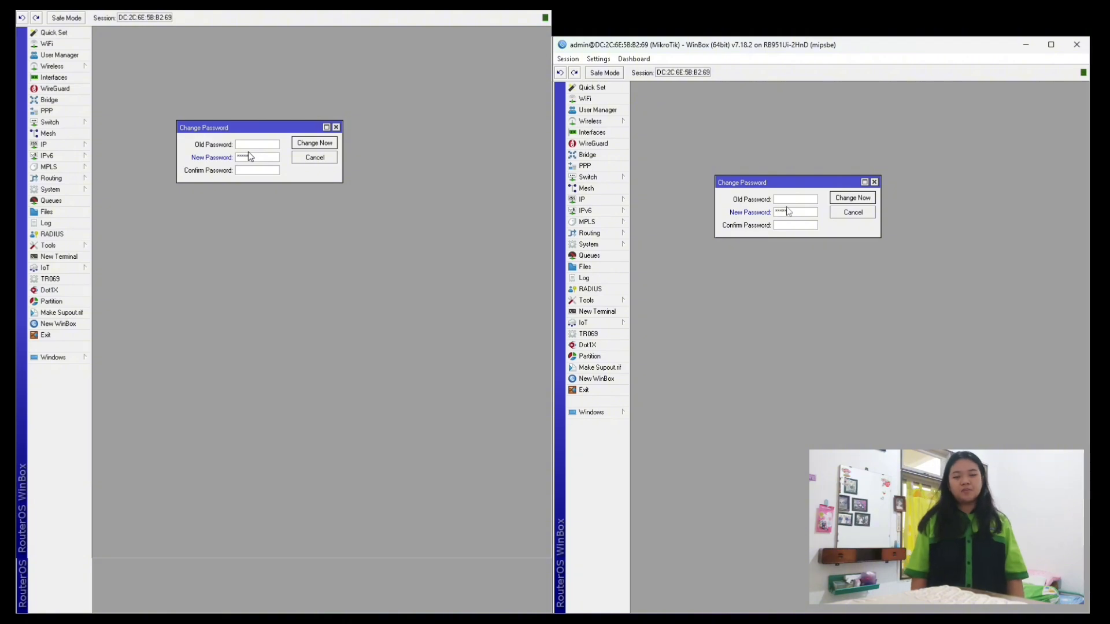
Confirm the new login password and apply the password change.
key("Tab")
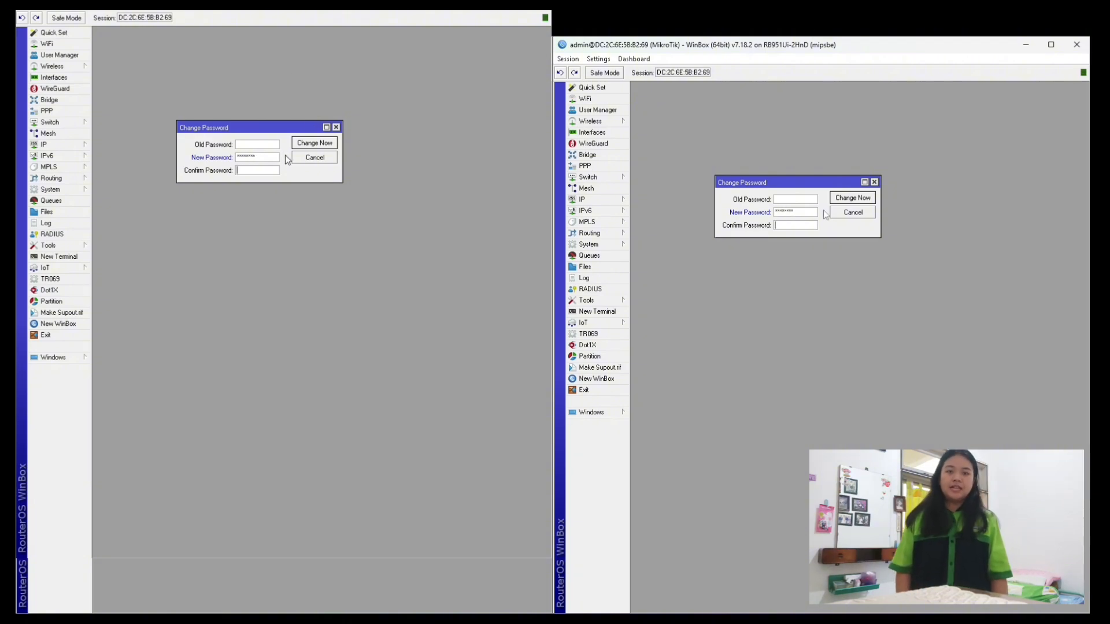
type("******")
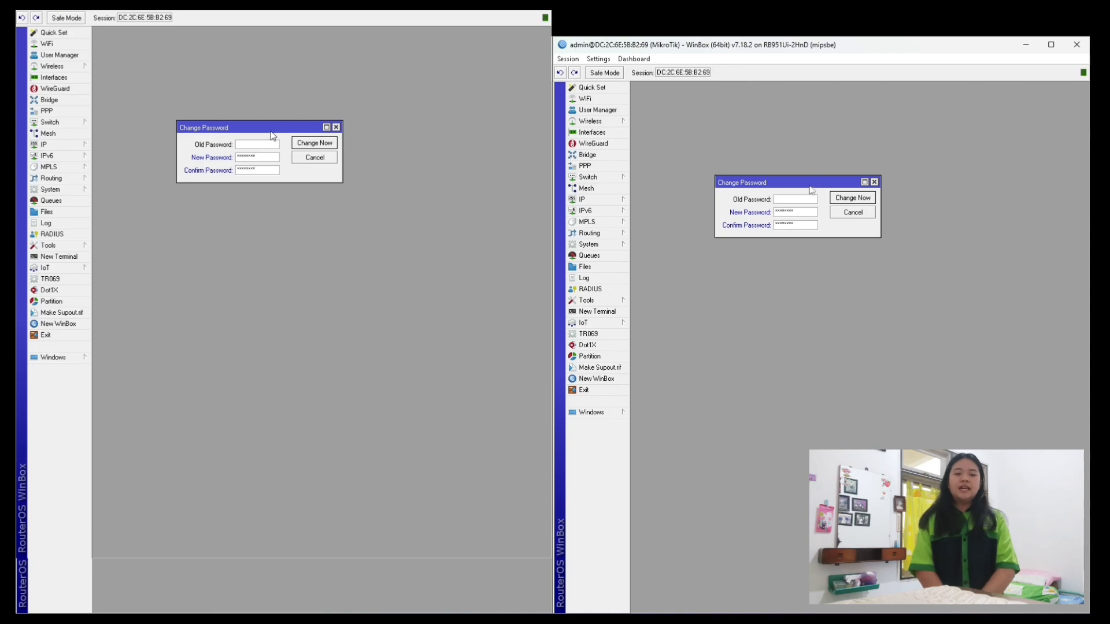
left_click(305, 146)
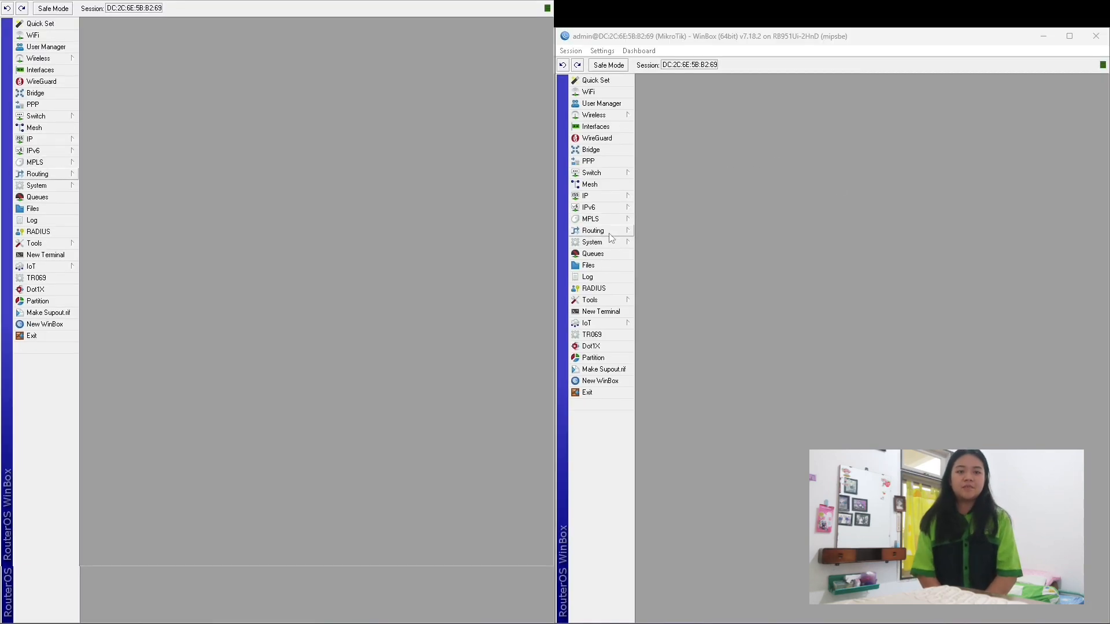
Rename the router identity to 'router B' under System > Identity.
left_click(627, 249)
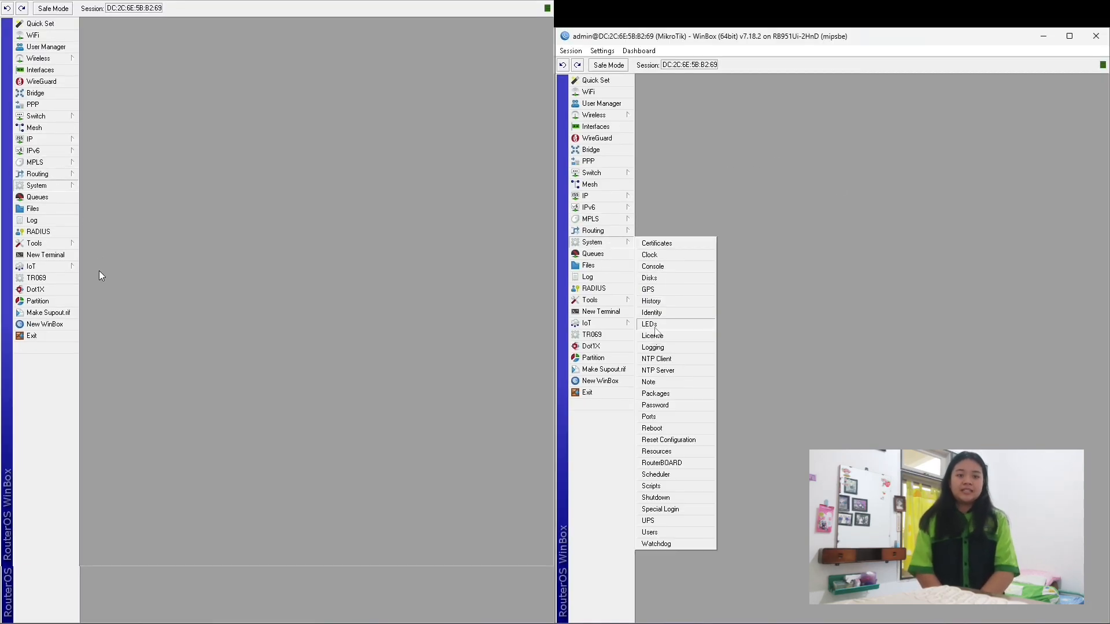
left_click(666, 311)
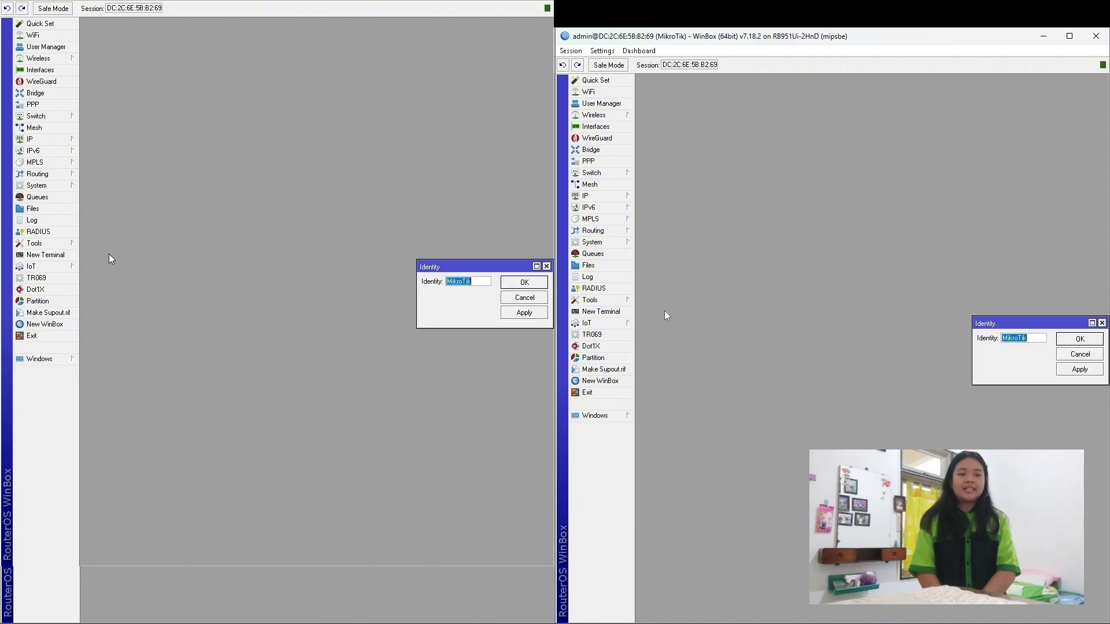
key("BackSpace")
type("router")
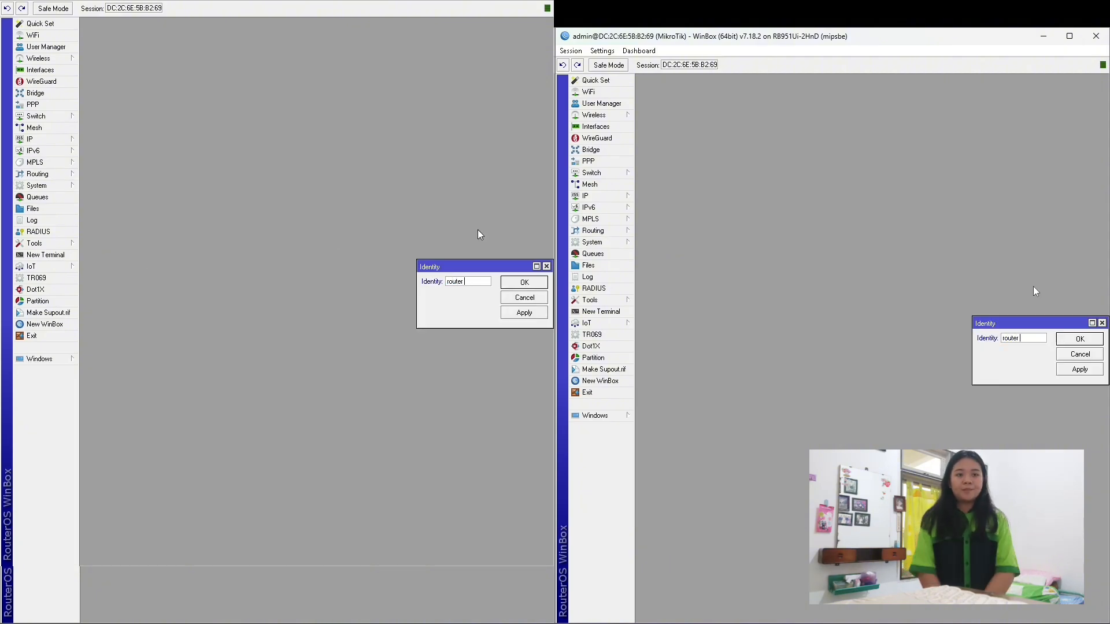
type(" B")
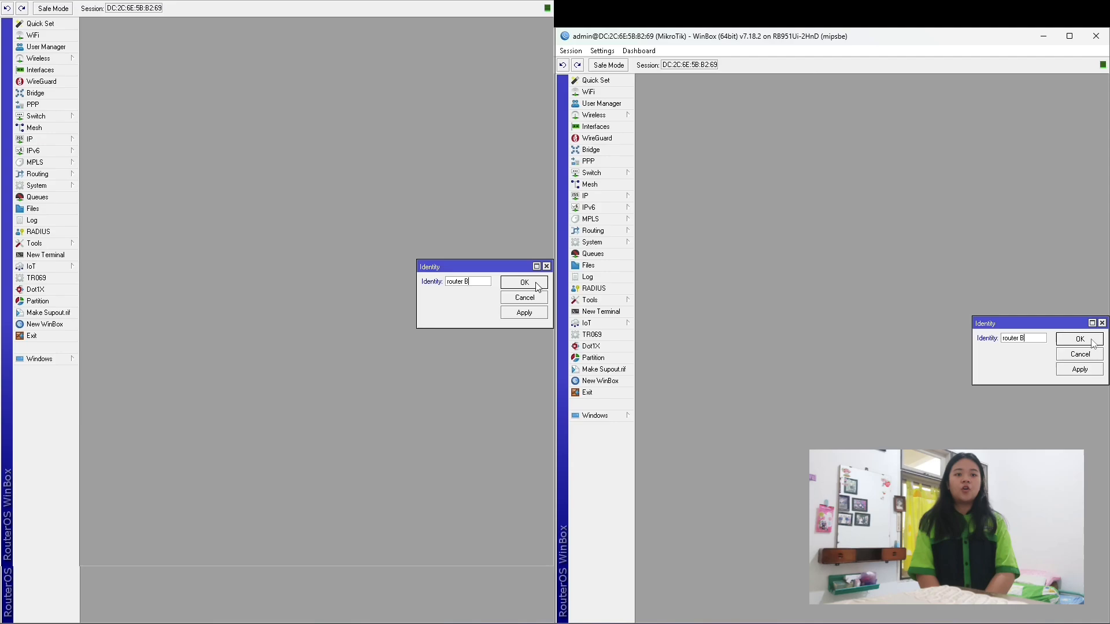
left_click(528, 315)
left_click(531, 282)
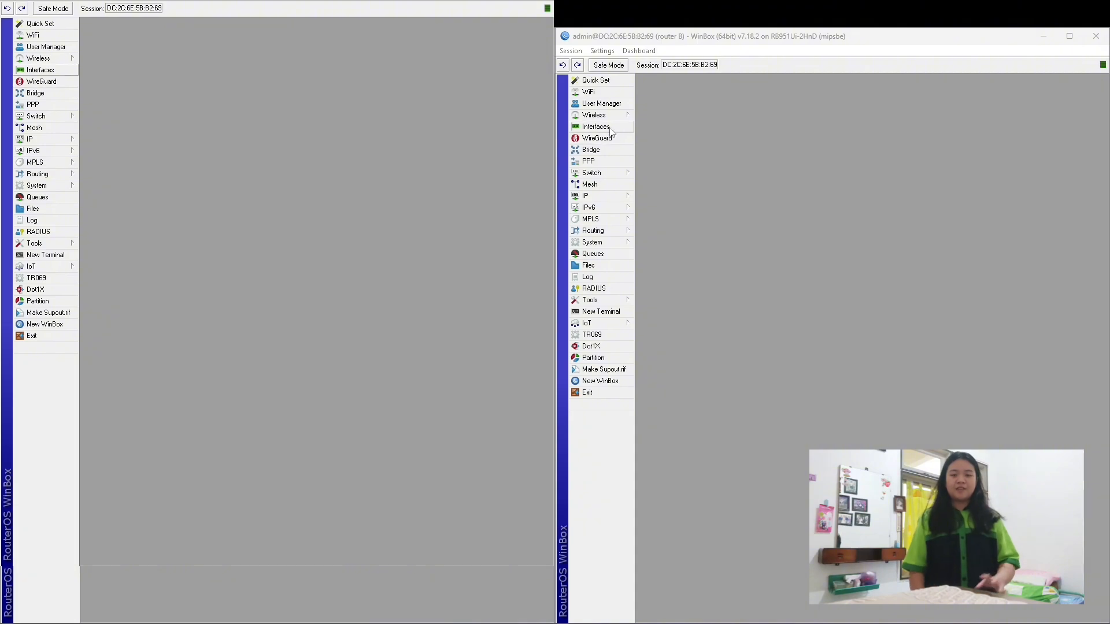
Open the Interface List (ether1–ether5, loopback, wlan1) and select ether1.
left_click(596, 127)
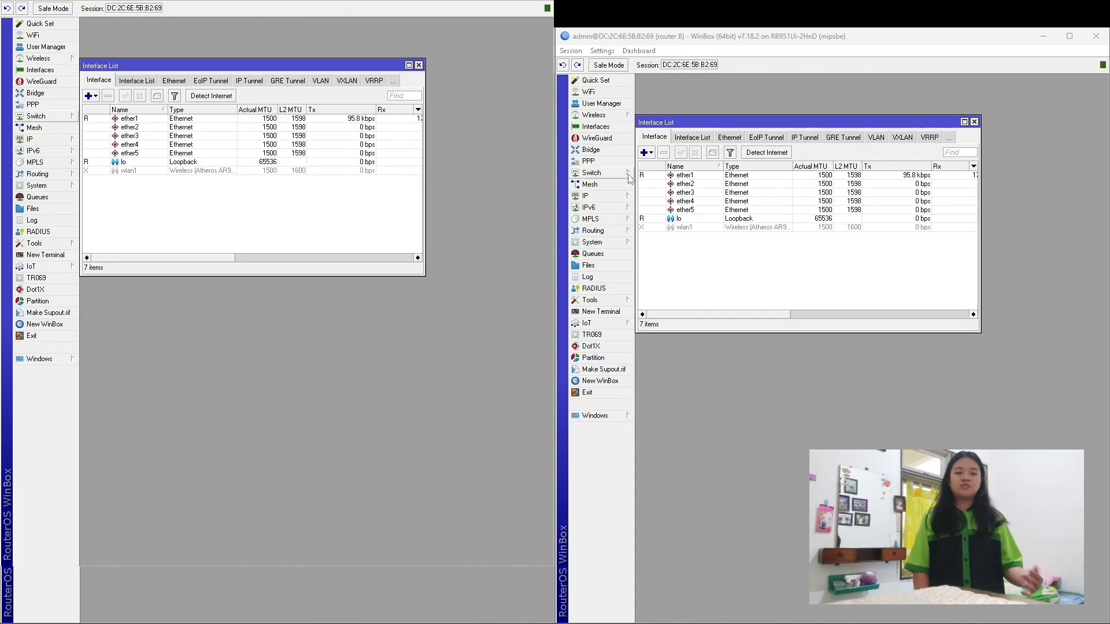
left_click(644, 176)
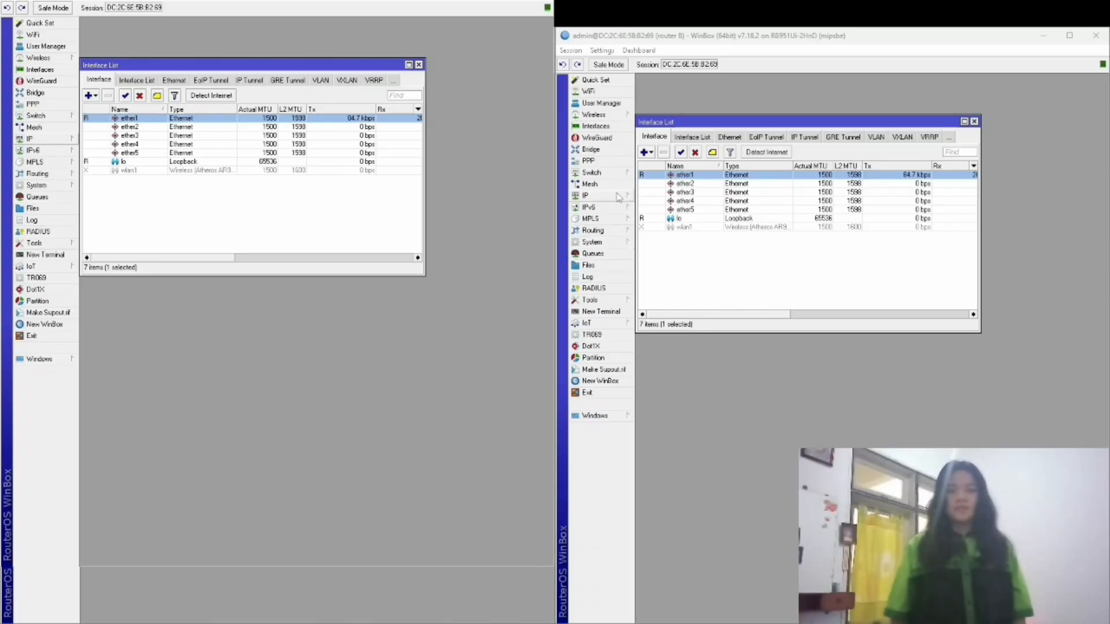
left_click(619, 197)
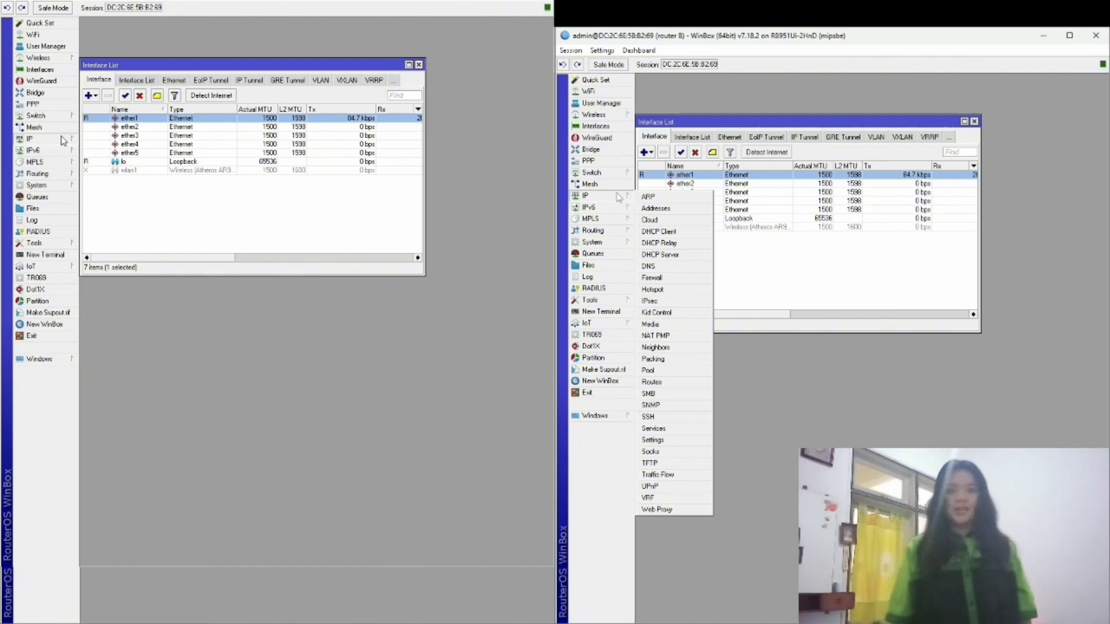
Add a DHCP client on ether1, then check the default route via 192.168.0.1.
left_click(665, 232)
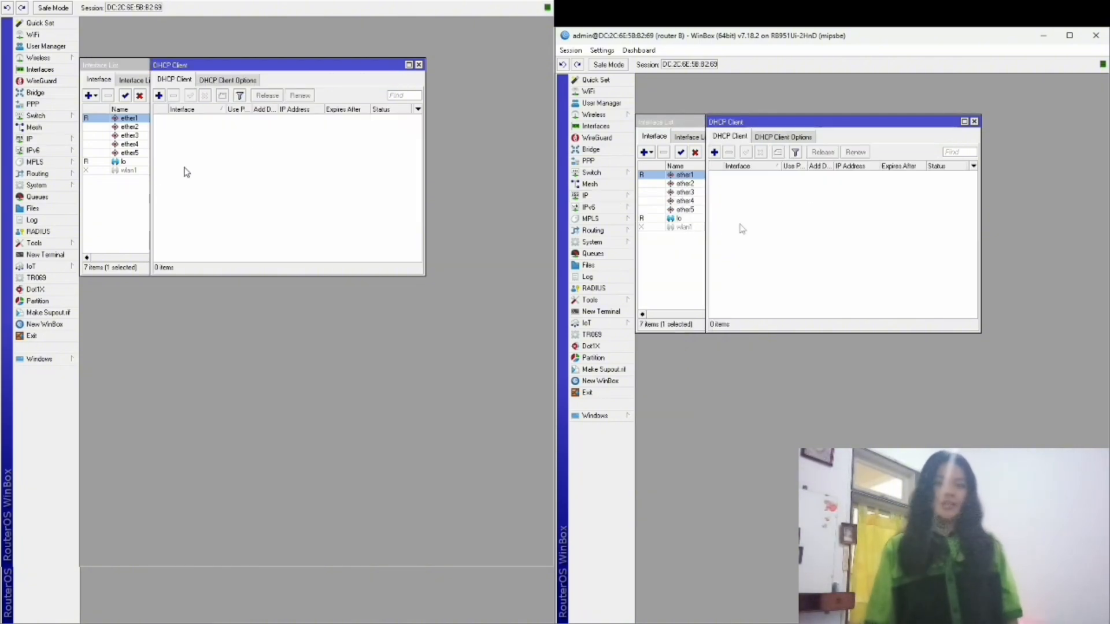
left_click(715, 153)
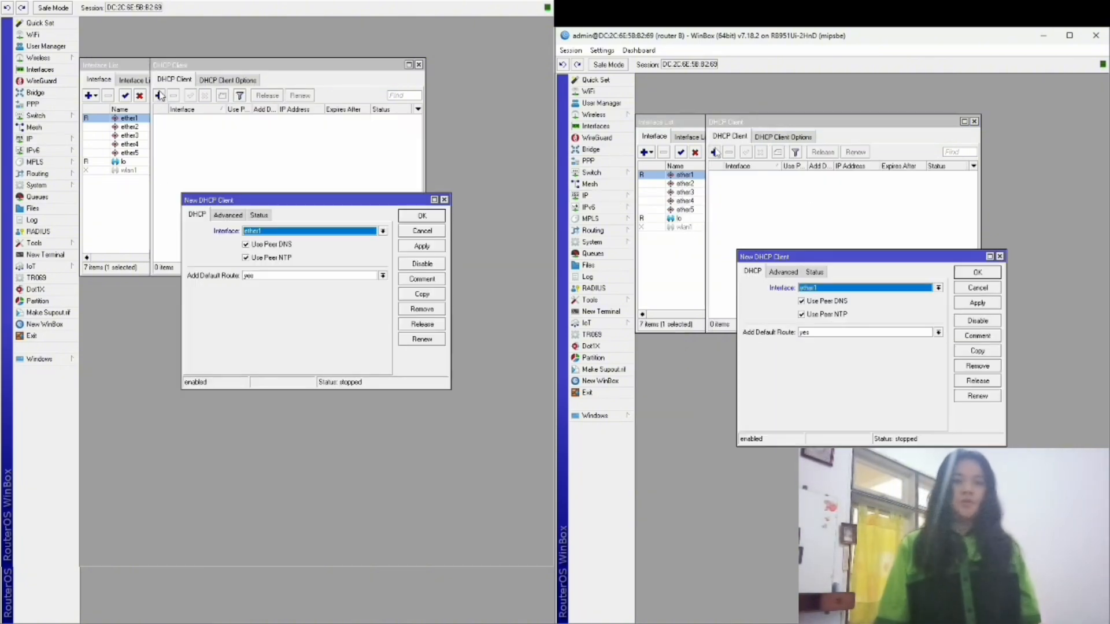
left_click(415, 248)
left_click(415, 215)
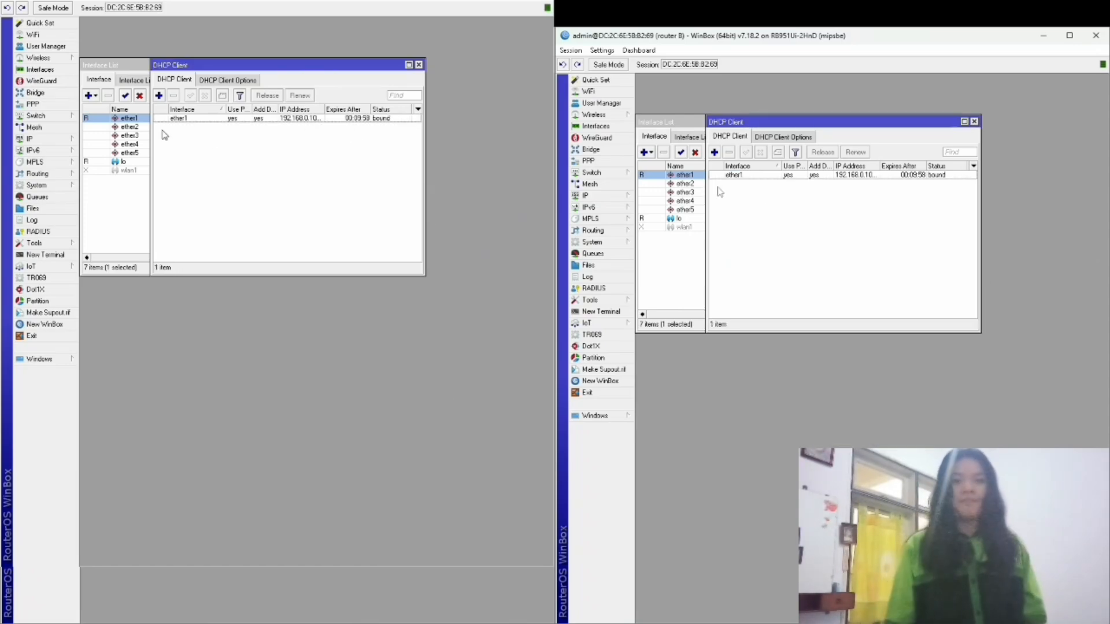
left_click(600, 196)
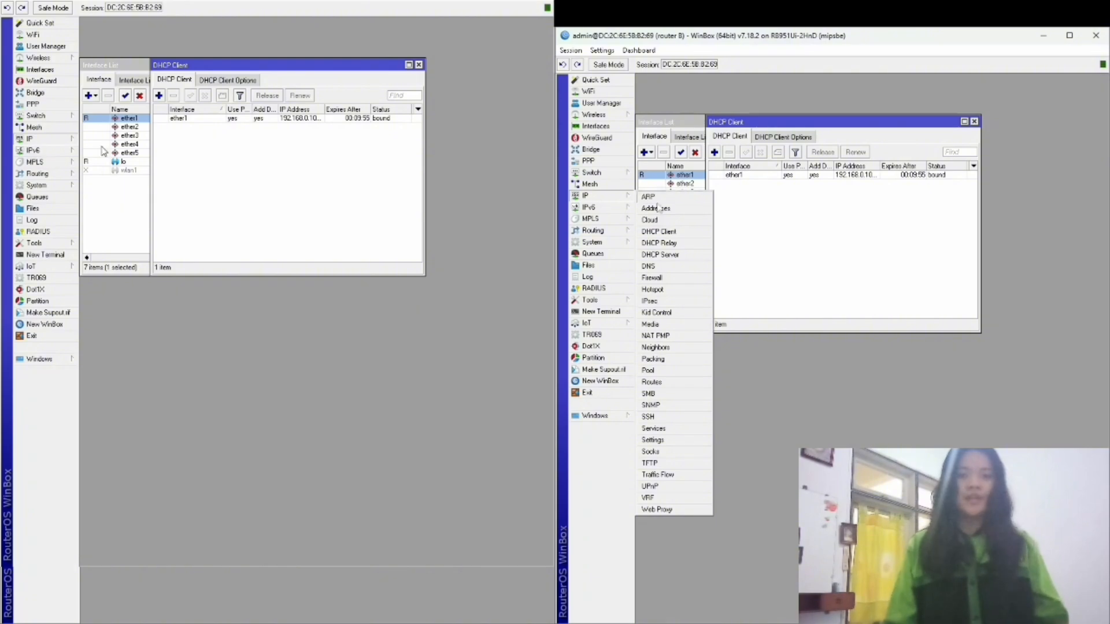
left_click(672, 382)
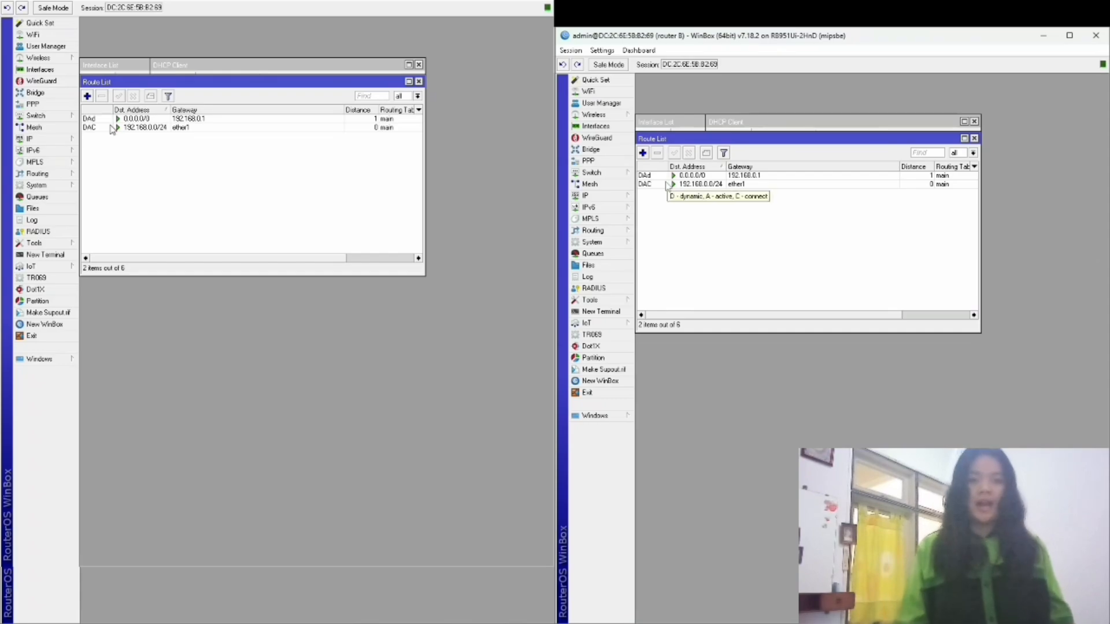
Add IP address 192.168.10.1/30 on interface wlan1.
mouse_move(647, 181)
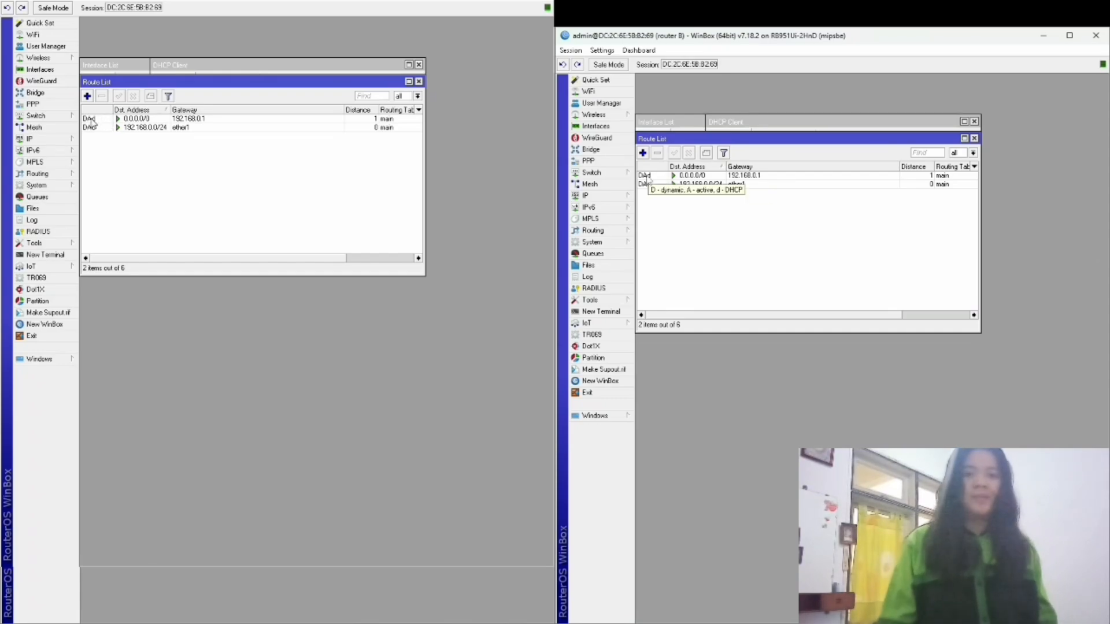
left_click(585, 196)
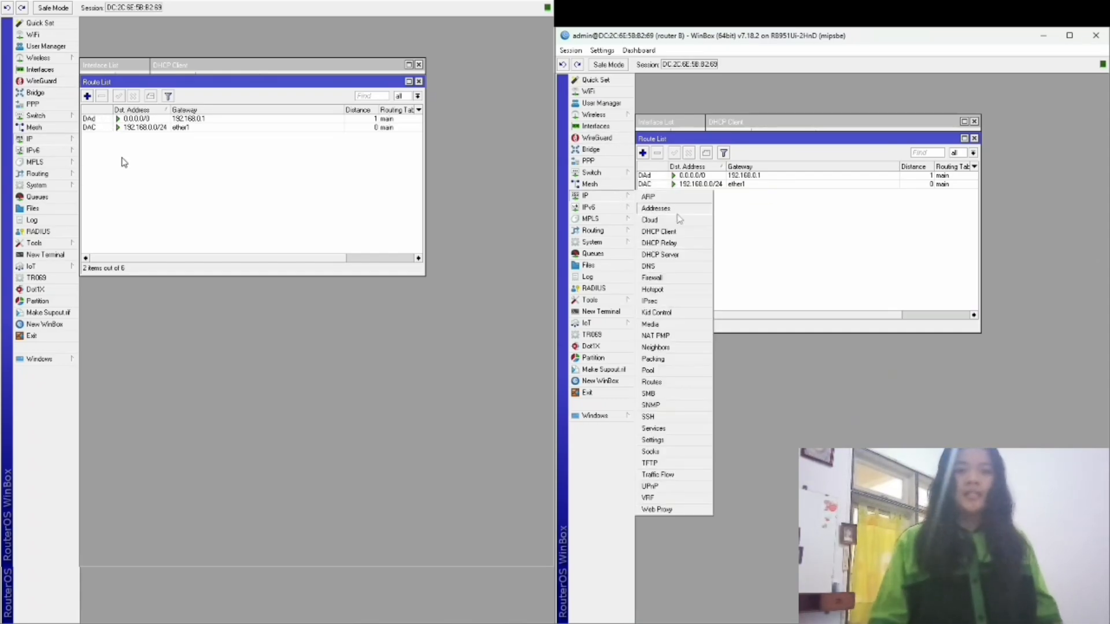
left_click(679, 218)
left_click(780, 152)
type("192.168")
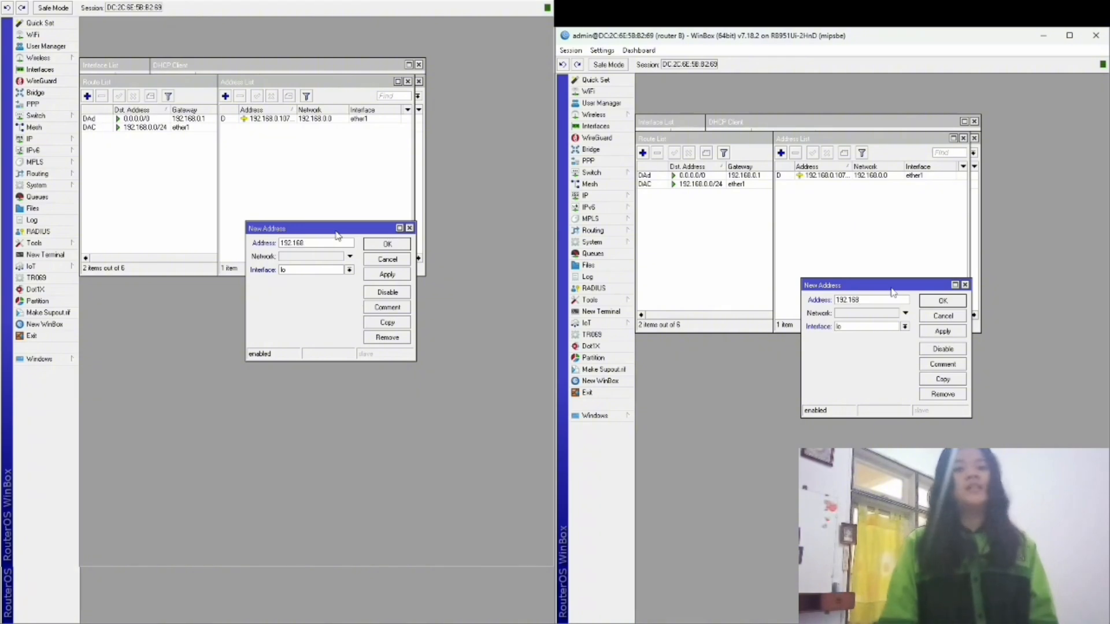
type(".1")
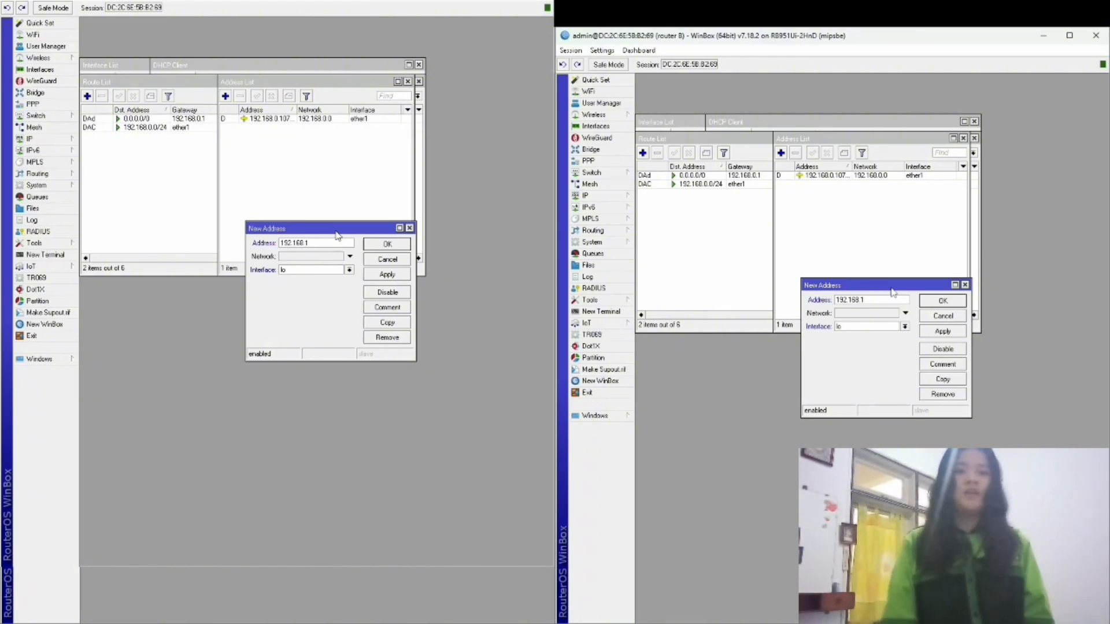
type("00.1")
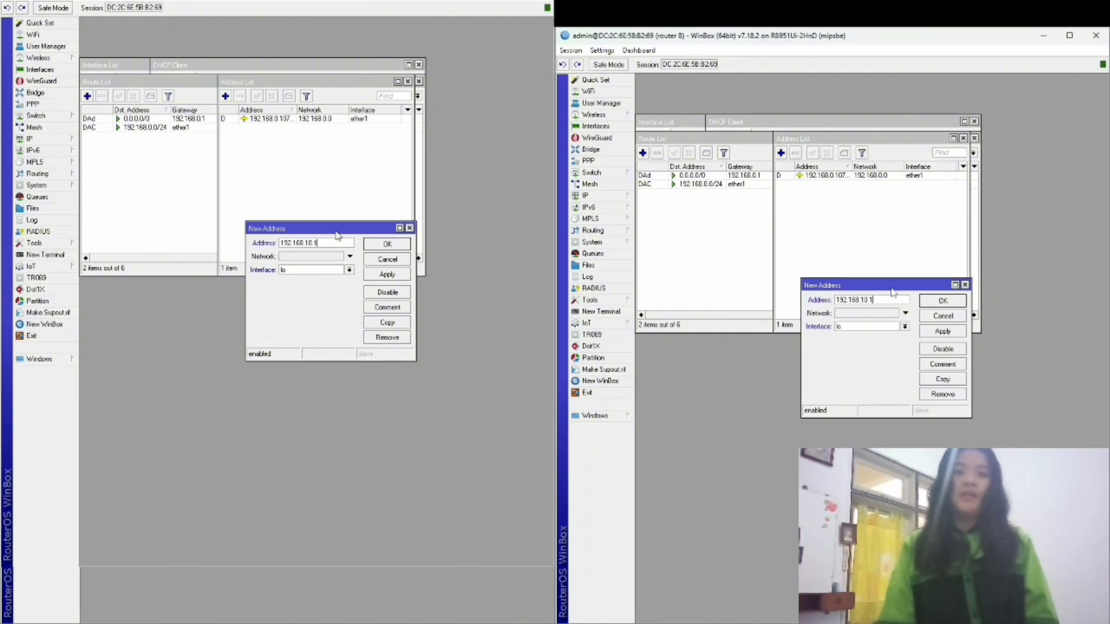
type("/30")
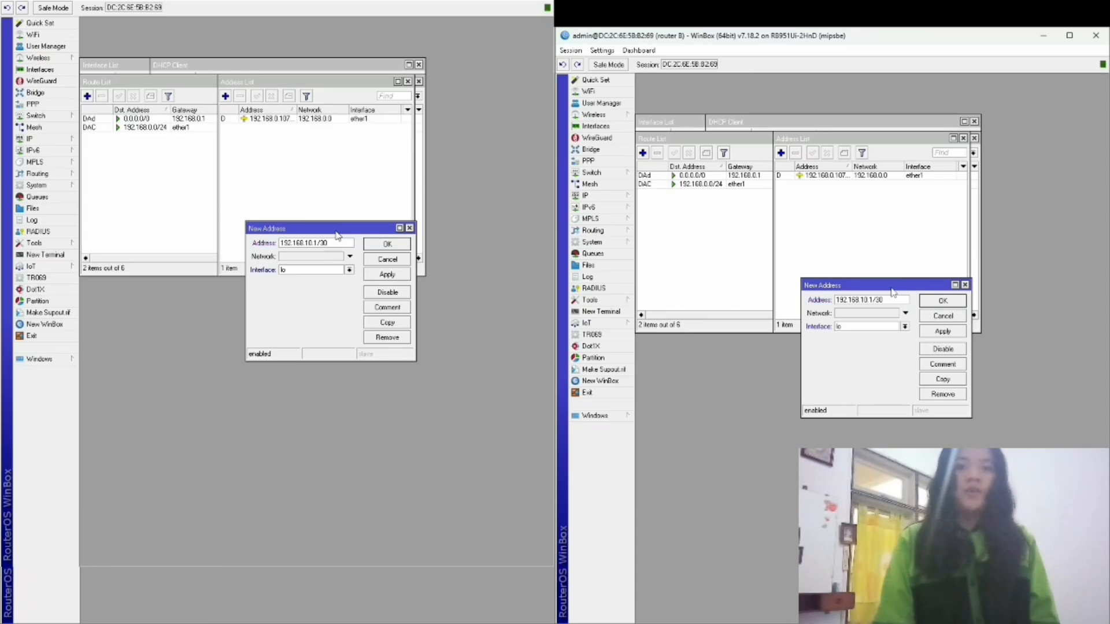
left_click(904, 327)
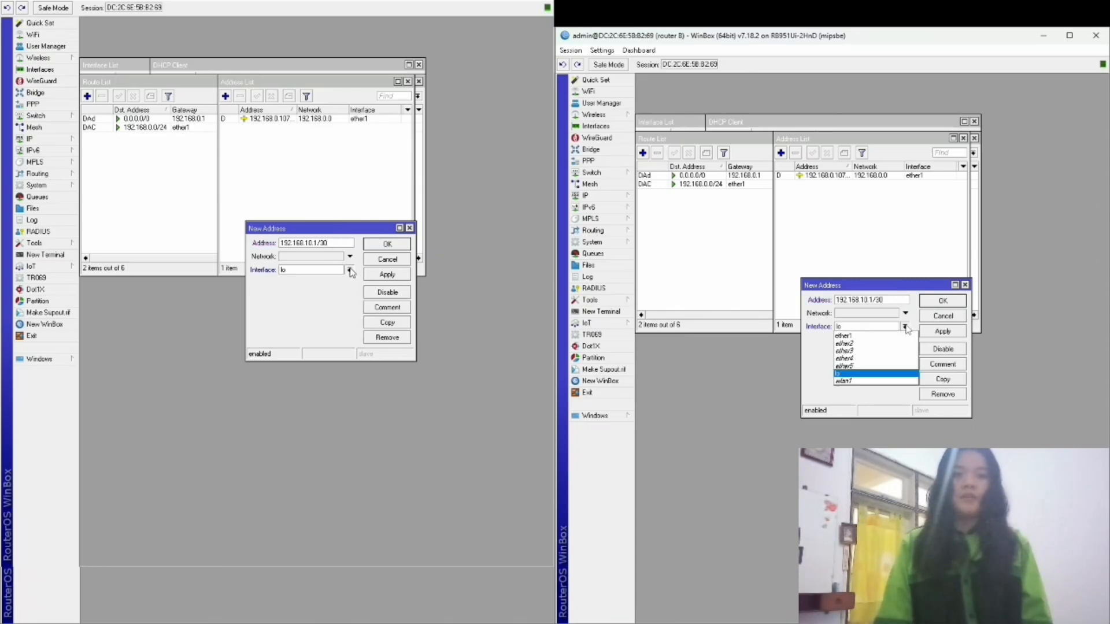
left_click(854, 384)
left_click(949, 331)
left_click(947, 304)
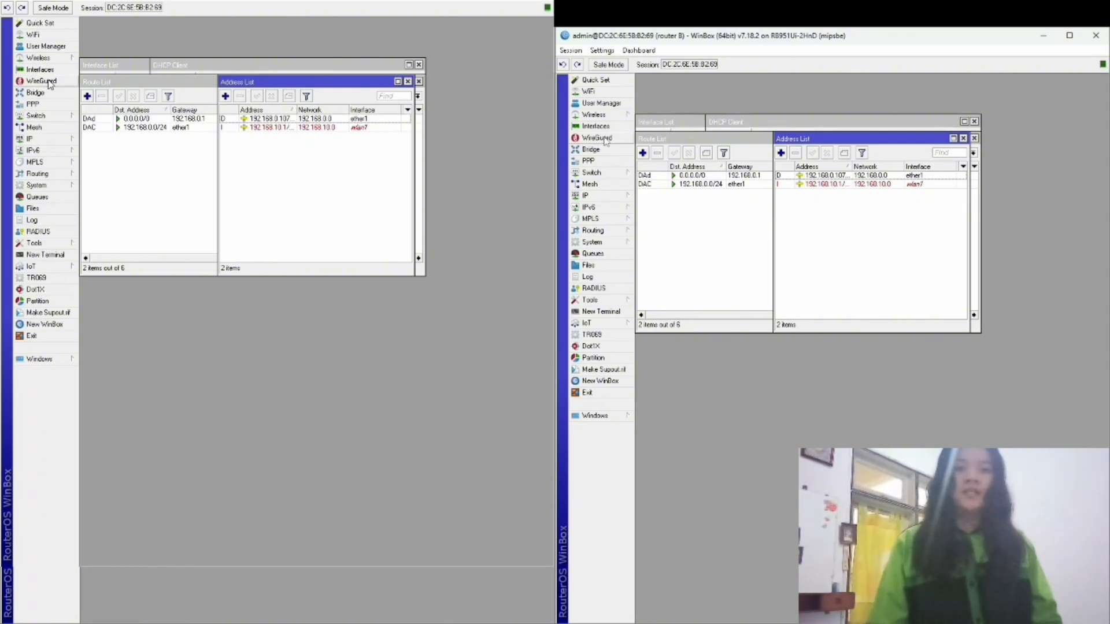
Enable the wlan1 interface in Wireless Tables.
mouse_move(613, 114)
left_click(657, 126)
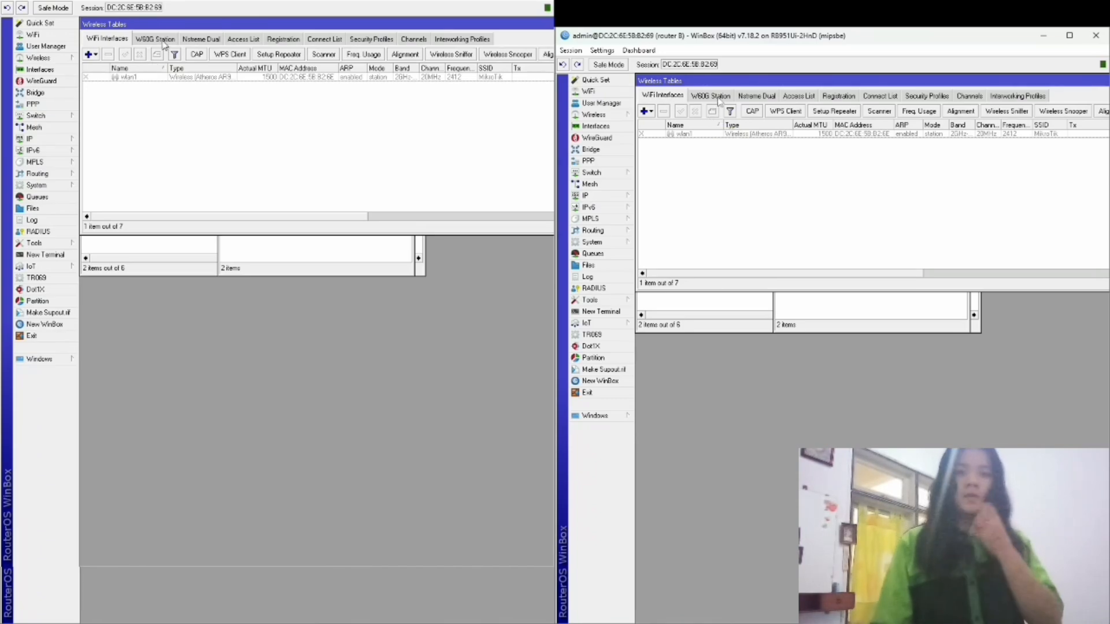
double_click(121, 76)
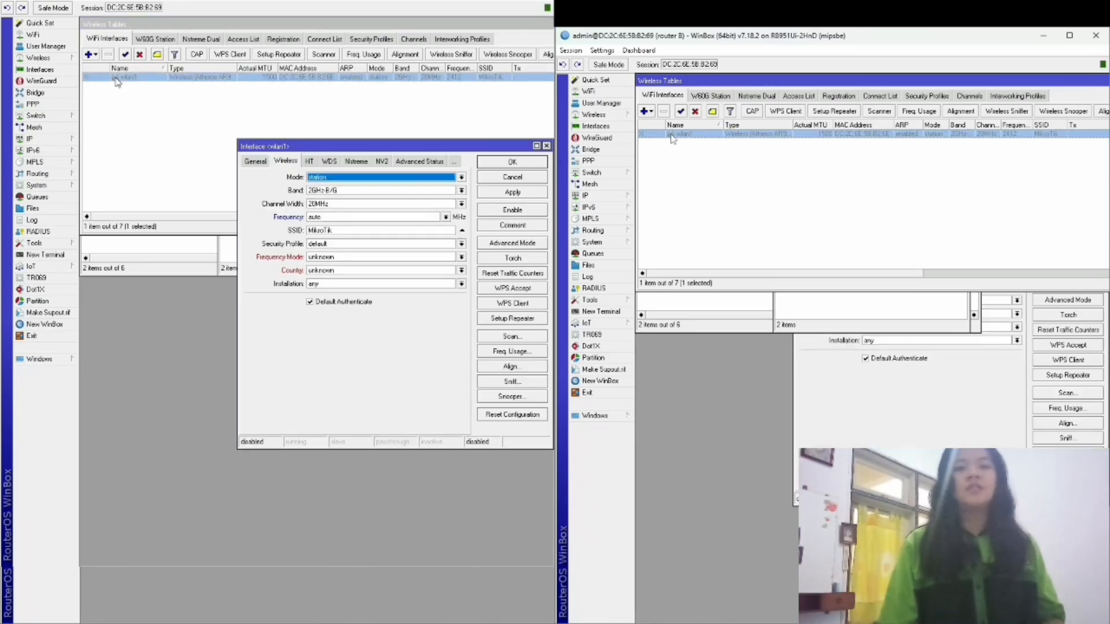
left_click(125, 54)
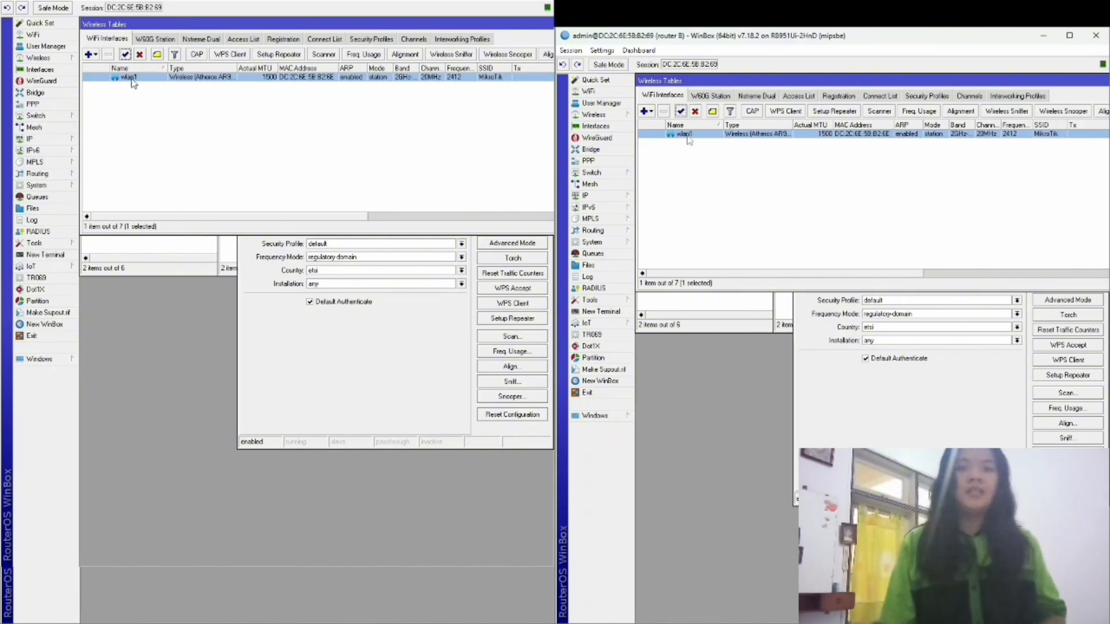
Set wlan1's SSID to wifirouterb and its mode to ap bridge.
double_click(135, 77)
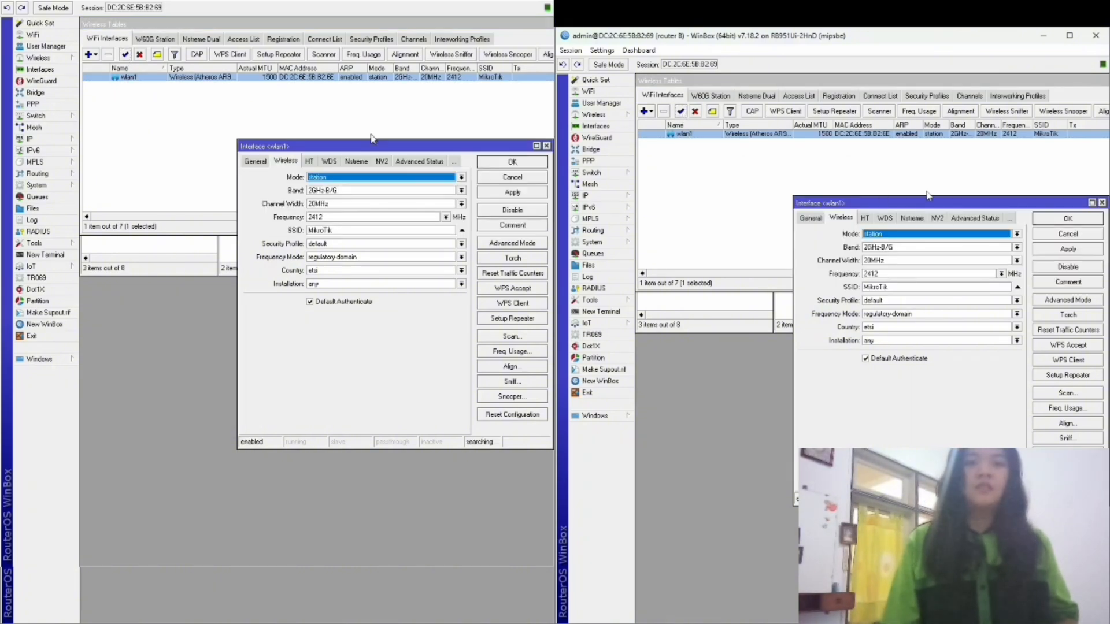
left_click_drag(342, 231, 278, 237)
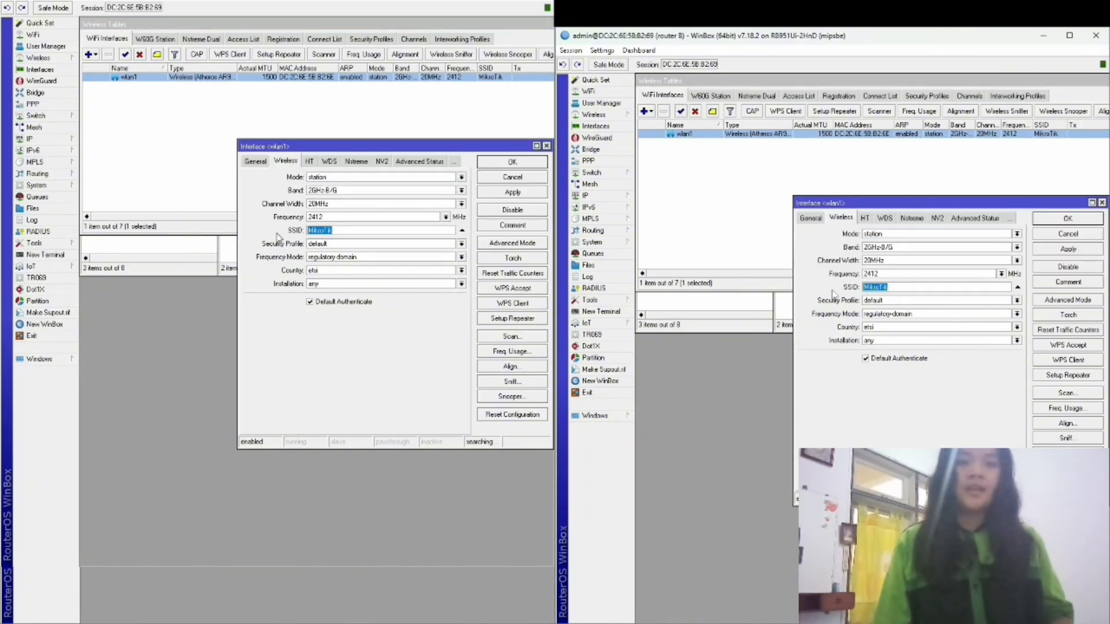
type("wifirouterb")
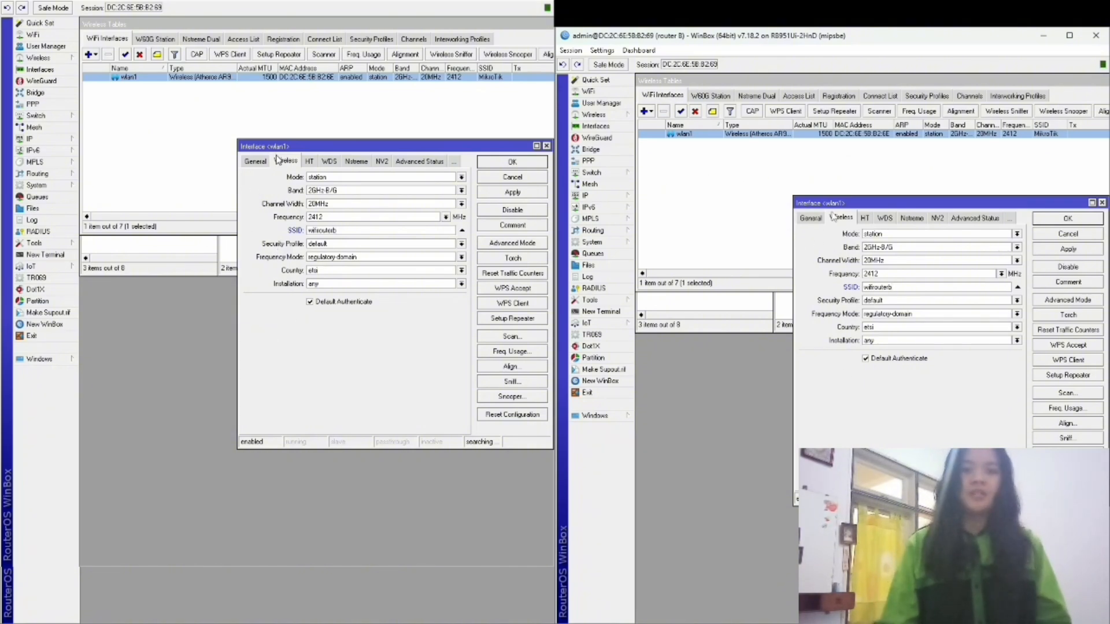
left_click(912, 237)
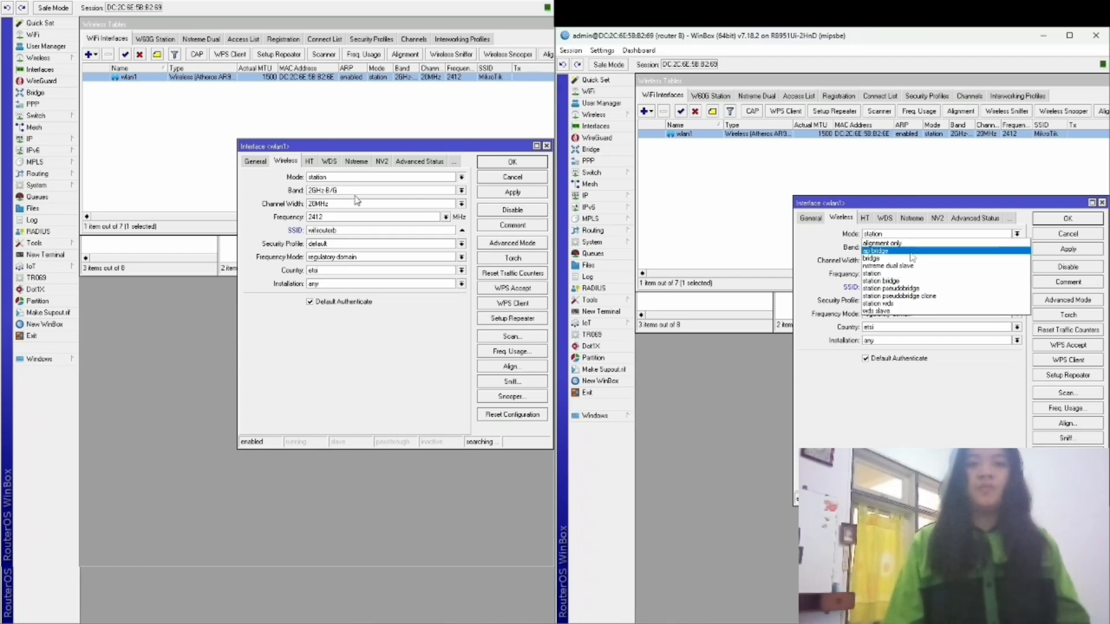
left_click(911, 253)
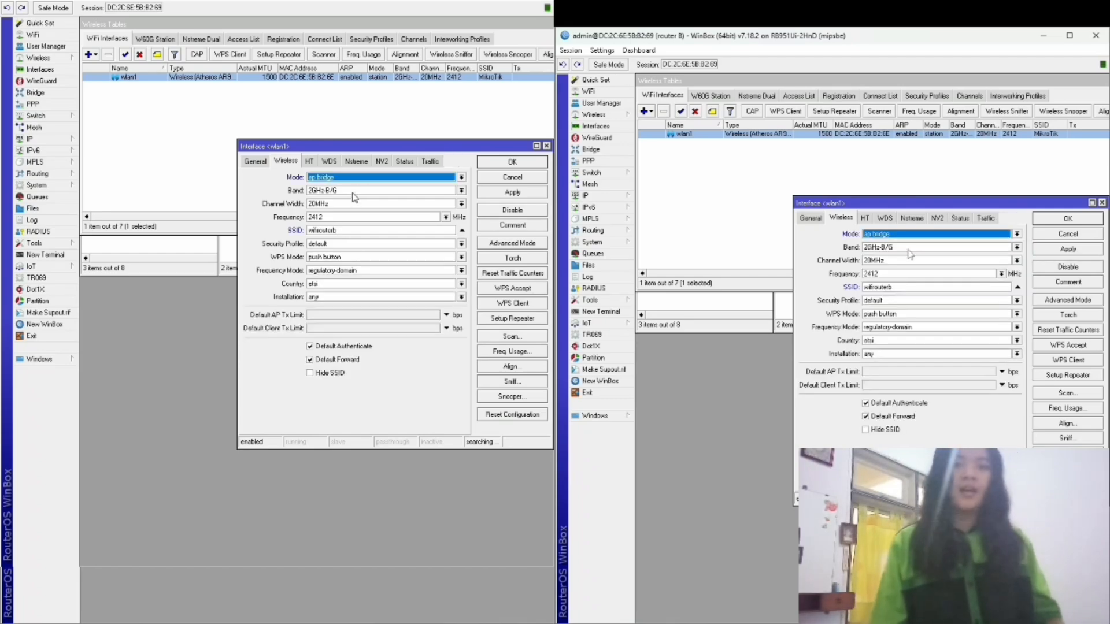
left_click(1057, 247)
left_click(1059, 222)
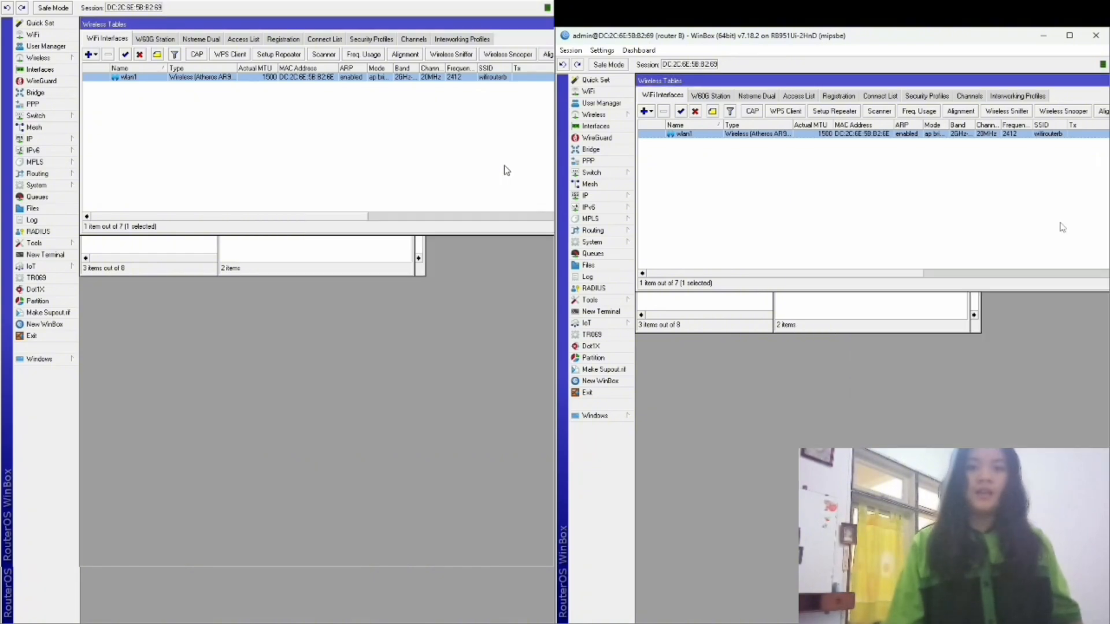
left_click(610, 196)
Start a new firewall NAT rule with action masquerade.
left_click(689, 278)
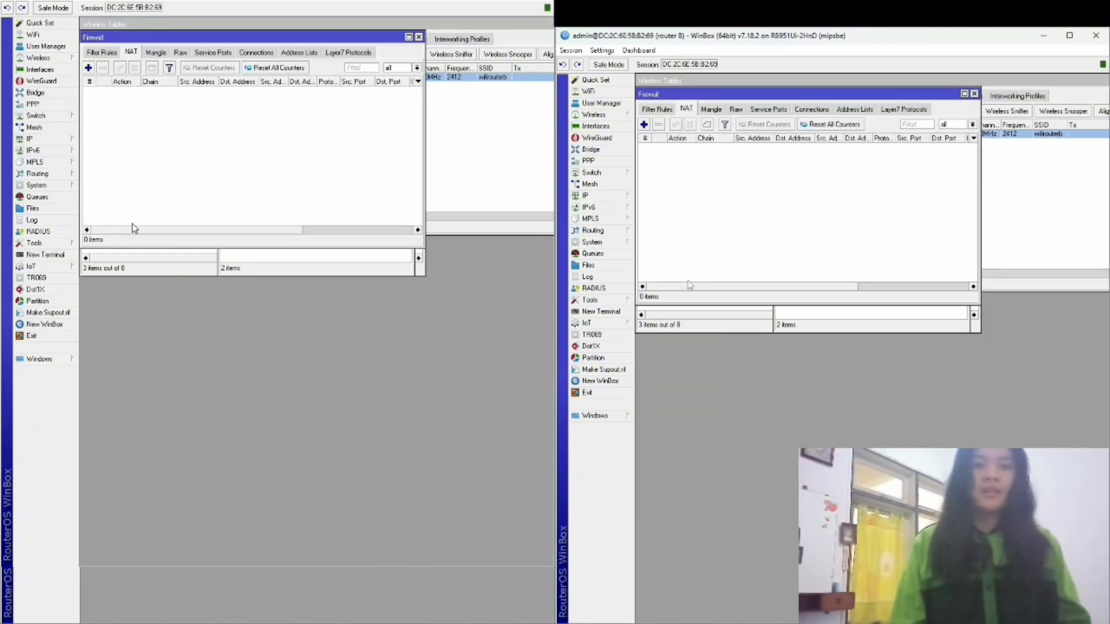
left_click(644, 125)
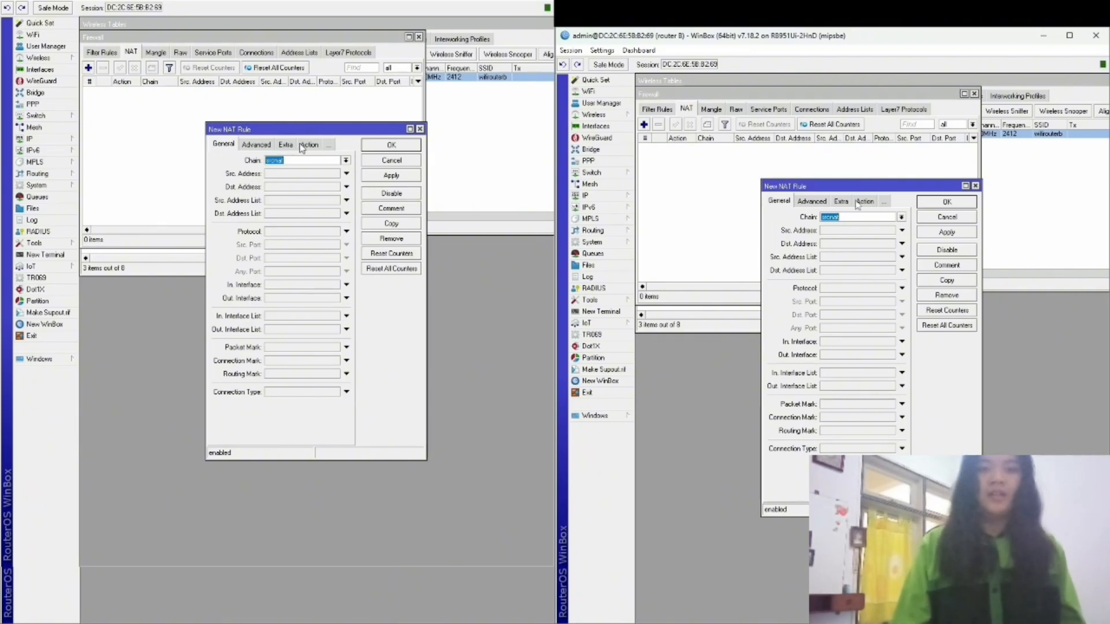
left_click(862, 201)
left_click(875, 218)
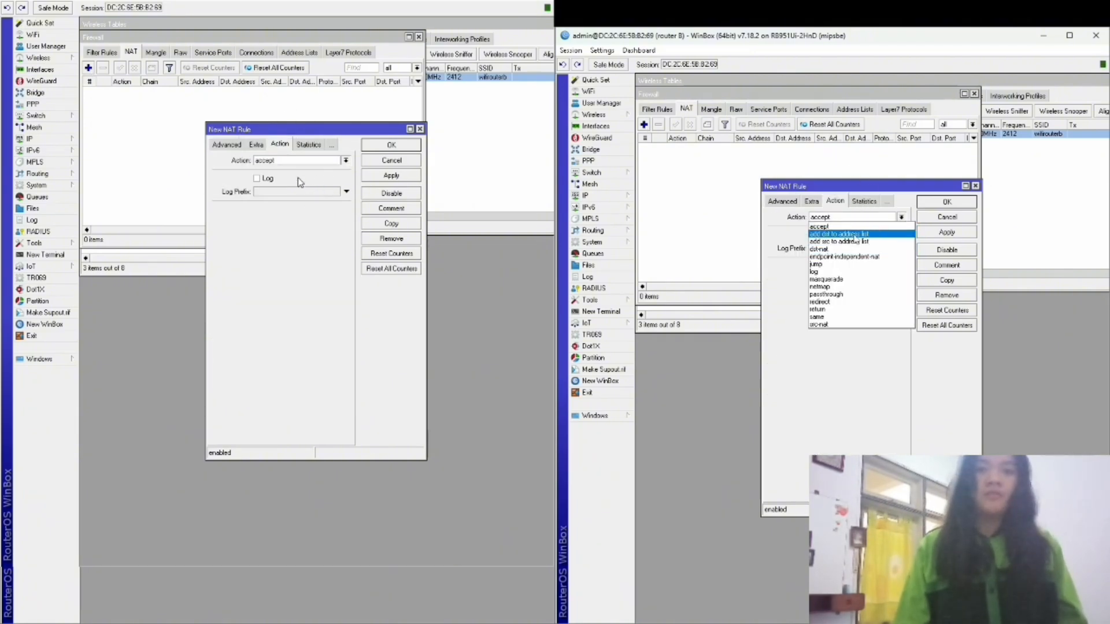
left_click(846, 280)
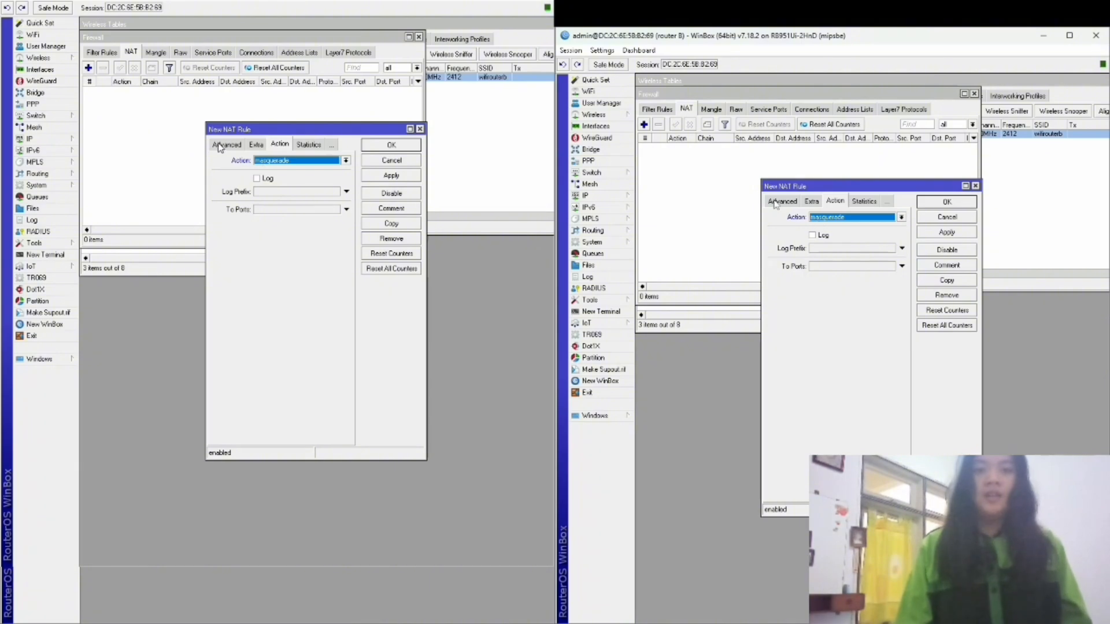
Set the NAT rule's chain to srcnat and out-interface ether1, then save it.
left_click(782, 201)
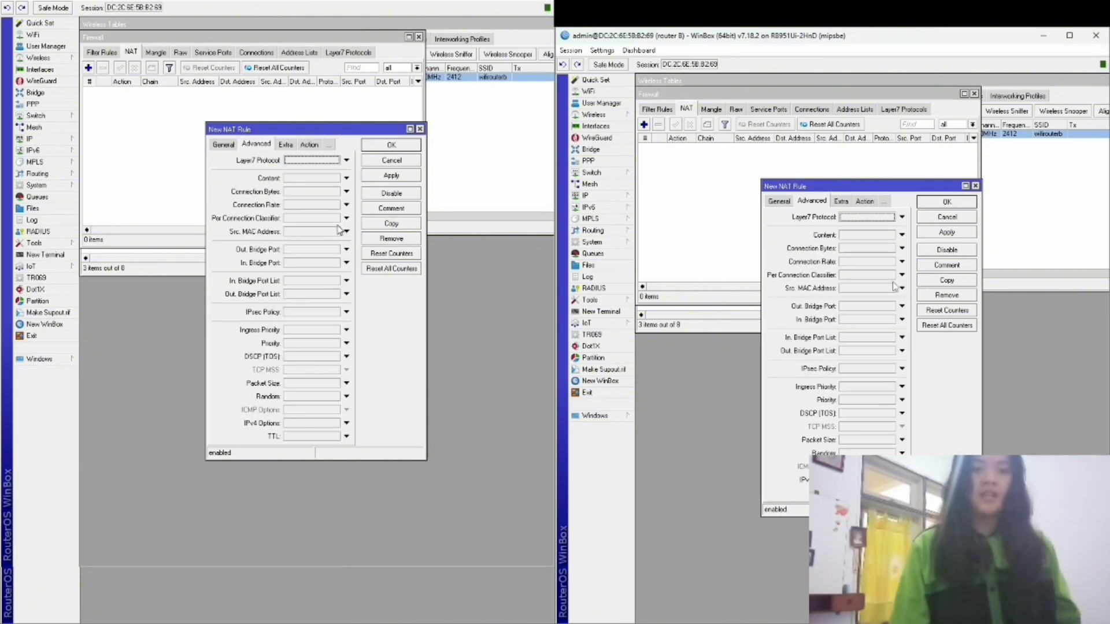
left_click(779, 201)
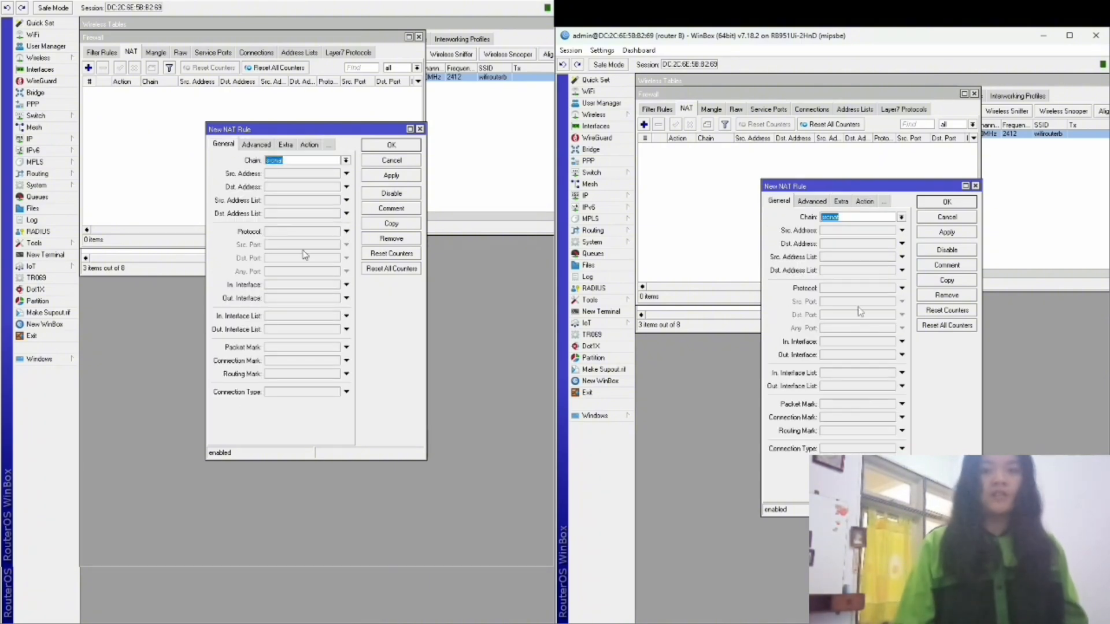
left_click(903, 218)
left_click(843, 249)
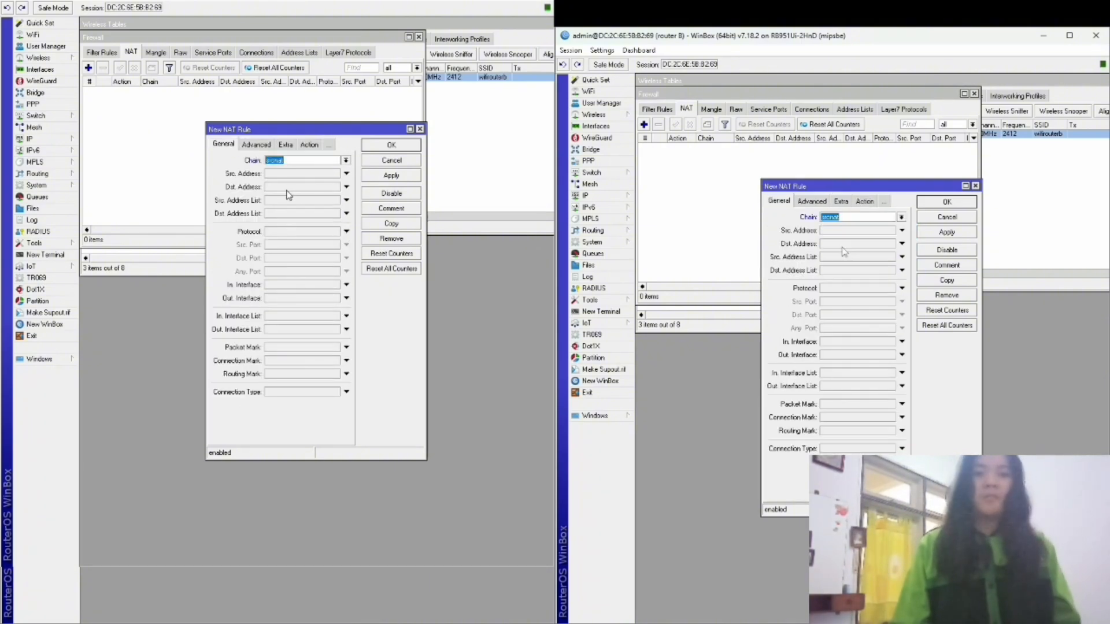
left_click(845, 354)
left_click(856, 410)
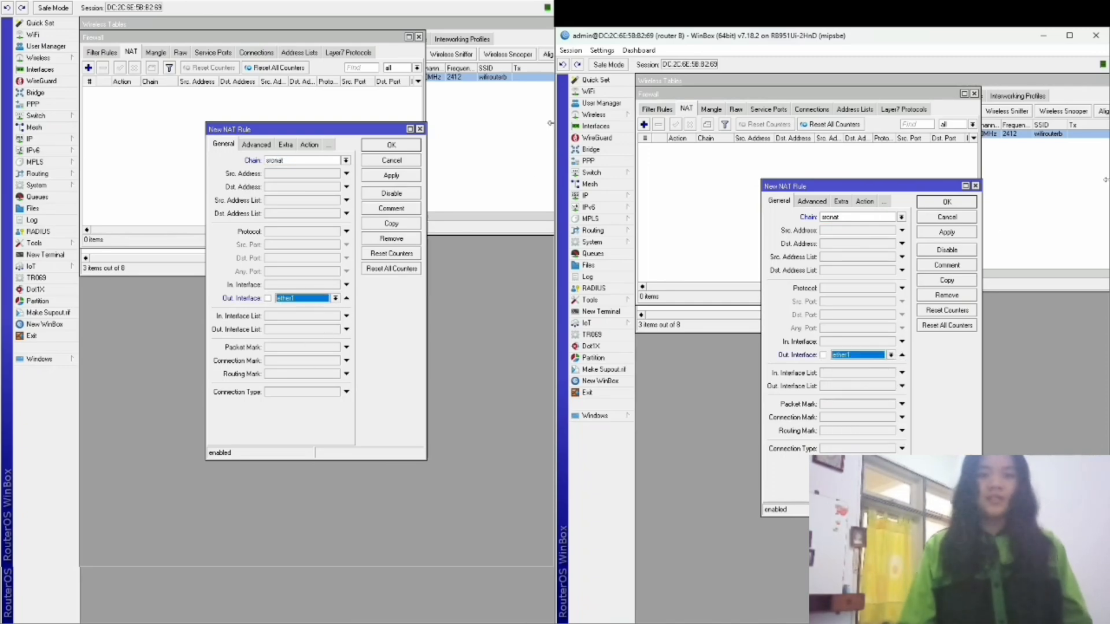
left_click(946, 202)
left_click(595, 195)
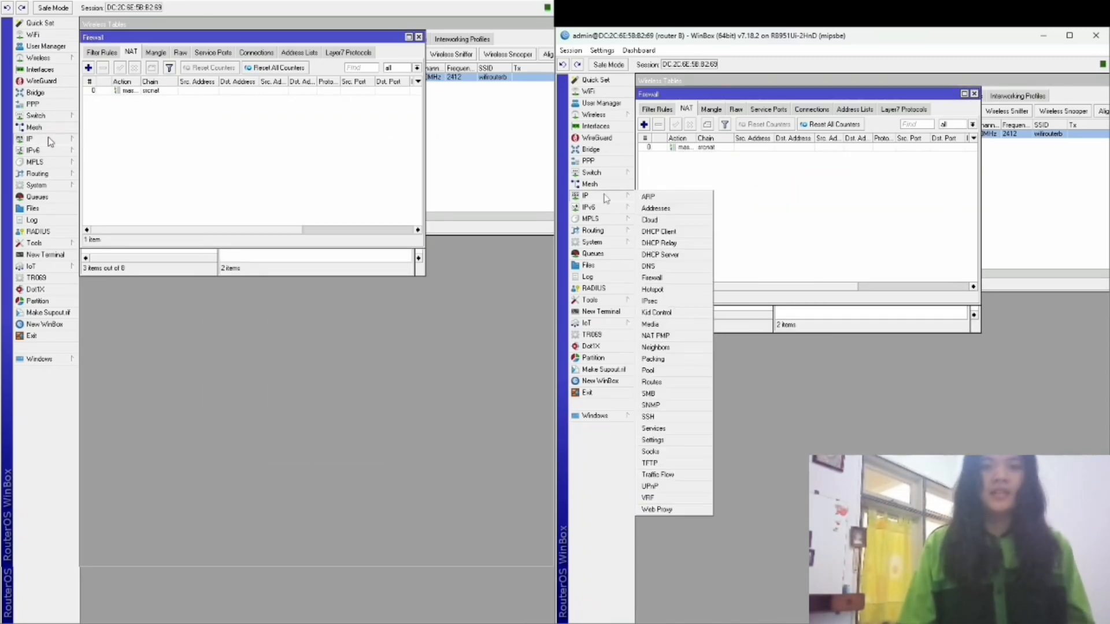
Run DHCP Setup on wlan1, accepting defaults: dhcp1, pool dhcp_pool0, 00:30:00 lease.
left_click(675, 254)
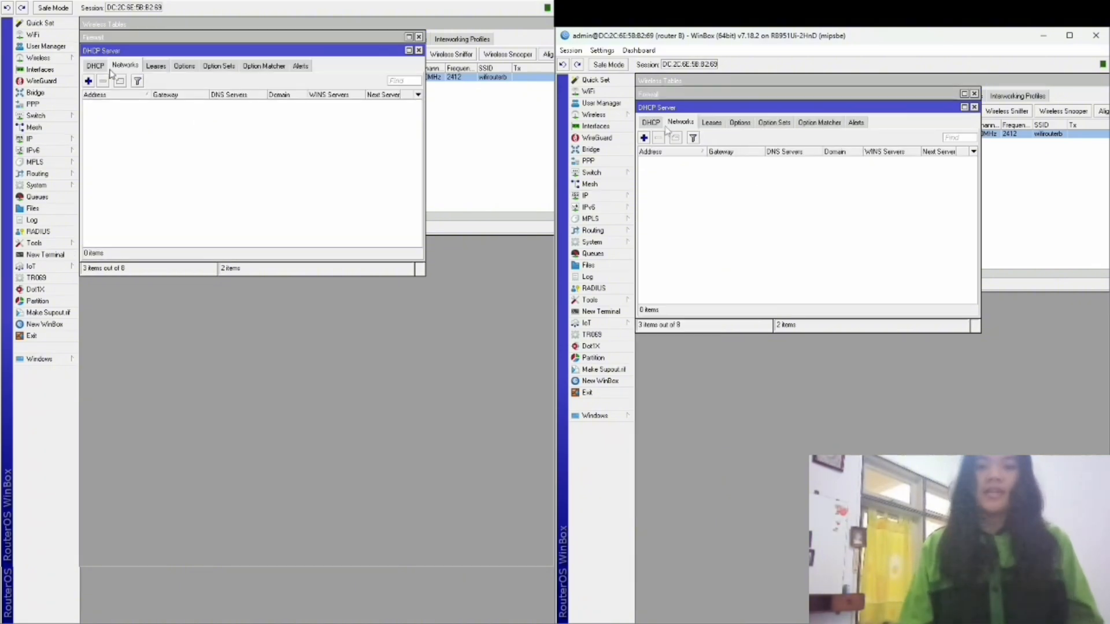
left_click(651, 123)
left_click(809, 139)
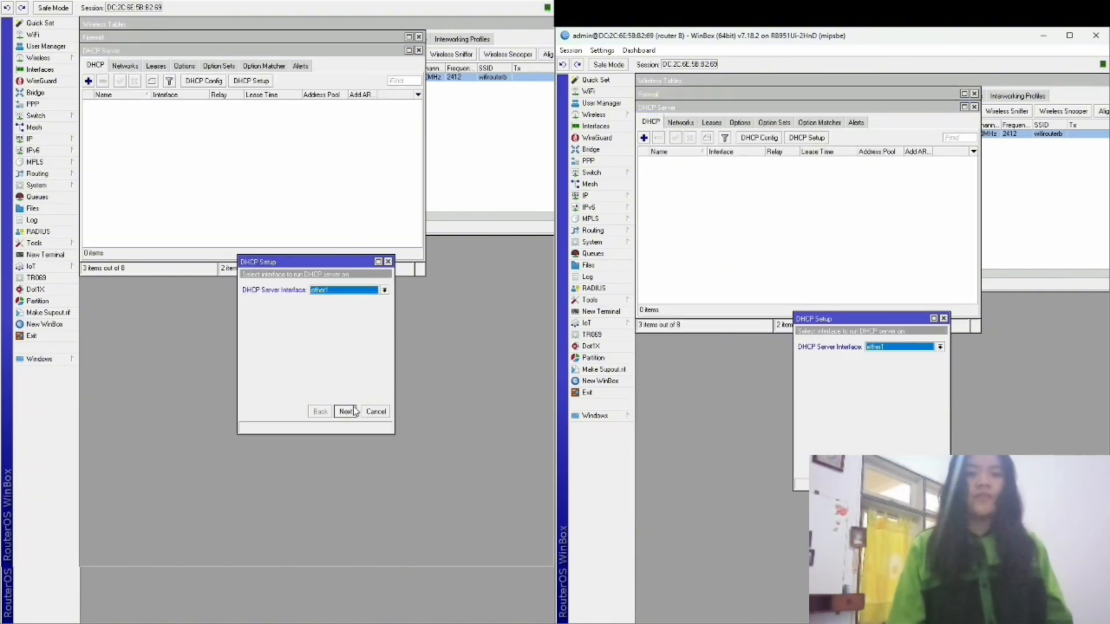
left_click(936, 347)
left_click(873, 394)
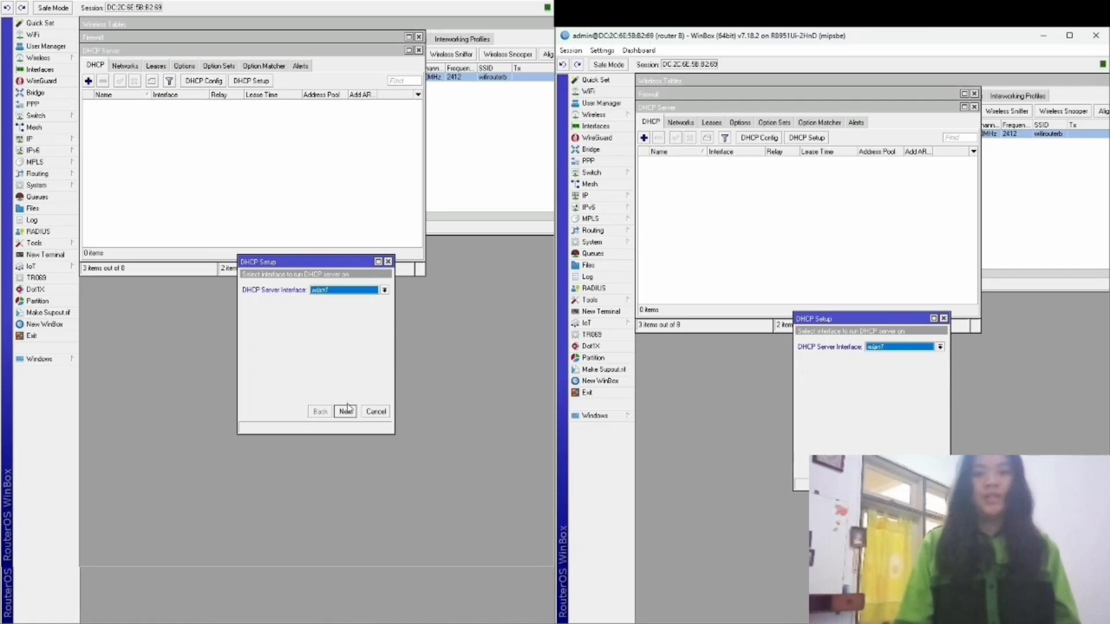
left_click(346, 411)
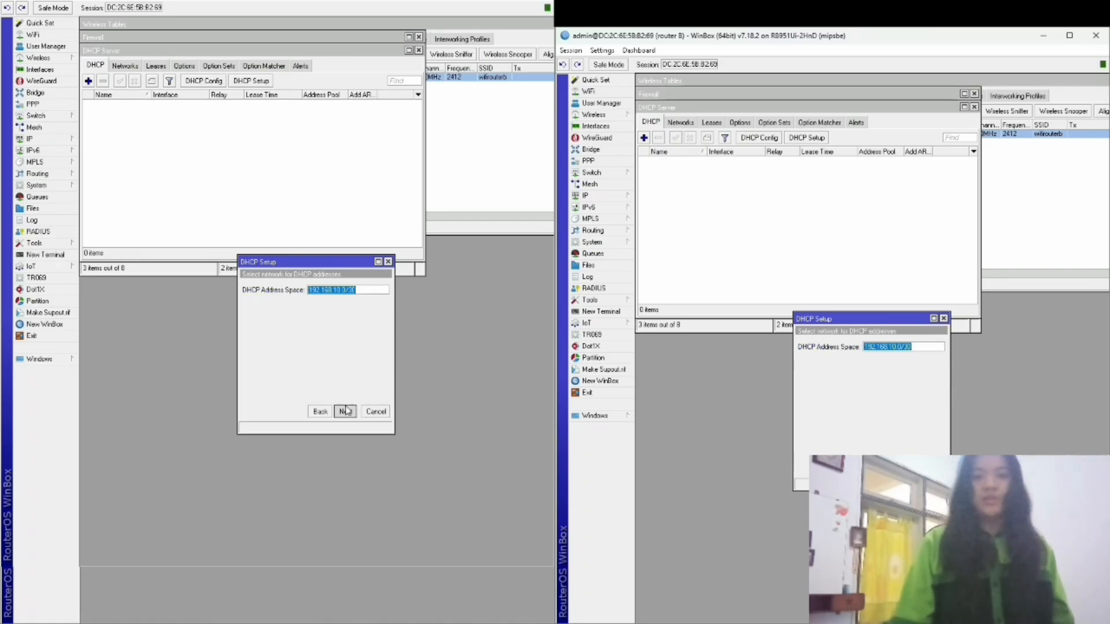
left_click(345, 411)
left_click(346, 411)
left_click(346, 410)
left_click(346, 411)
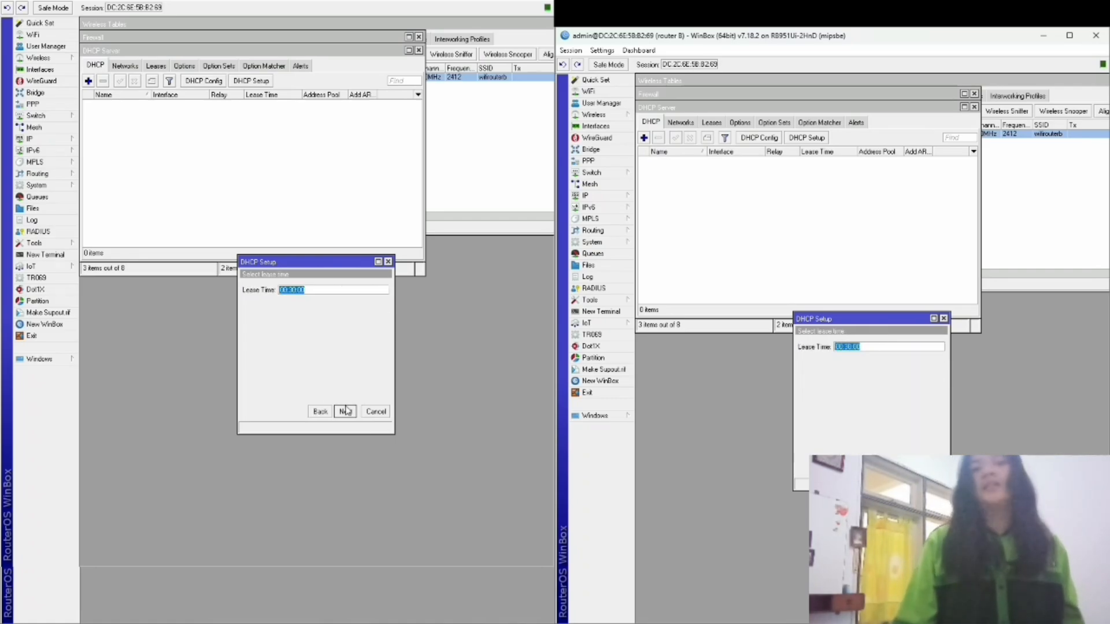
left_click(346, 411)
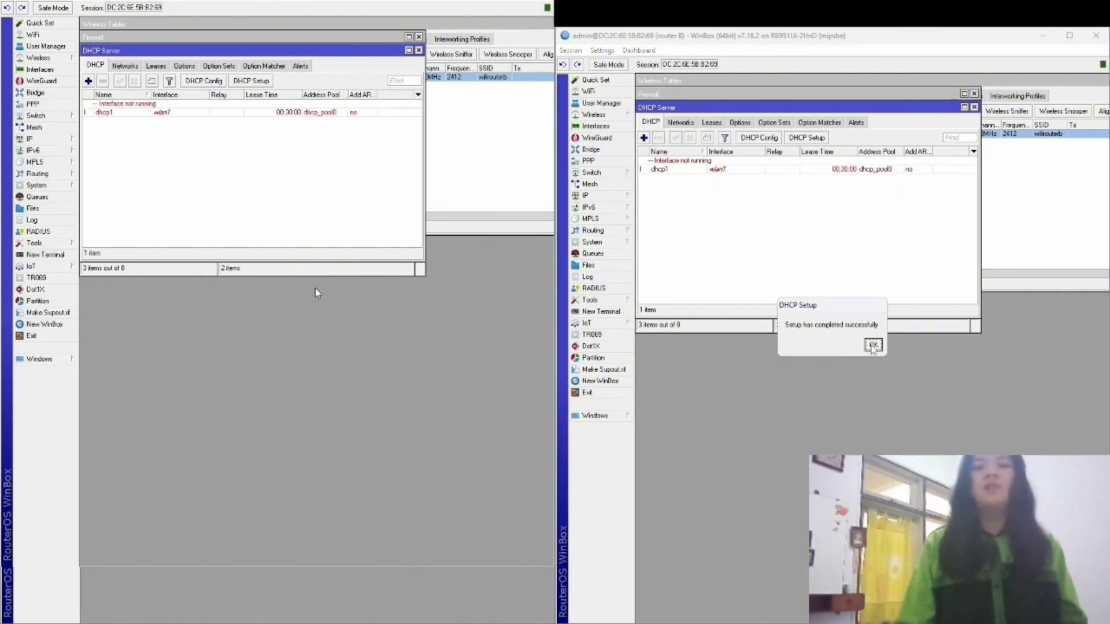
left_click(873, 345)
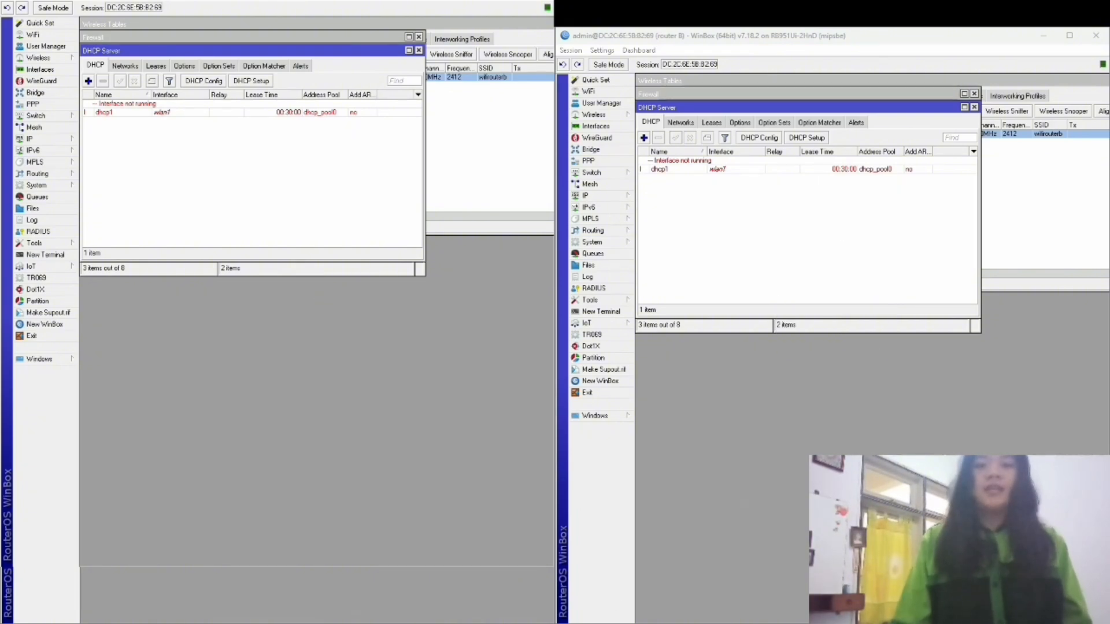
Join the laptop to the open wifirouterb Wi-Fi network and verify the connection.
left_click(1035, 623)
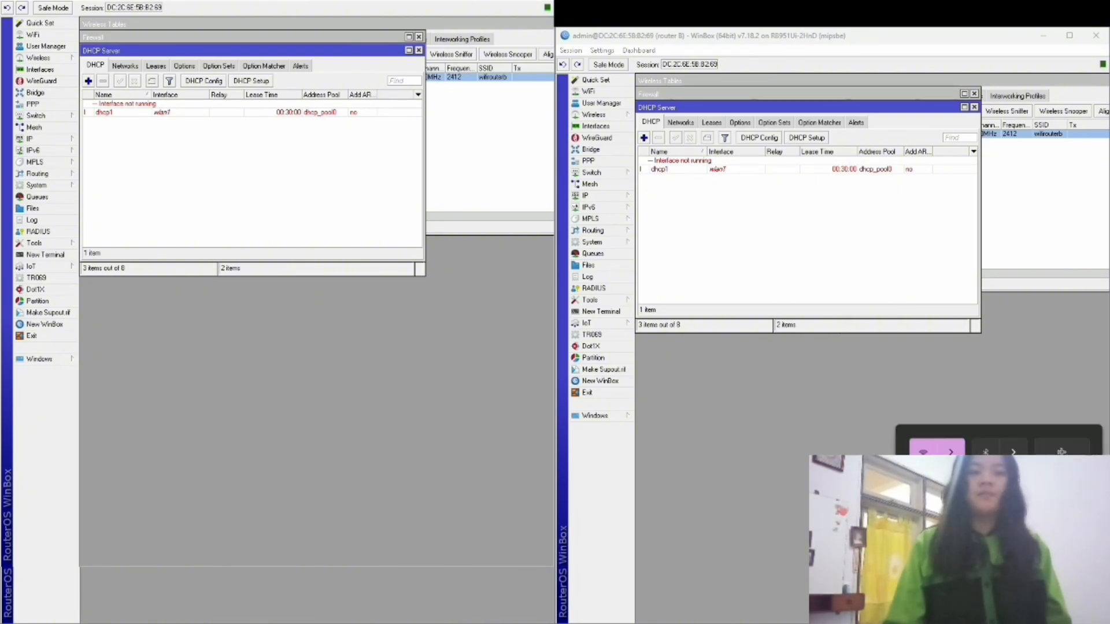
left_click(951, 458)
scroll(1004, 519, "down", 5)
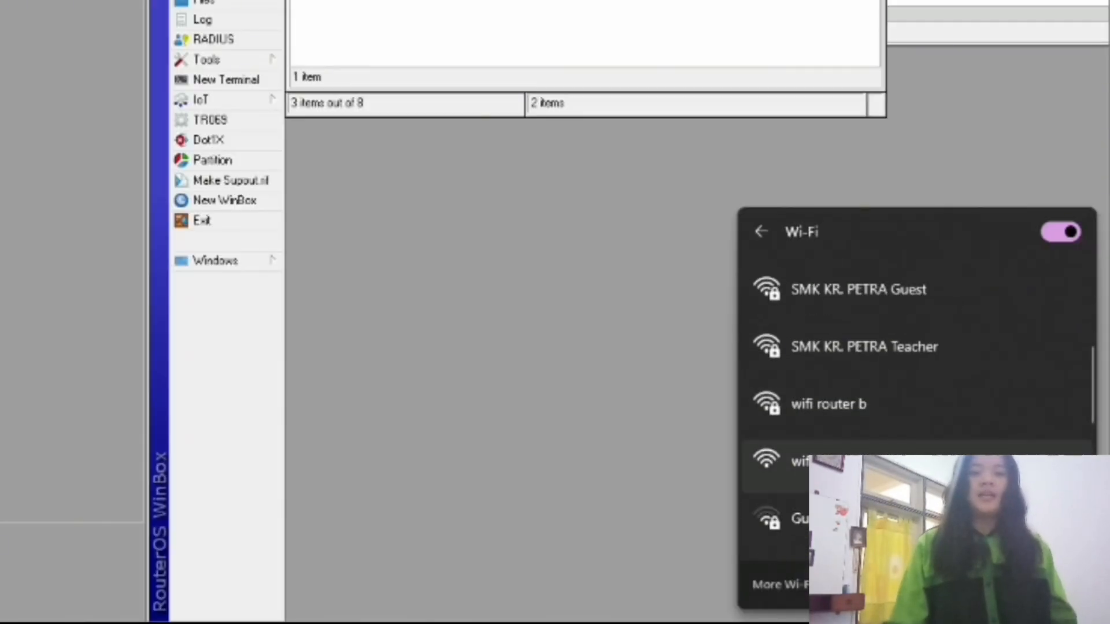
left_click(937, 469)
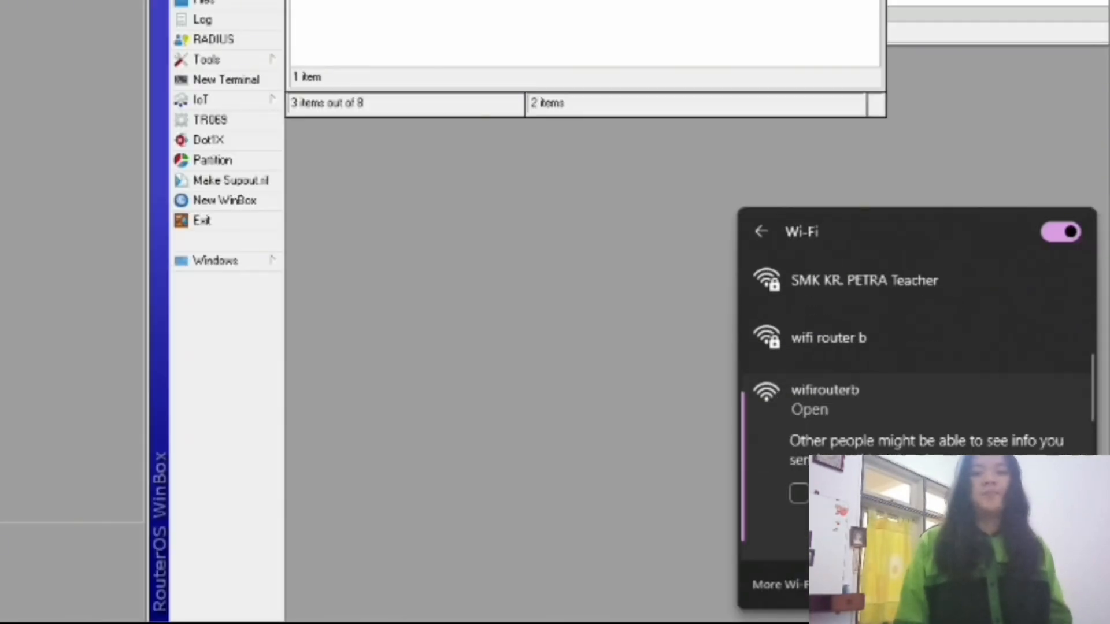
left_click(1006, 529)
left_click(627, 391)
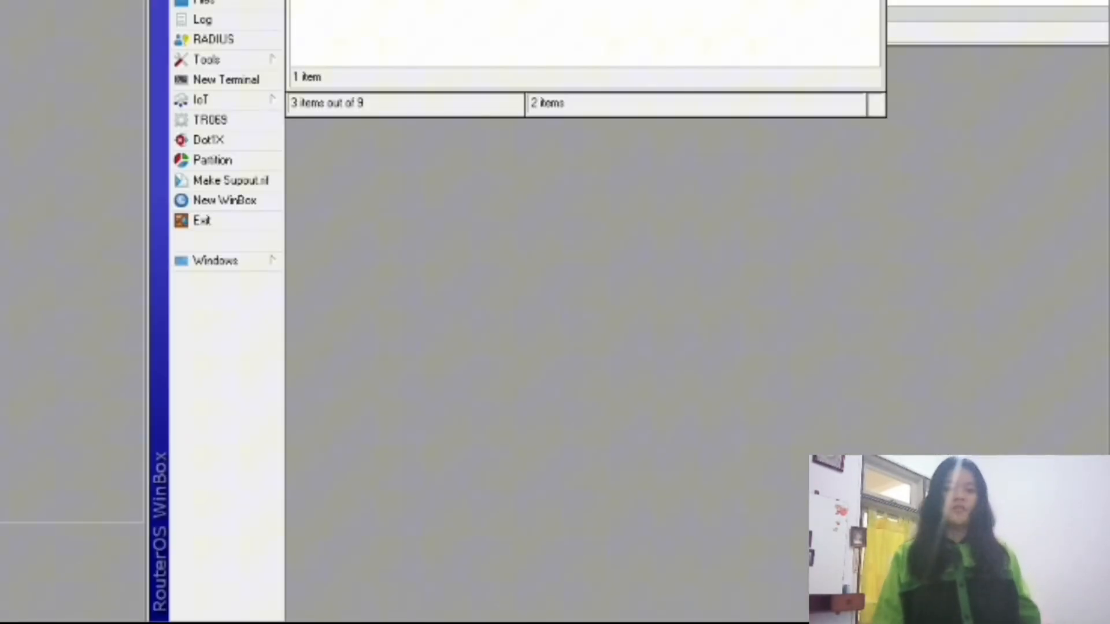
left_click(982, 623)
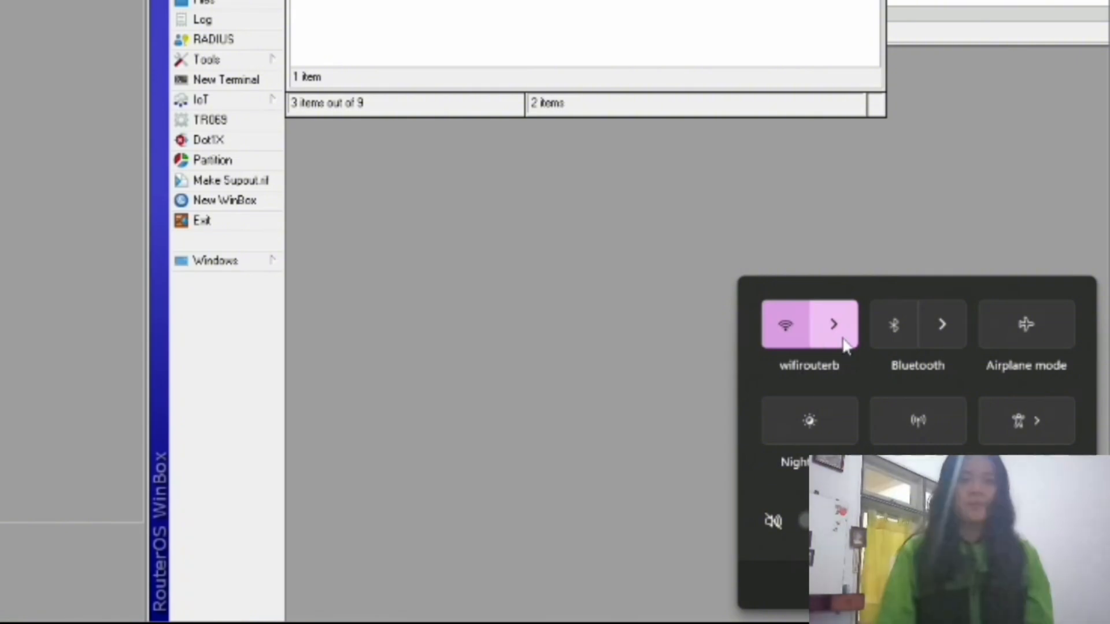
left_click(836, 330)
left_click(487, 381)
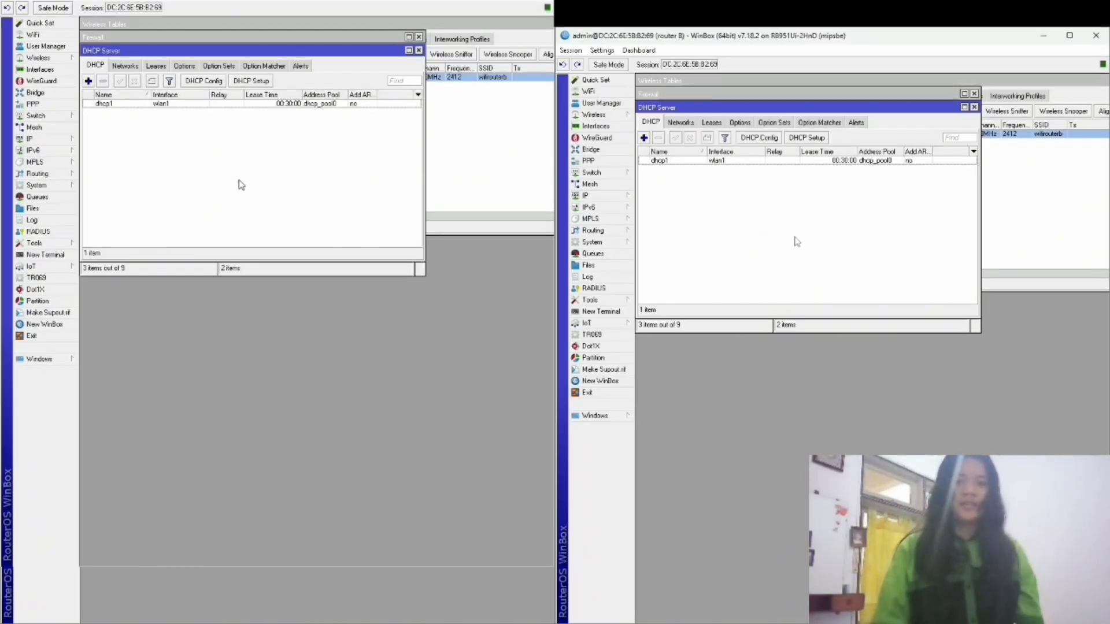
Change the dhcp1 server's lease time to 10:00:00.
left_click(121, 106)
left_click(125, 65)
double_click(205, 106)
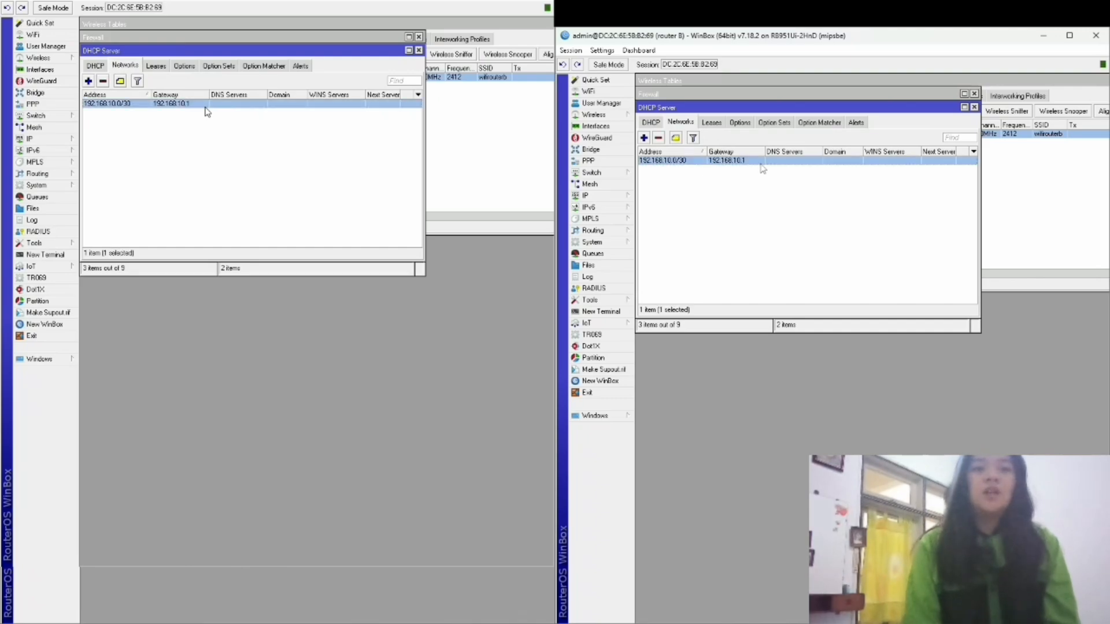
left_click(105, 65)
double_click(159, 105)
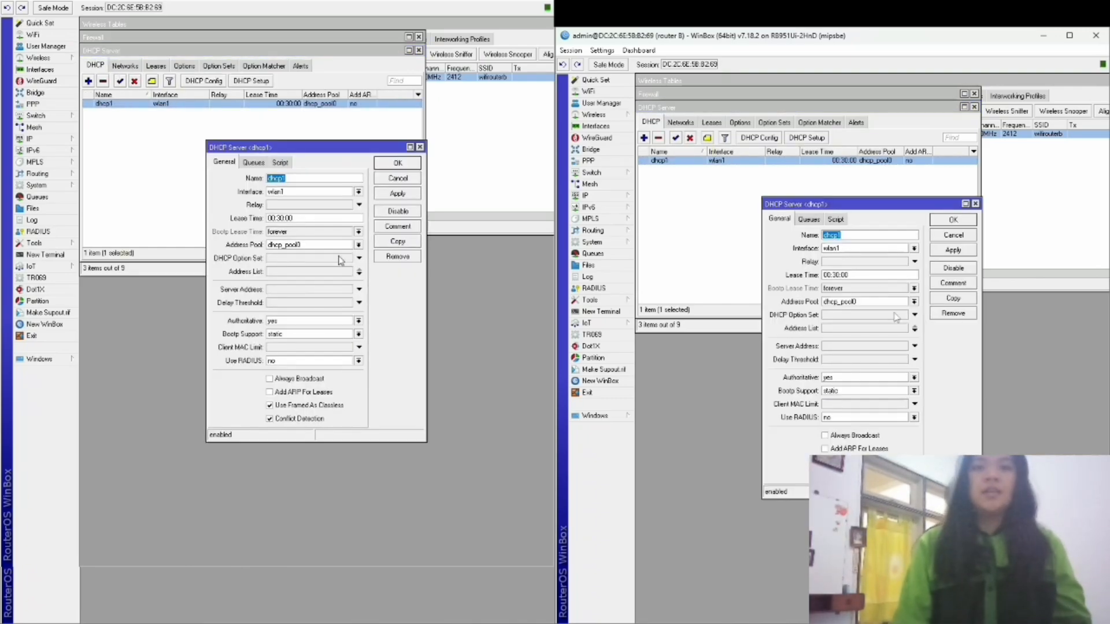
left_click_drag(296, 219, 260, 216)
type("10")
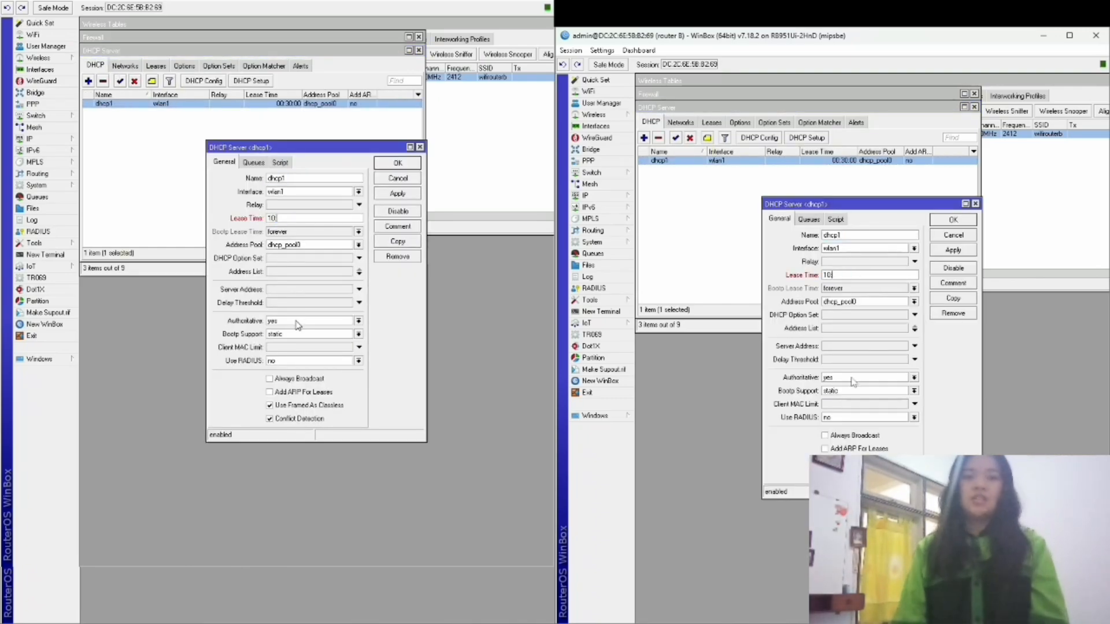
type(":00")
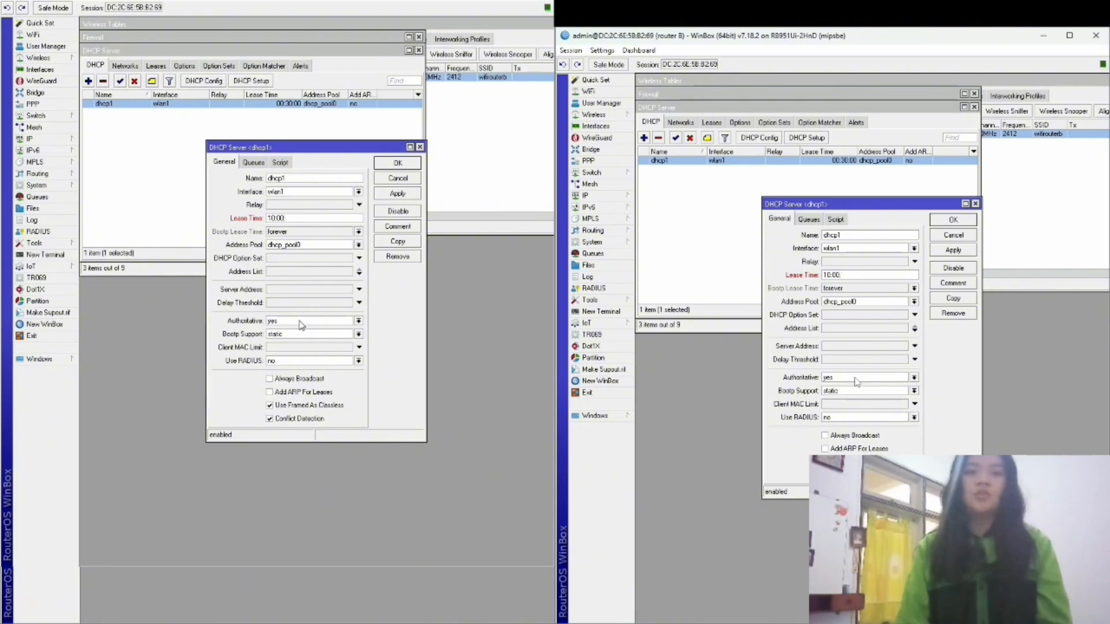
type(":00")
left_click(397, 194)
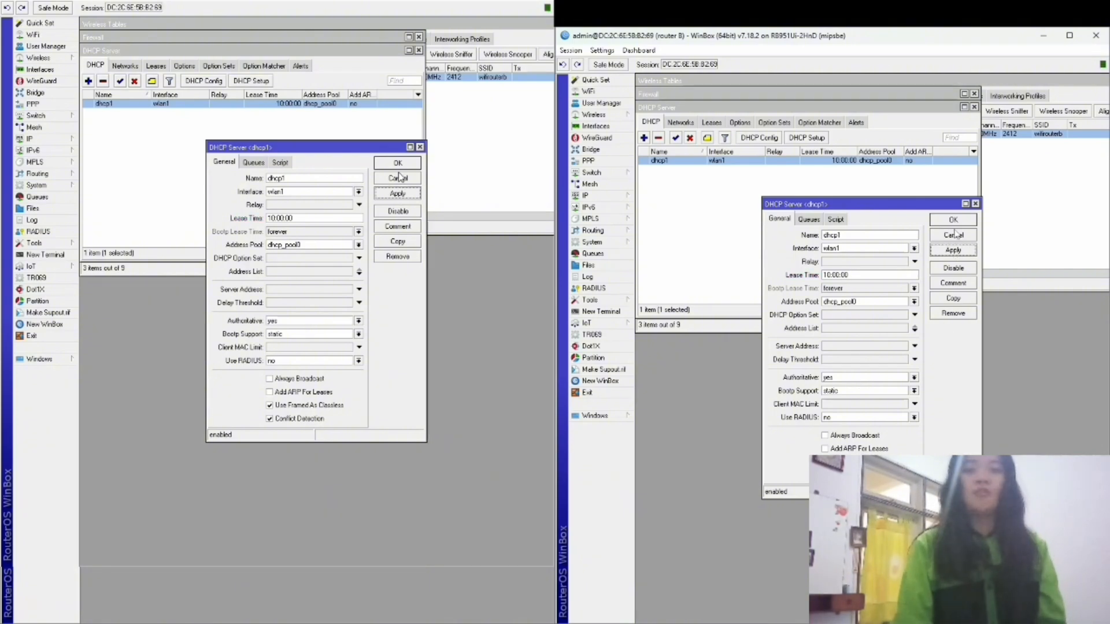
left_click(398, 164)
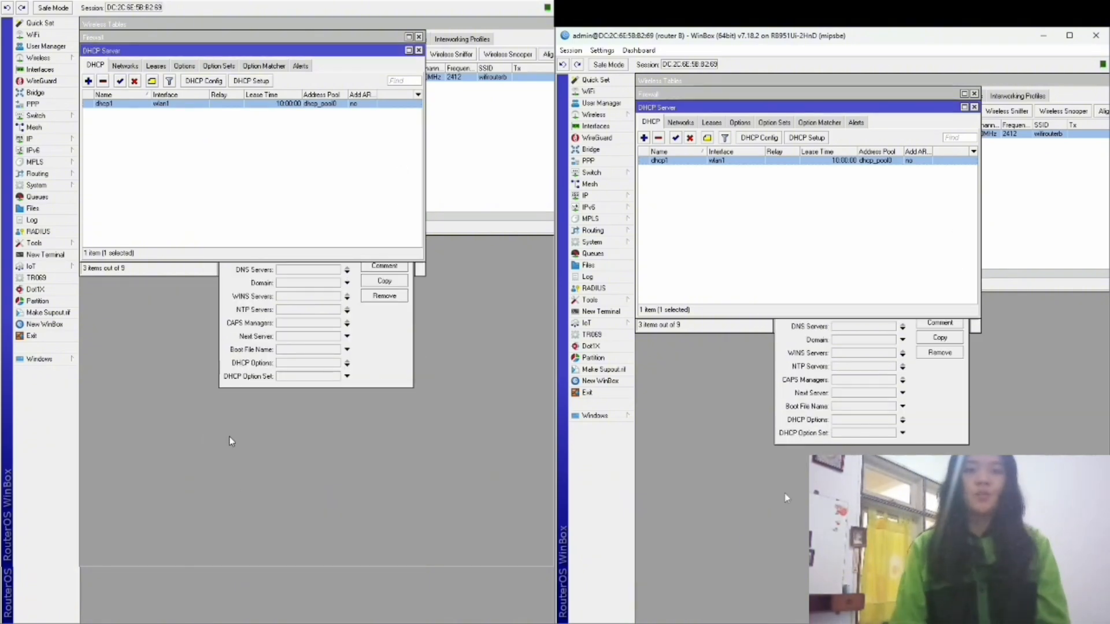
Reopen the dhcp1 server settings to review them, closing without changes.
left_click(126, 67)
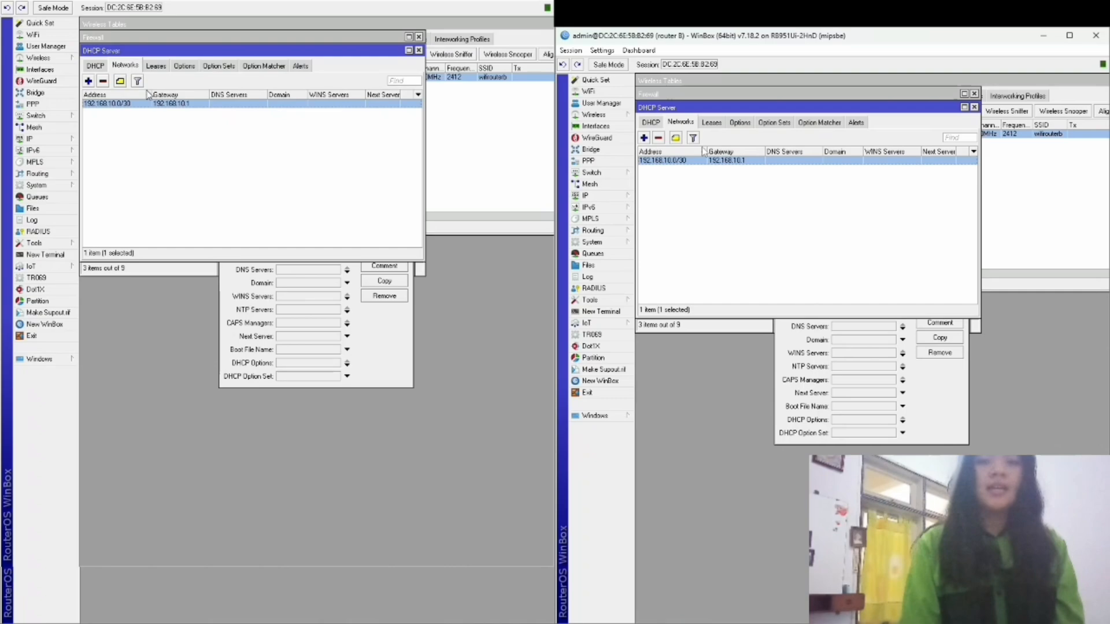
left_click(94, 65)
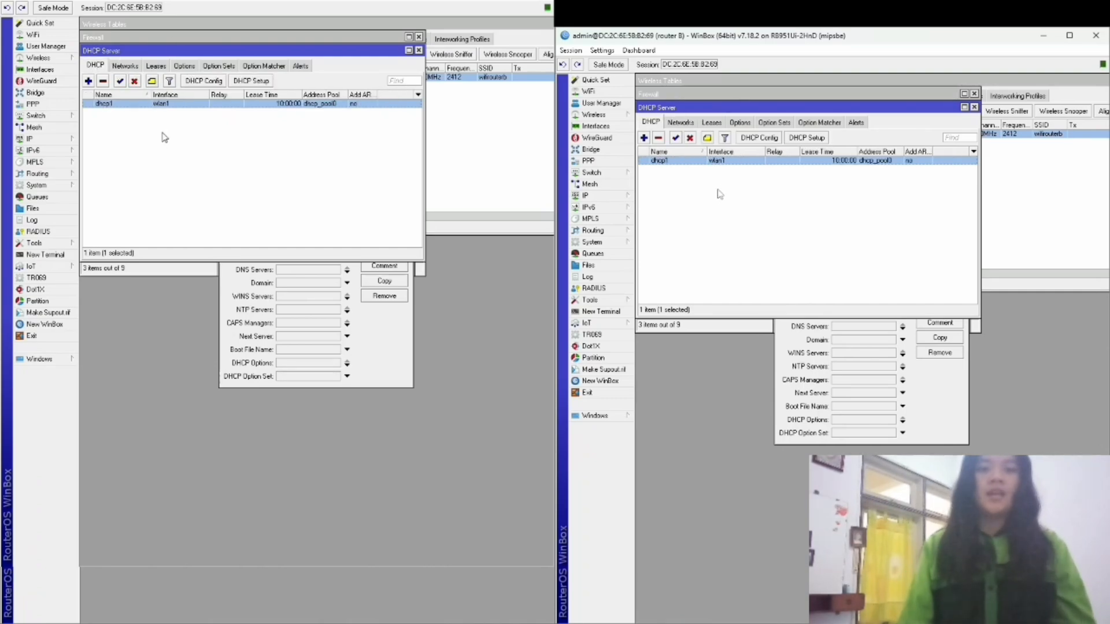
double_click(155, 104)
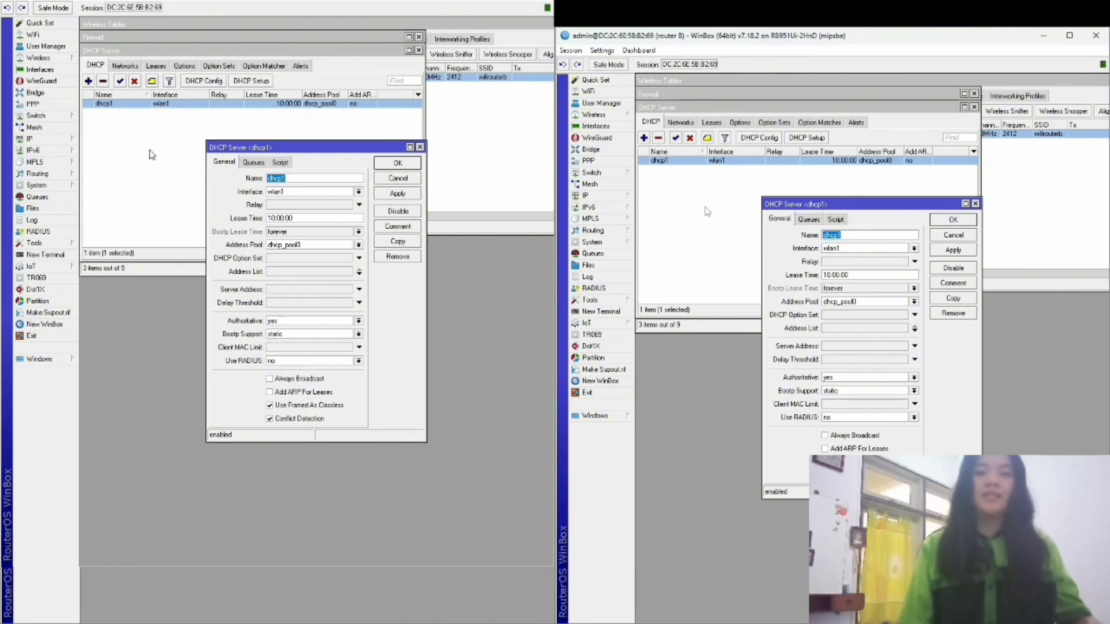
left_click(397, 178)
Set DNS server 8.8.8.8 on the 192.168.10.0/30 DHCP network.
left_click(125, 66)
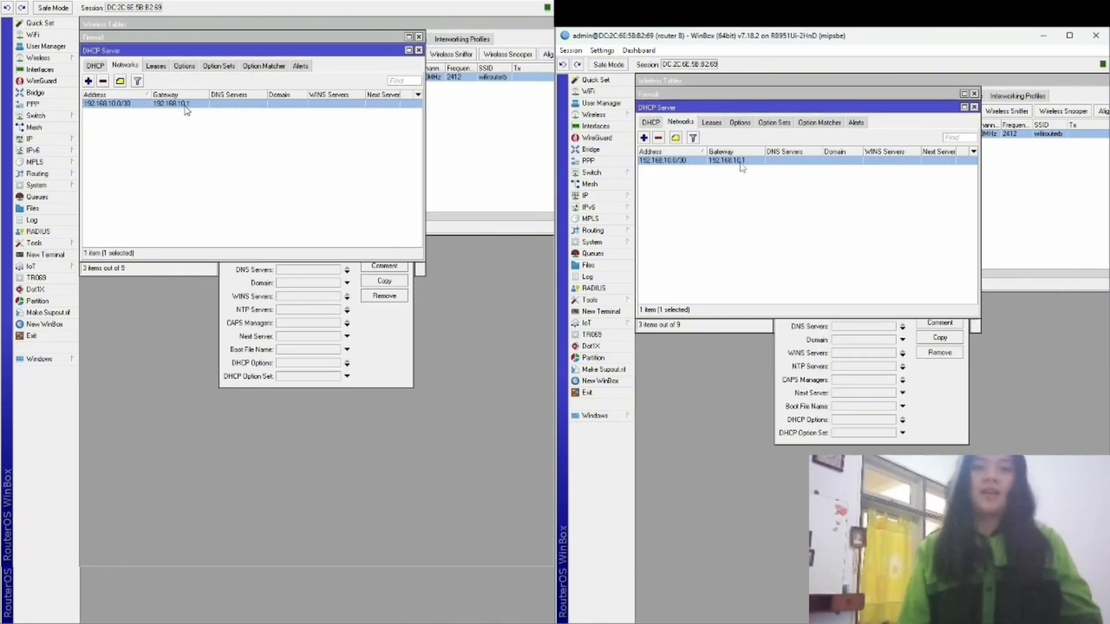
double_click(151, 107)
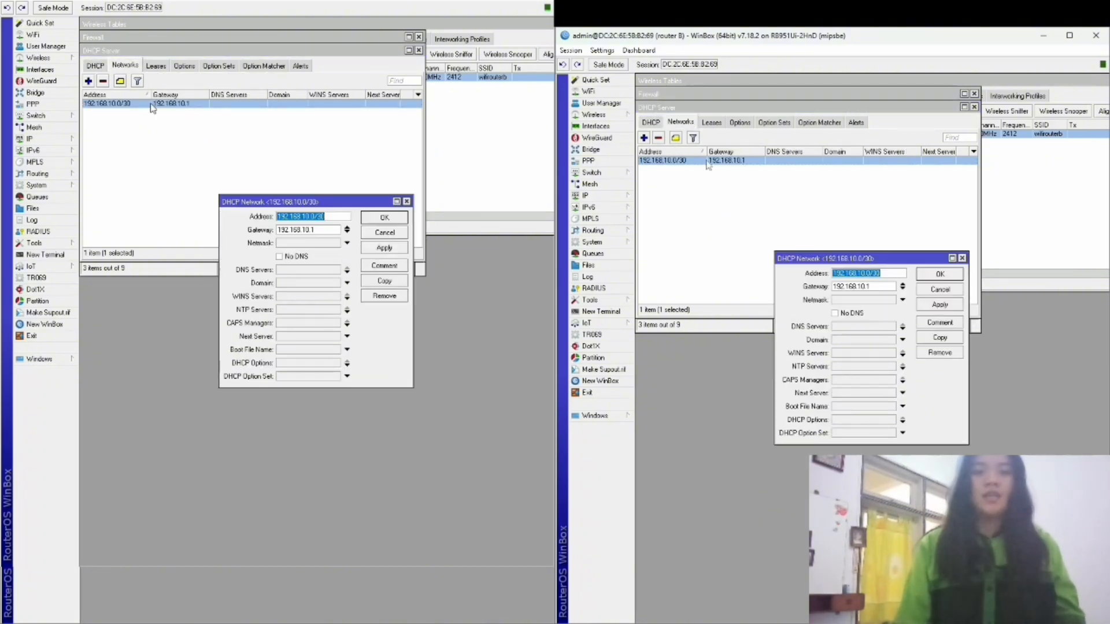
left_click(320, 270)
type("8")
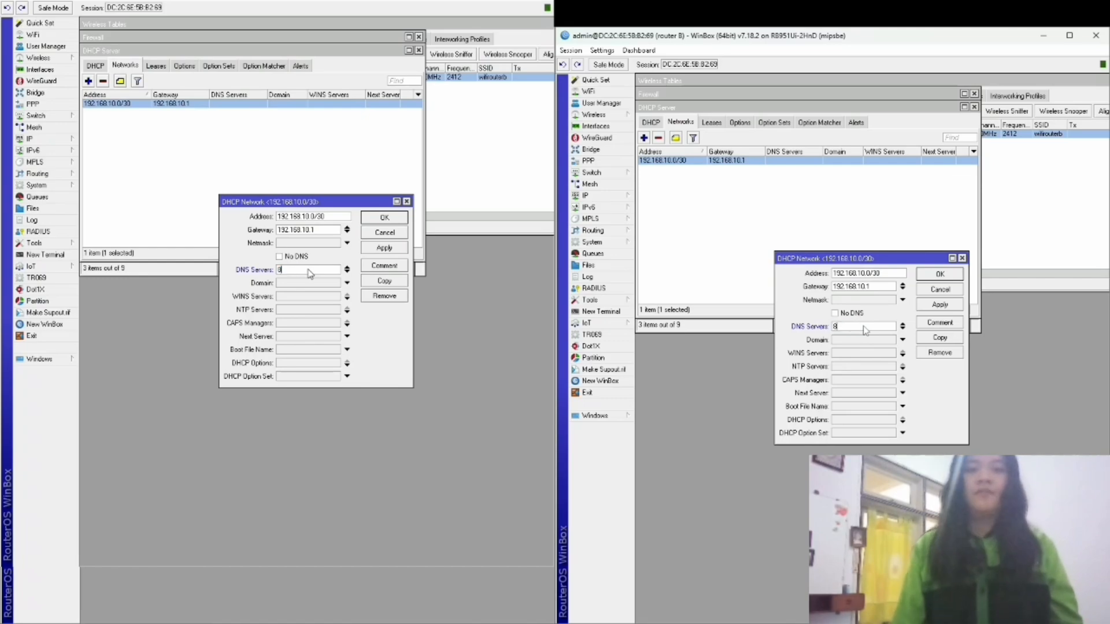
type("/8/8/")
key("BackSpace")
key("BackSpace")
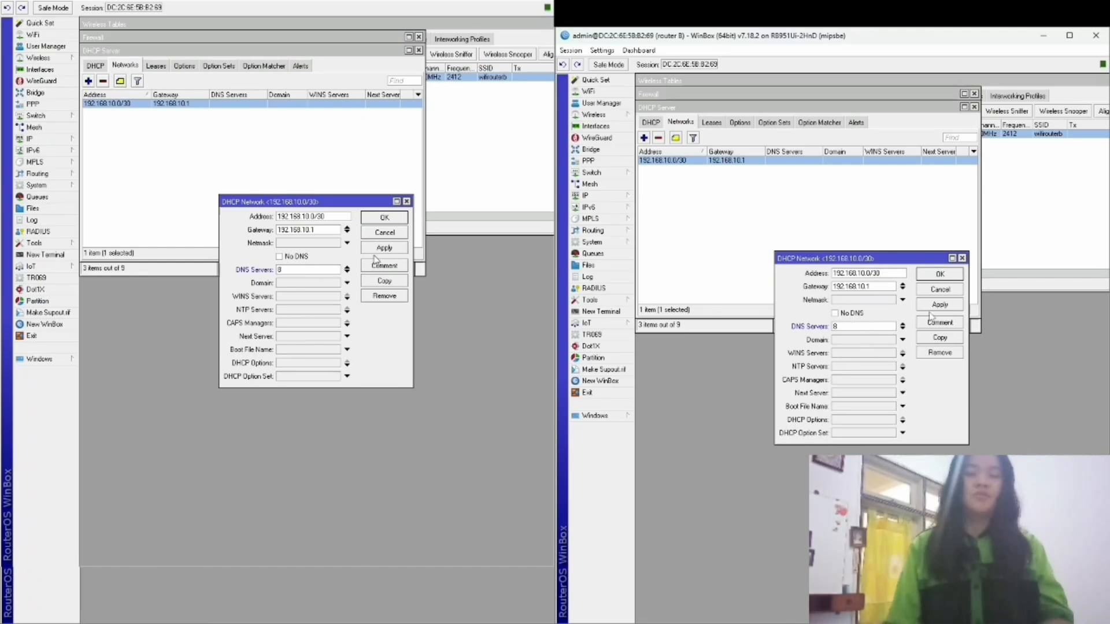
type(".8.8.8")
left_click(382, 248)
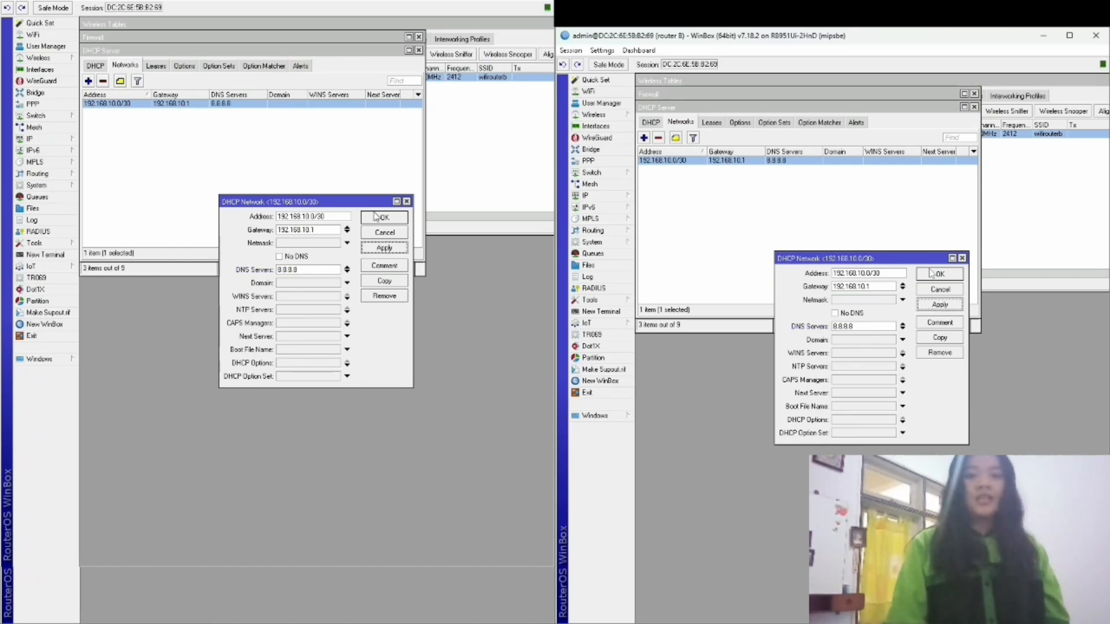
left_click(377, 219)
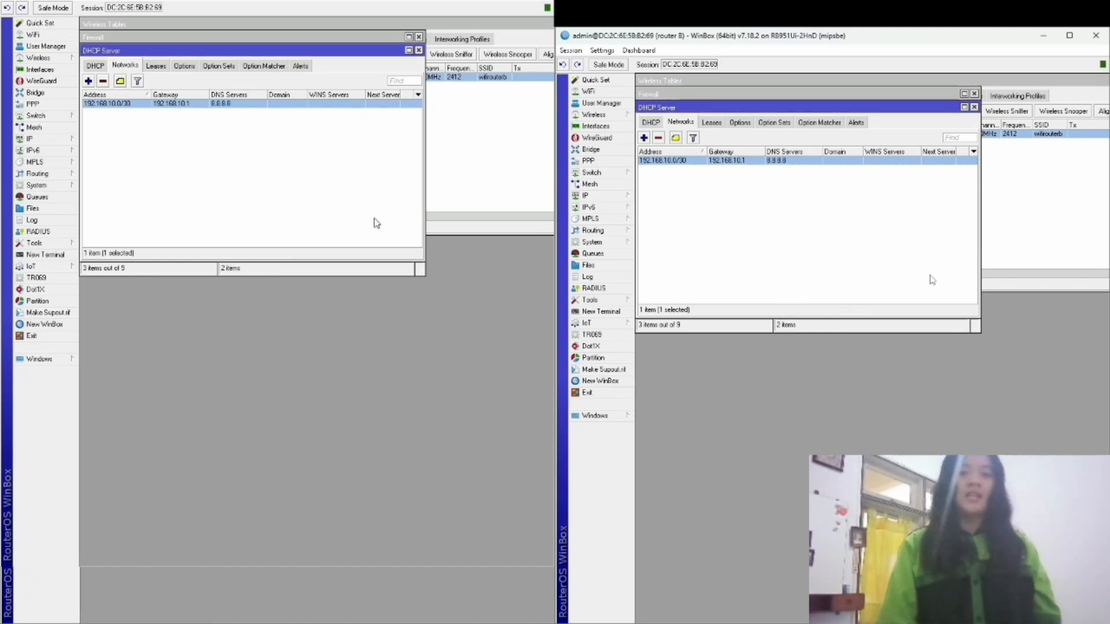
left_click(601, 195)
Review DNS settings, then add OSPF instance ospf-instance-1 with router ID 1.1.1.1.
left_click(670, 267)
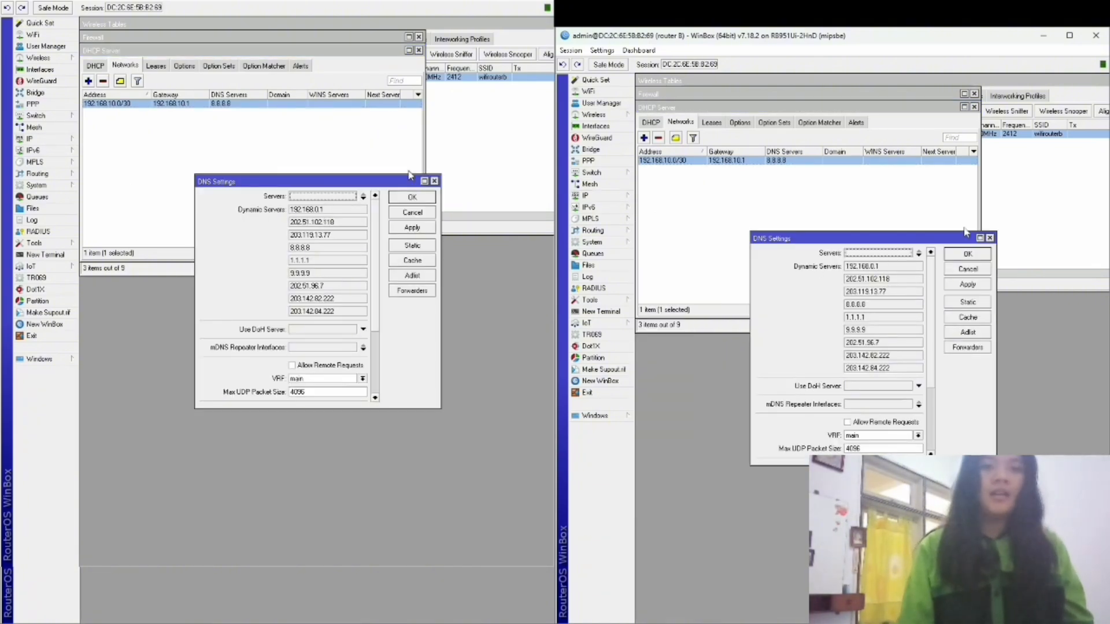
left_click(968, 253)
left_click(593, 230)
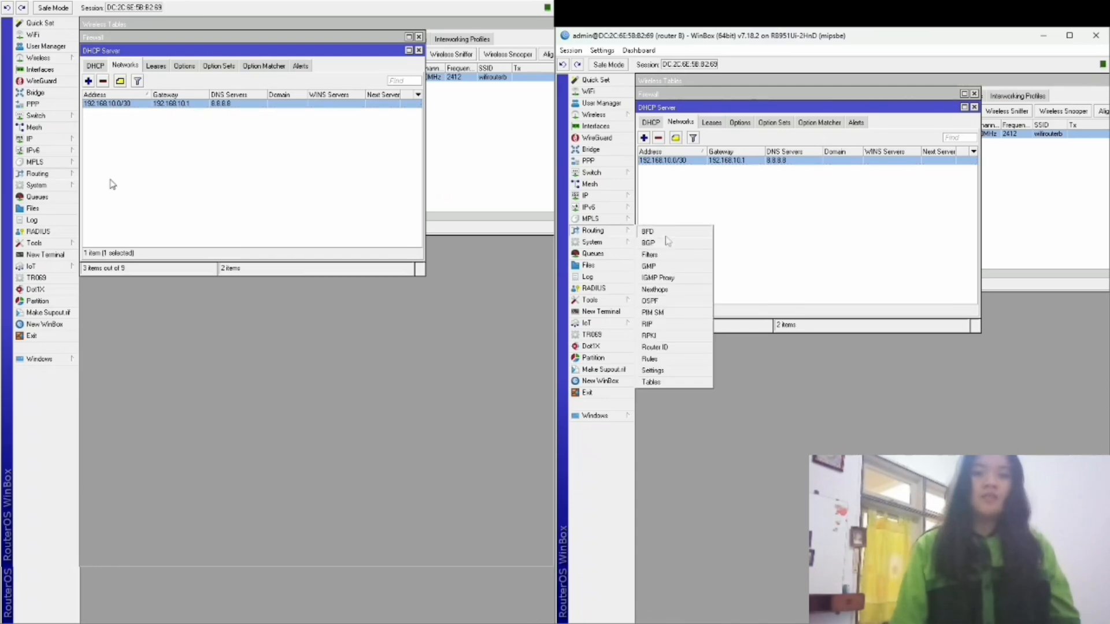
left_click(671, 310)
left_click(643, 150)
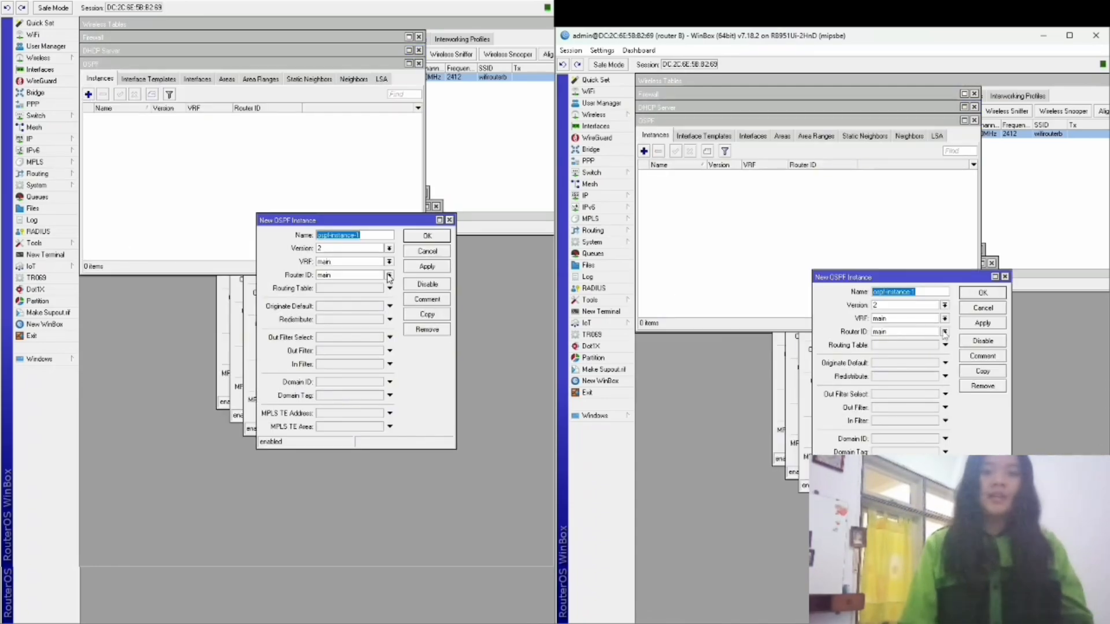
left_click(943, 332)
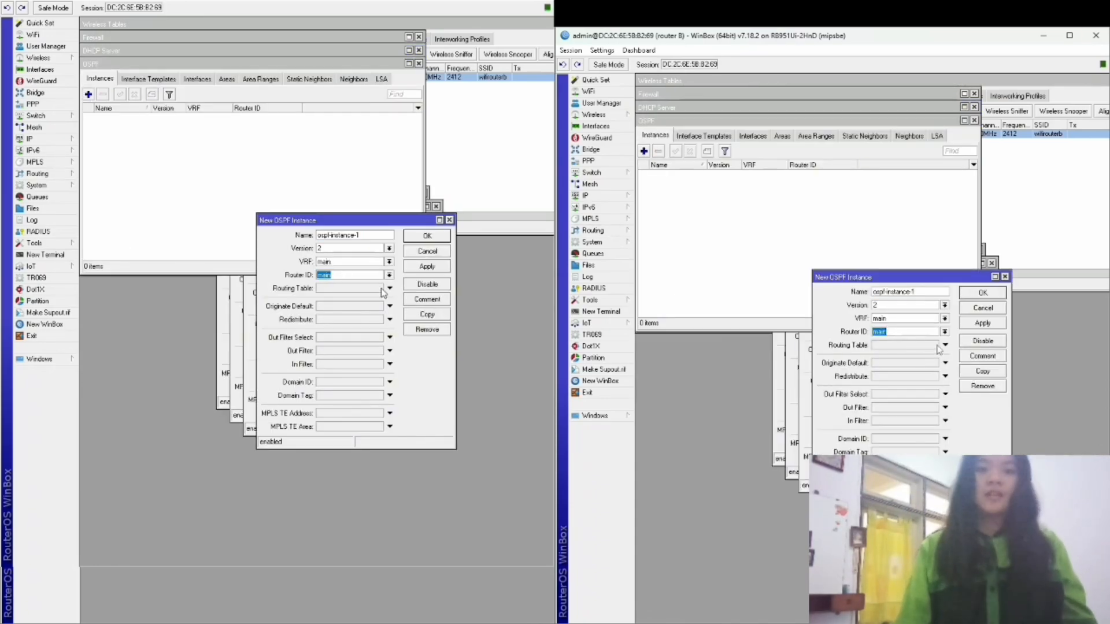
type("1.1.1.1")
left_click(982, 323)
Add OSPF area ospf-area-1 (0.0.0.0).
left_click(734, 159)
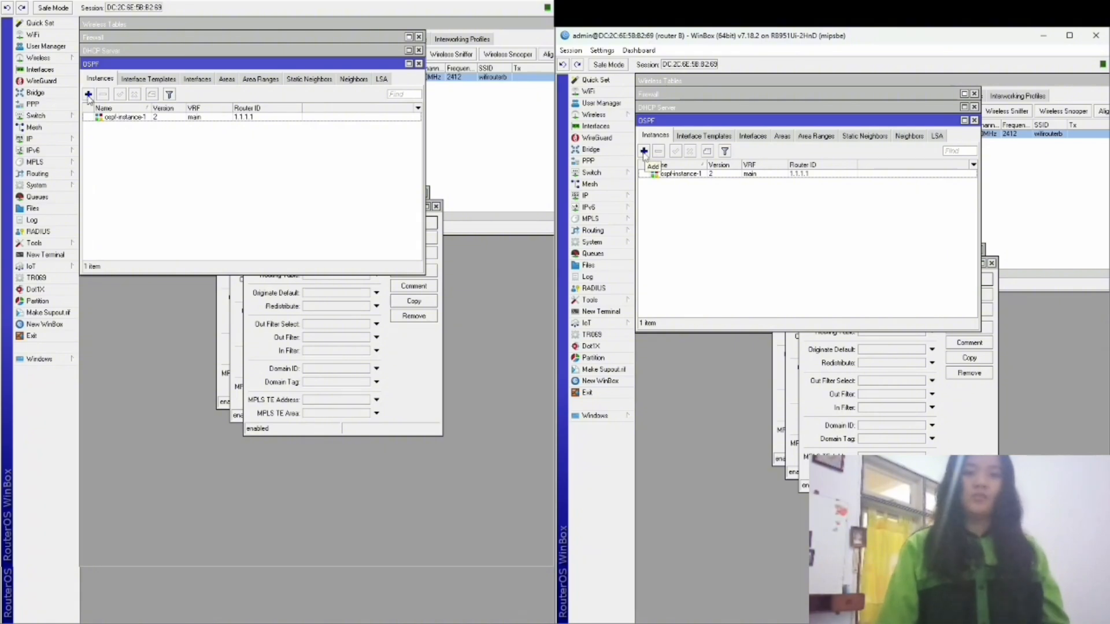
left_click(782, 135)
left_click(643, 151)
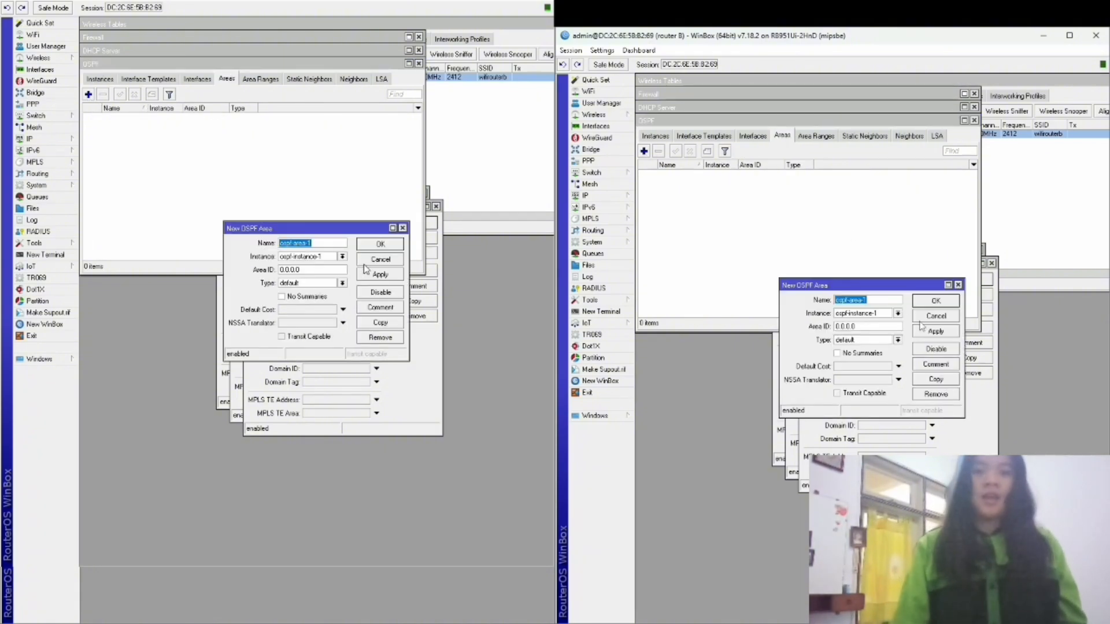
left_click(946, 303)
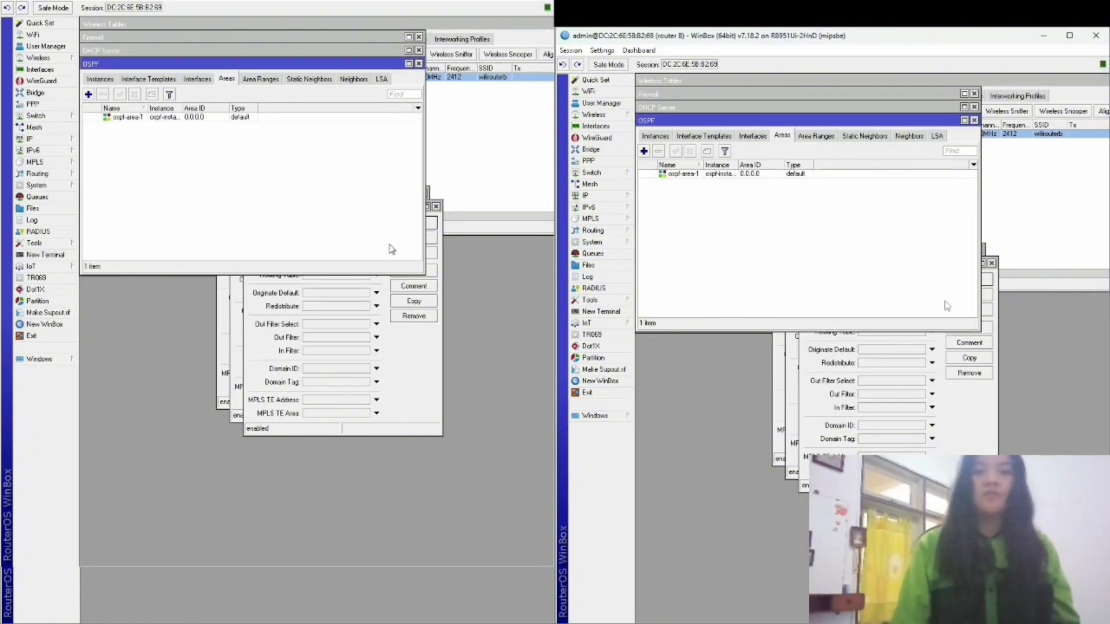
Add an OSPF interface template for ether1, then begin another template.
left_click(703, 136)
left_click(644, 151)
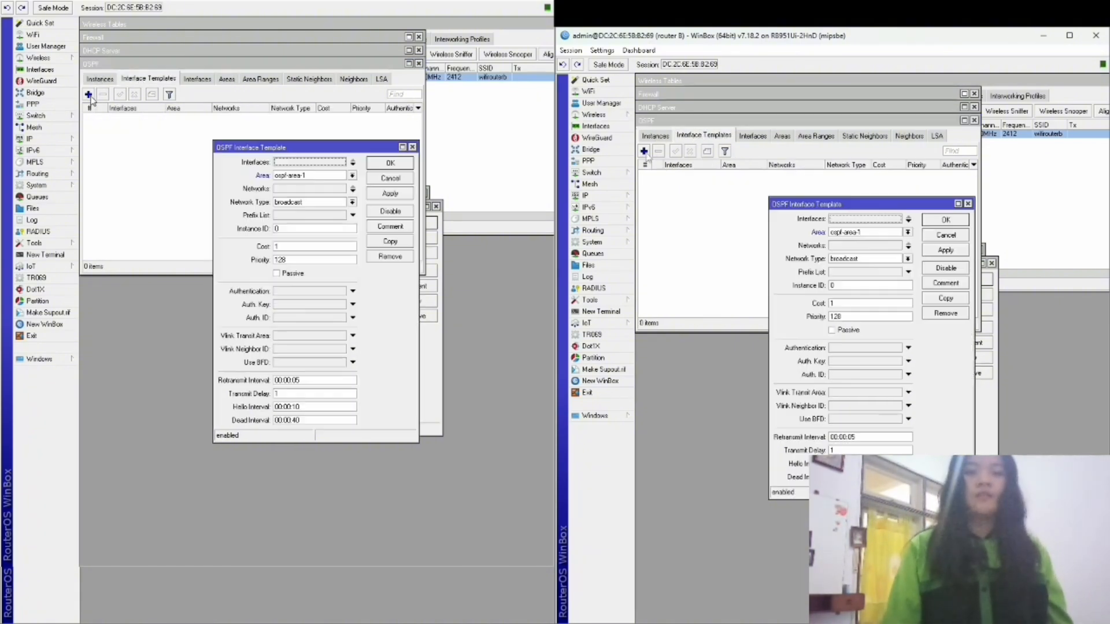
left_click(891, 220)
left_click(892, 245)
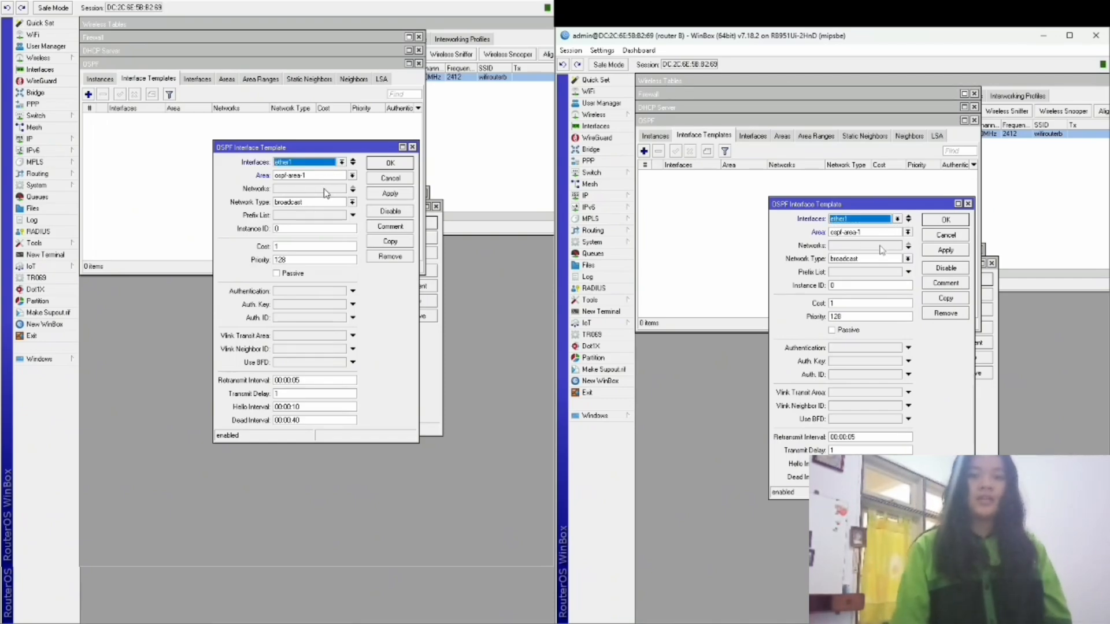
left_click(946, 219)
left_click(643, 151)
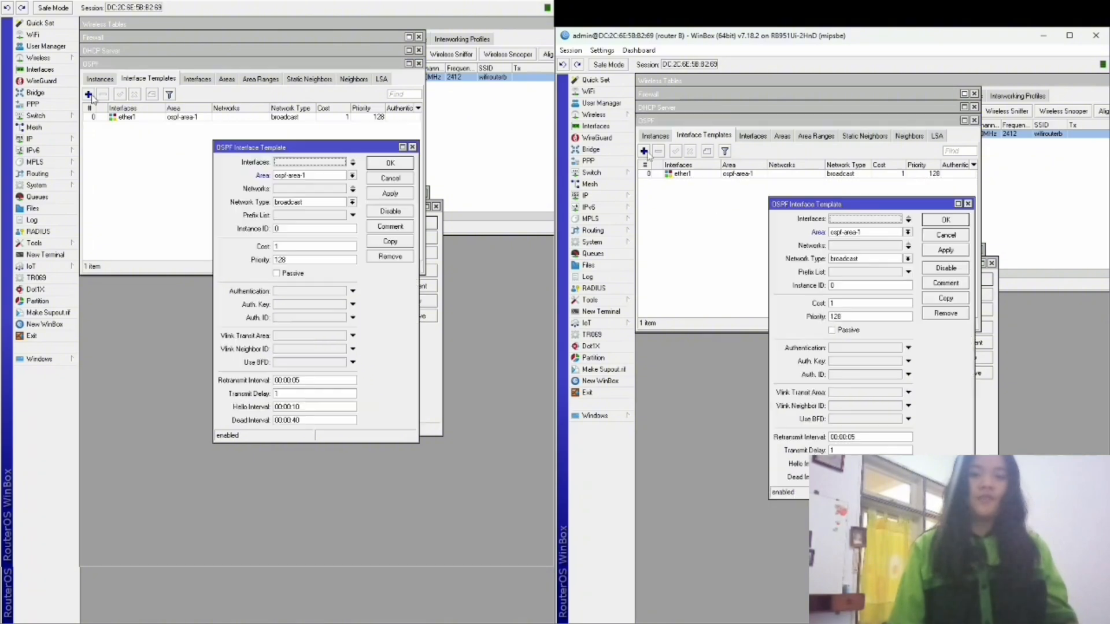
left_click(896, 218)
Save the ether4 template, then create VLAN labkkpi with ID 10 on ether2 on the first router.
left_click(862, 266)
left_click(946, 219)
left_click(595, 126)
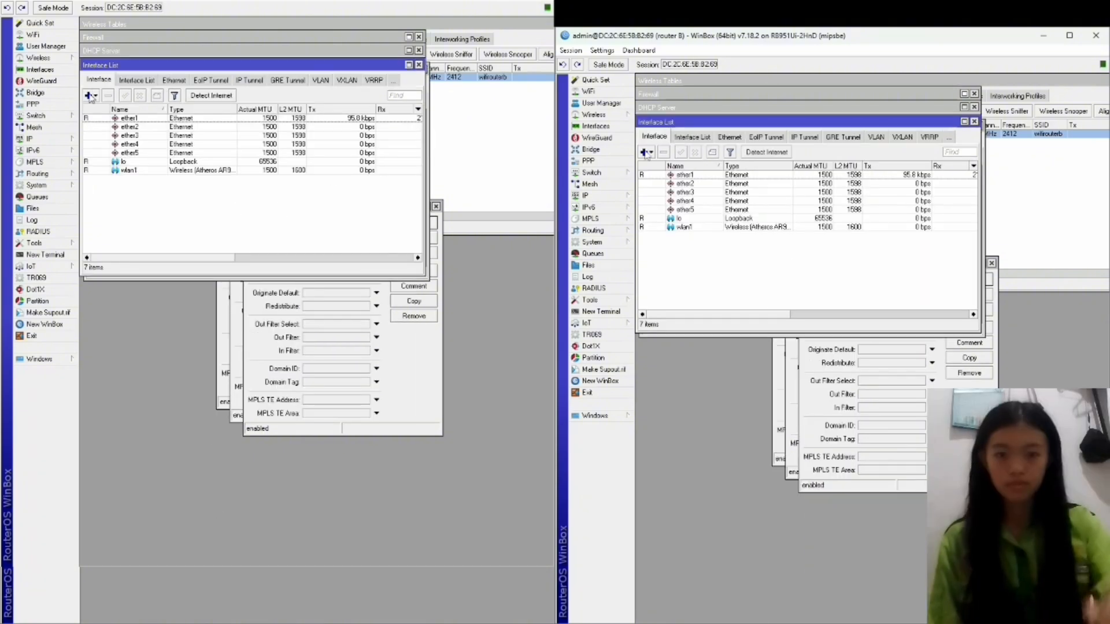
left_click(645, 152)
left_click(671, 184)
type("labkkpi")
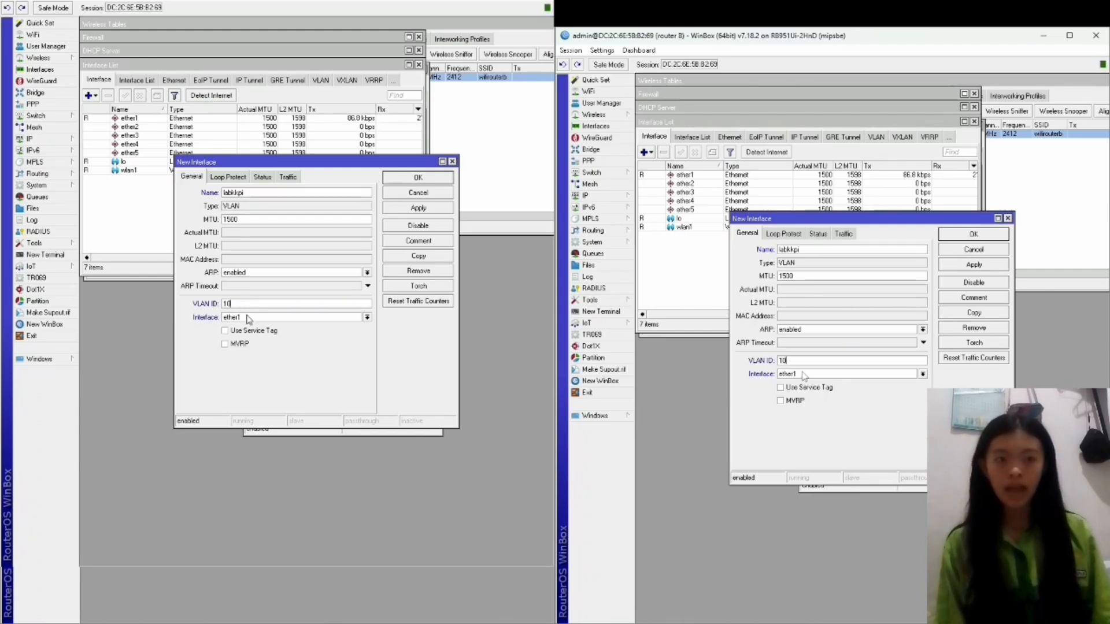
left_click(801, 374)
left_click(802, 392)
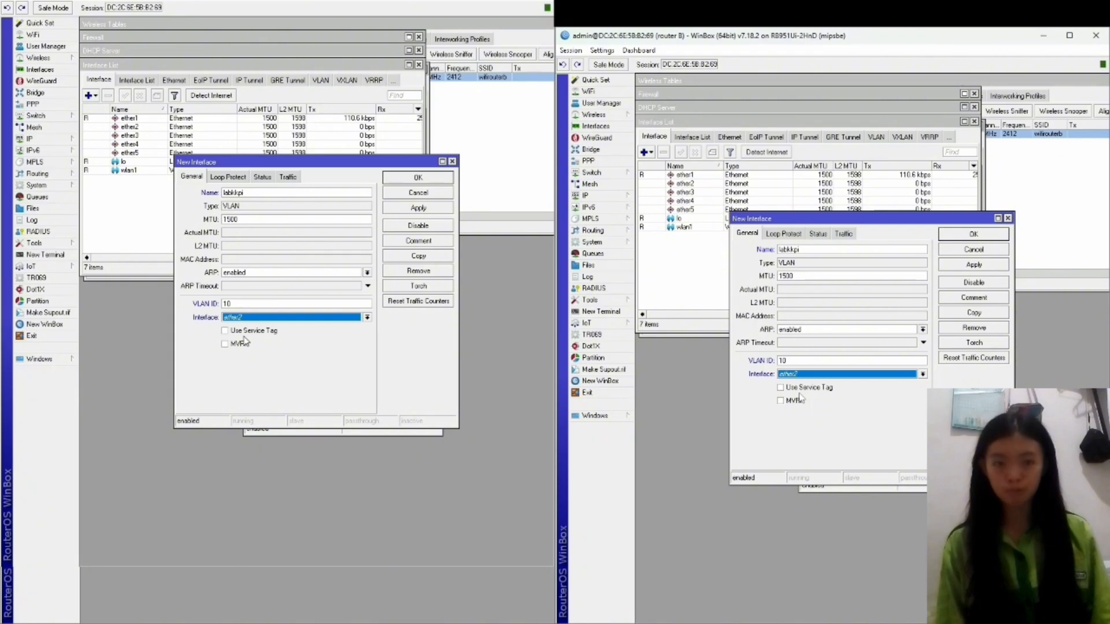
left_click(417, 208)
Copy labkkpi into a second VLAN named rguru with ID 20 on ether2.
left_click(418, 256)
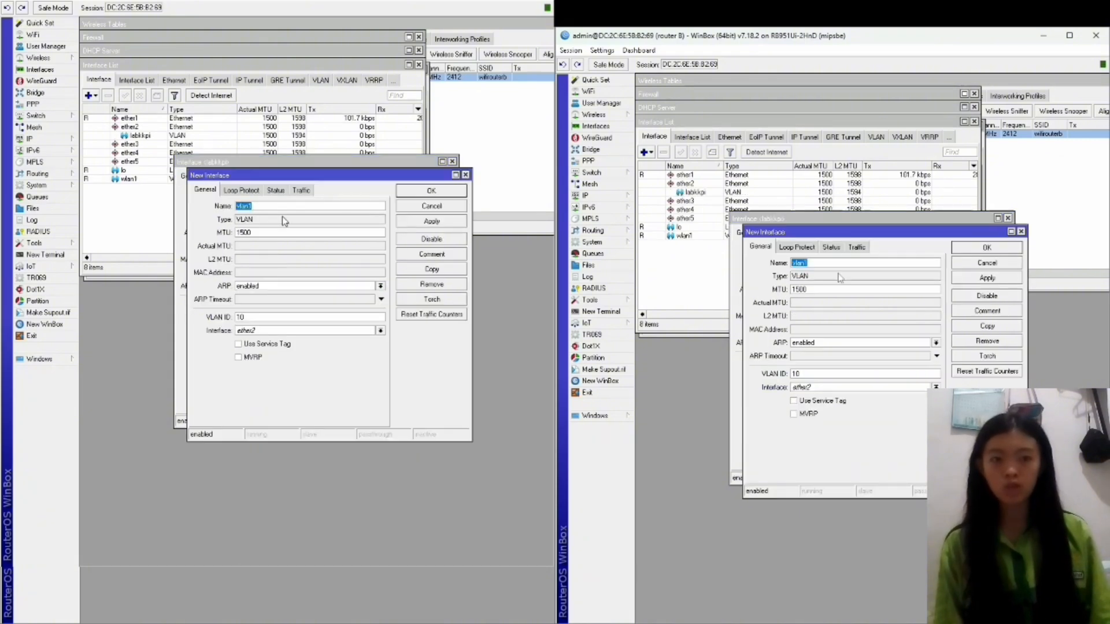
type("lguyu")
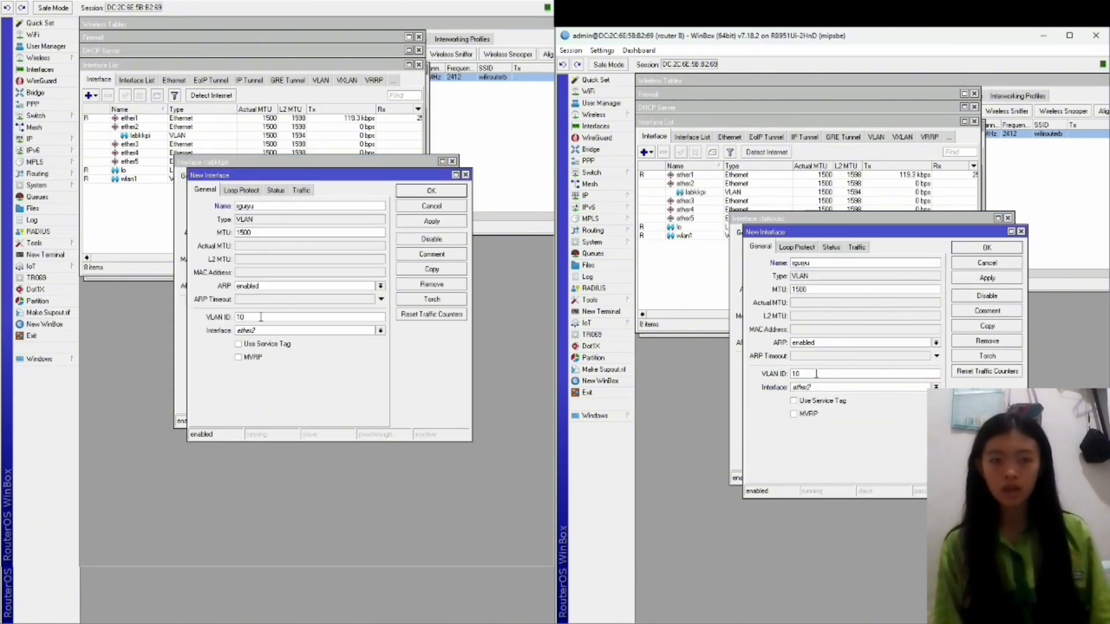
key("BackSpace")
key("BackSpace")
type("i")
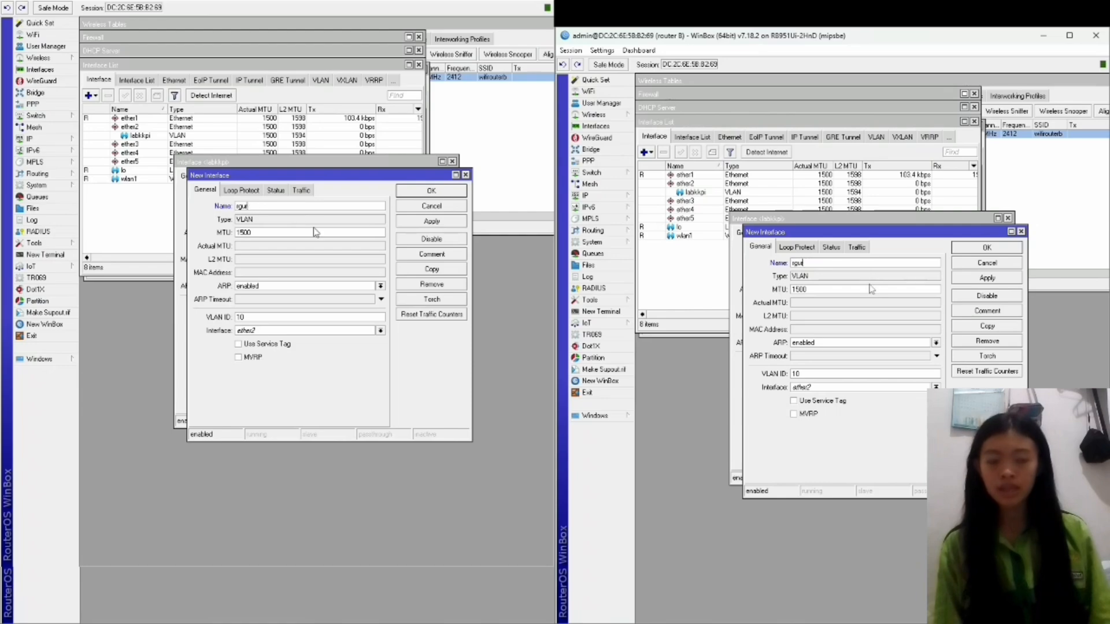
key("BackSpace")
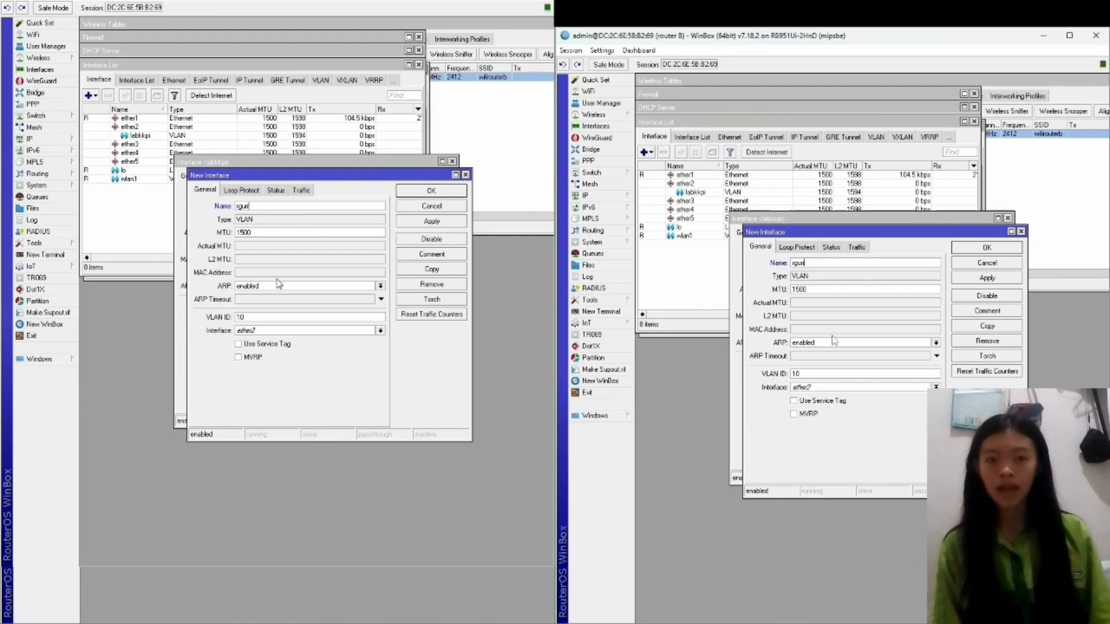
key("BackSpace")
type("ru")
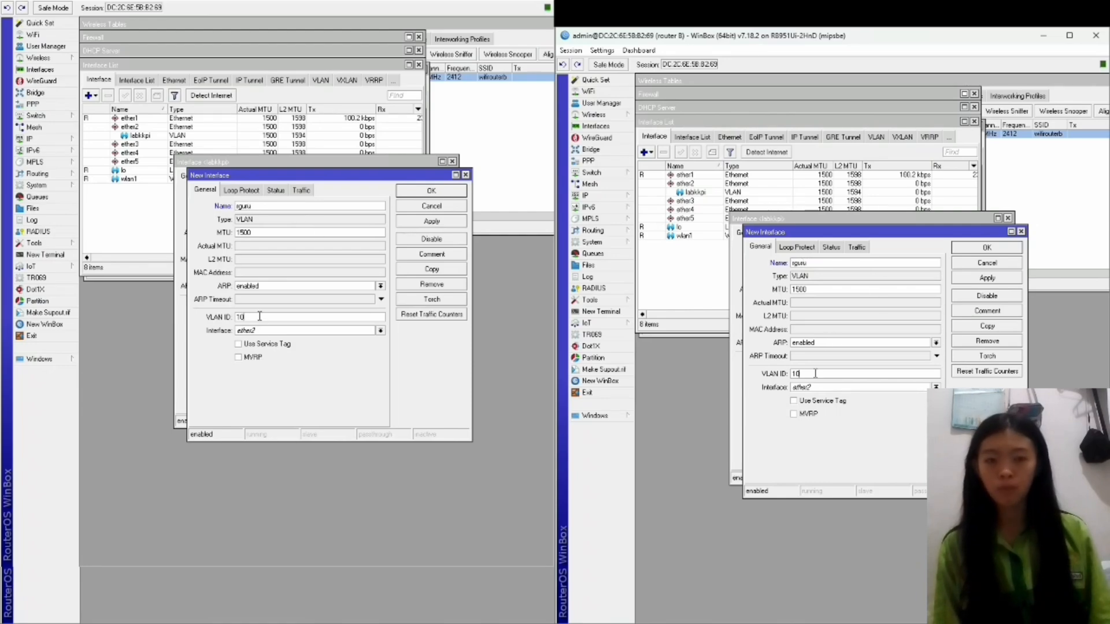
key("BackSpace")
left_click(935, 387)
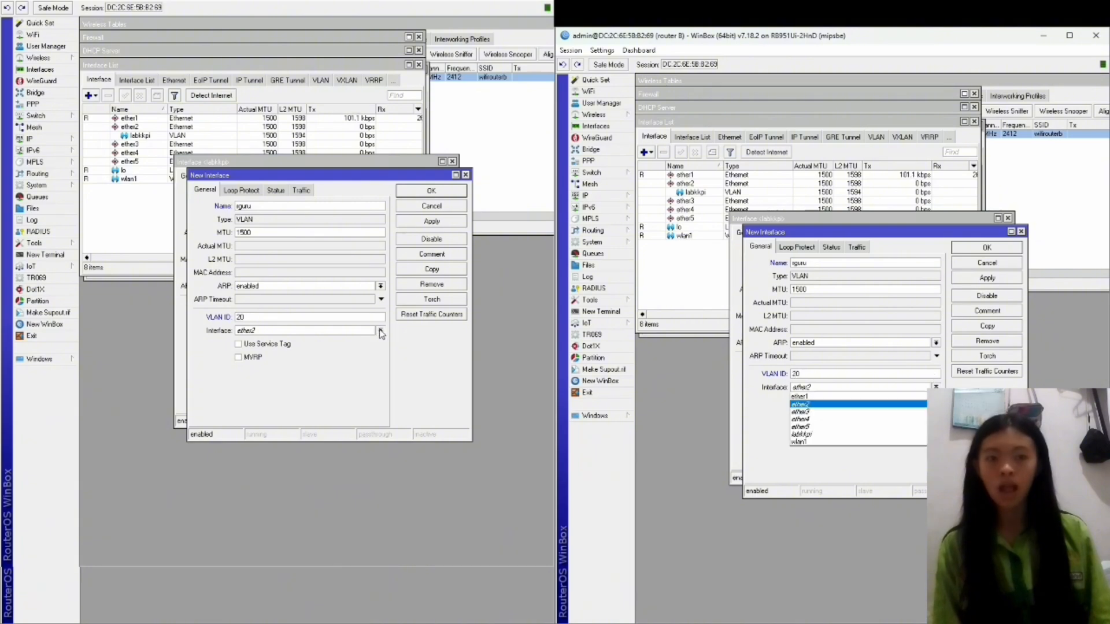
left_click(825, 405)
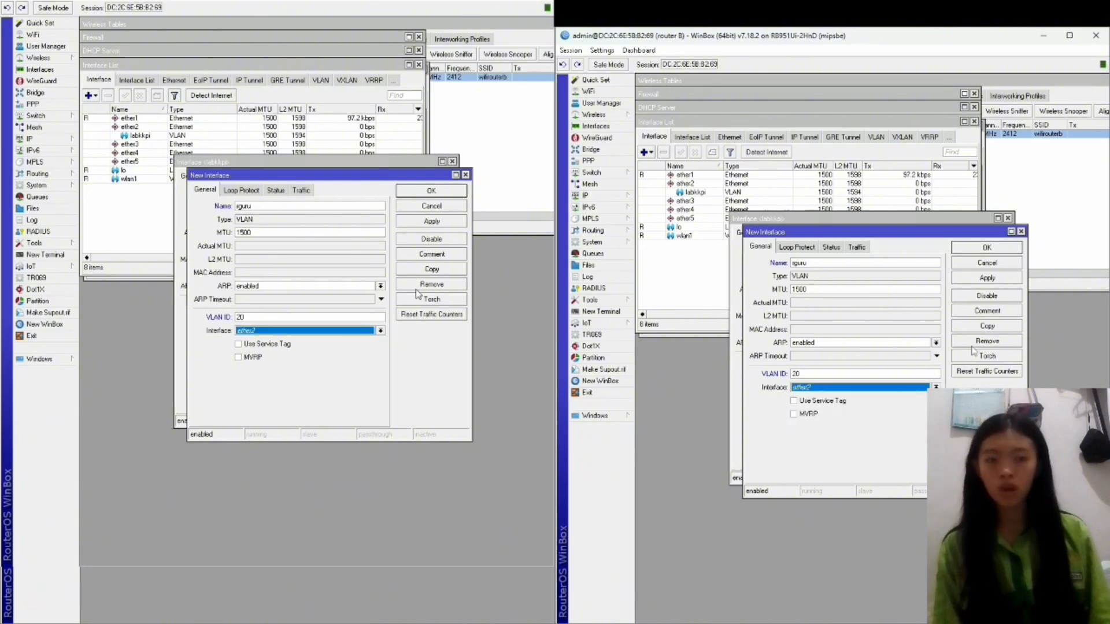
left_click(990, 278)
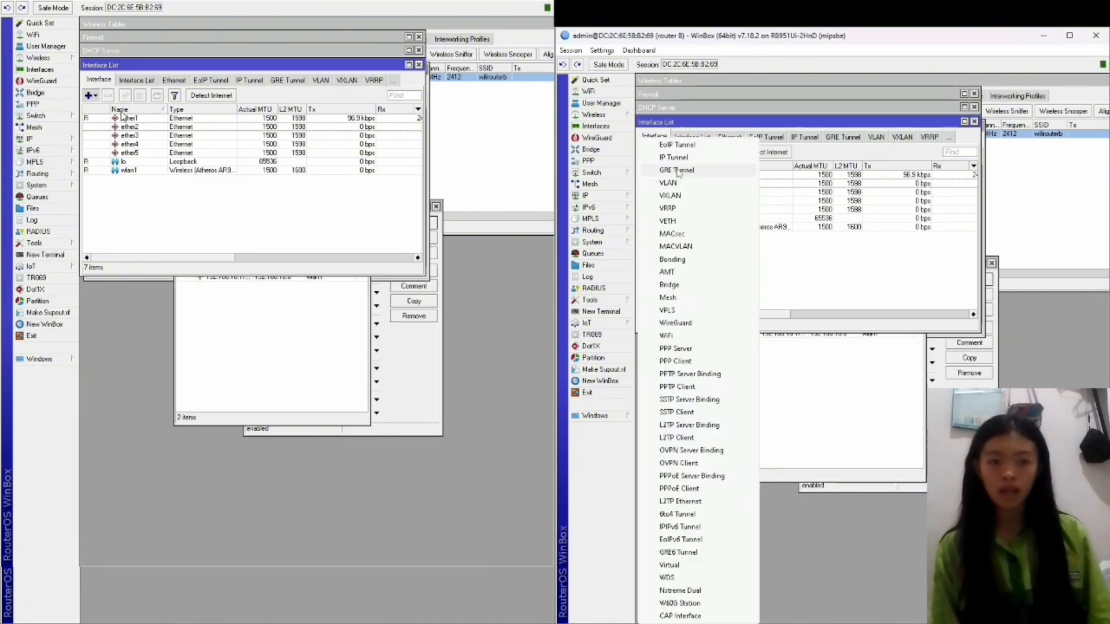
On the second router, create VLAN labkkpi with ID 10 on ether2.
left_click(711, 188)
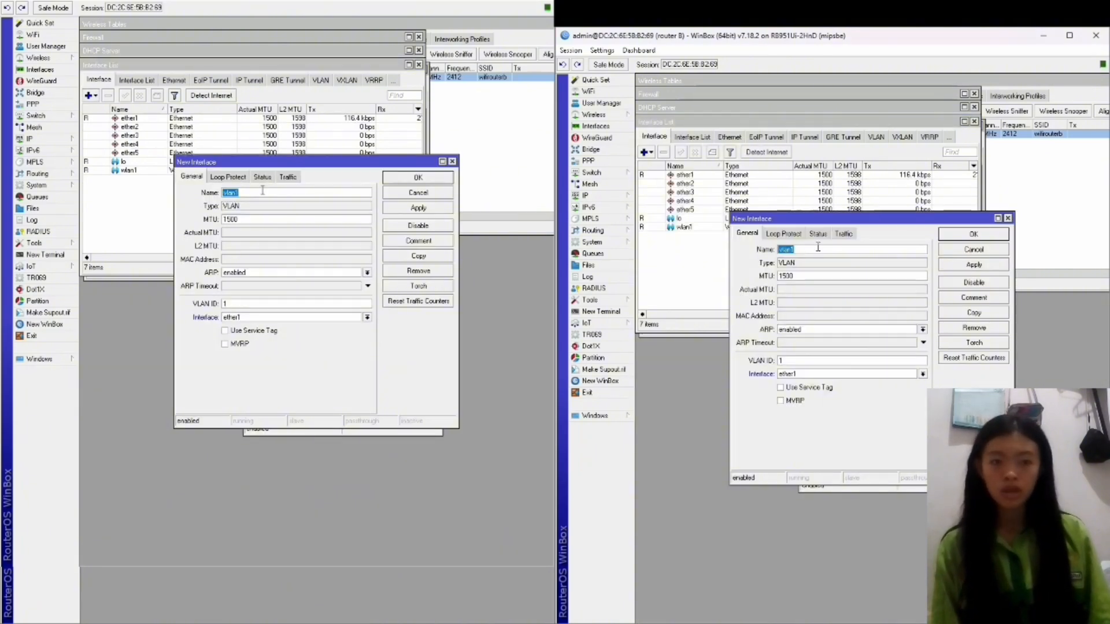
key("BackSpace")
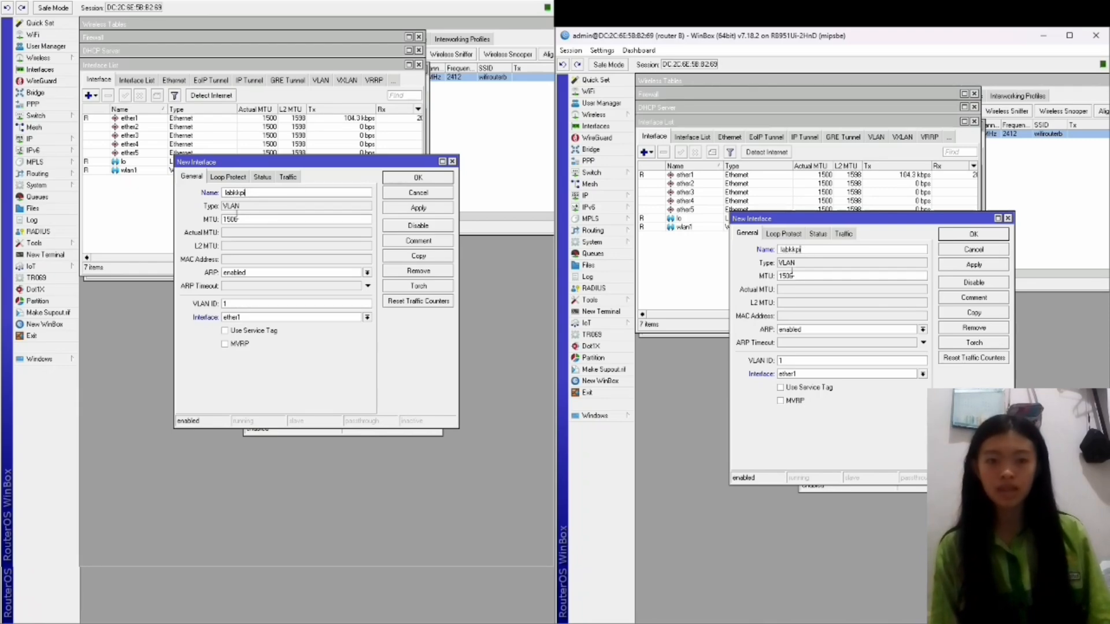
left_click(802, 362)
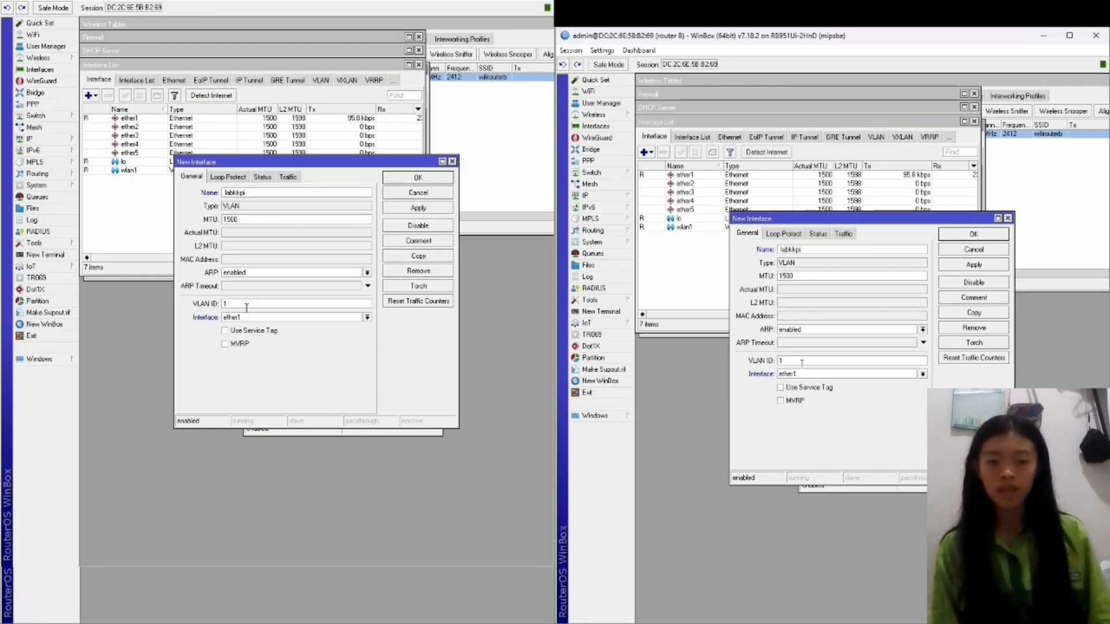
type("0")
left_click(923, 374)
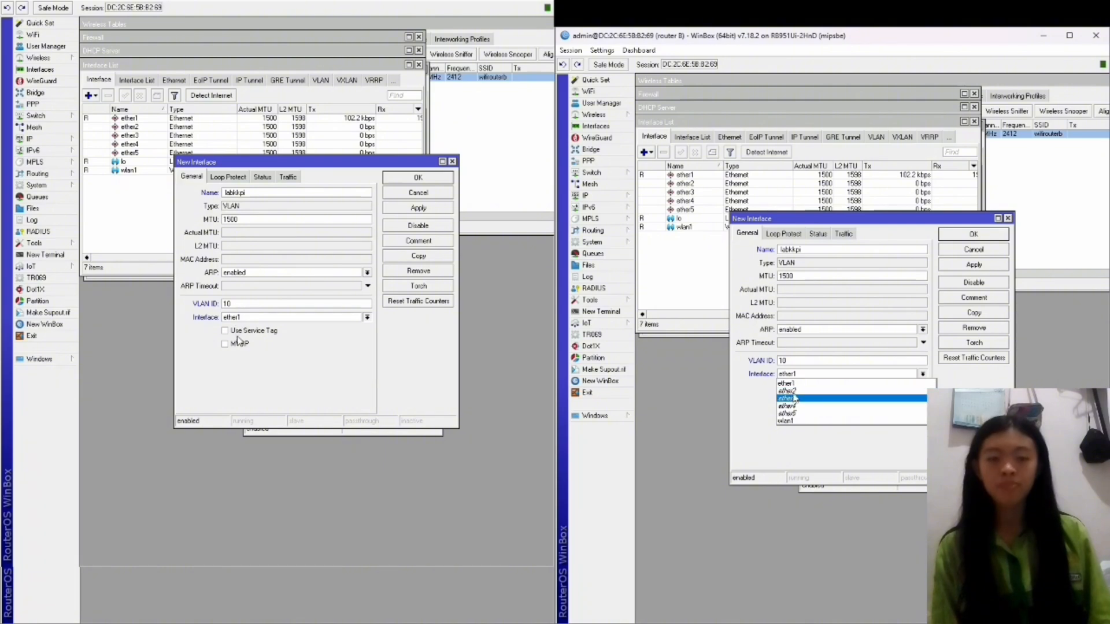
left_click(796, 391)
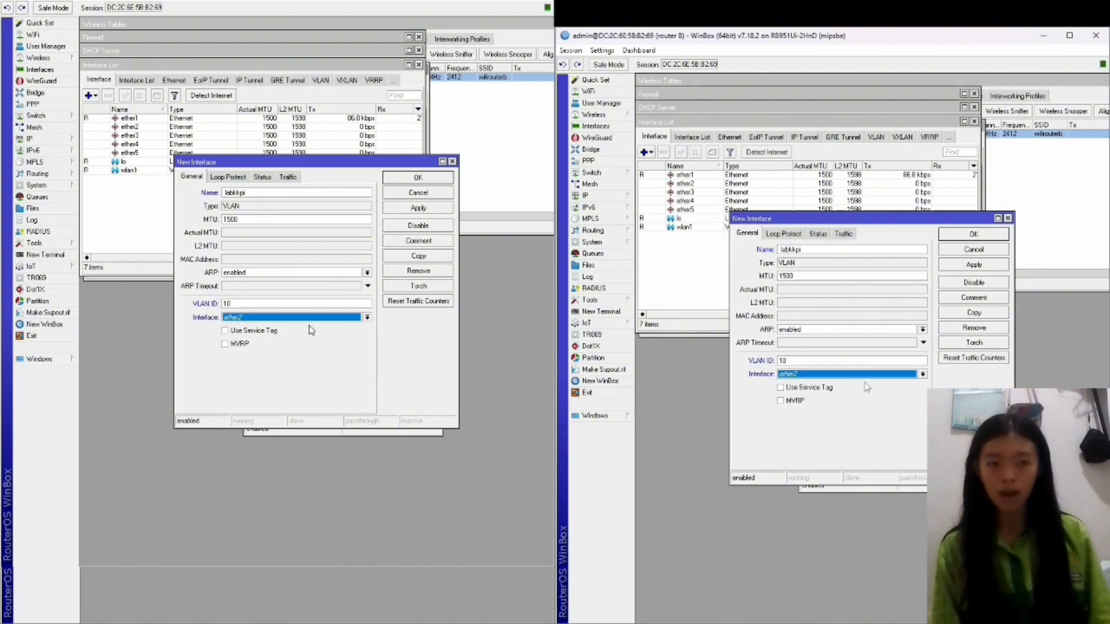
left_click(990, 265)
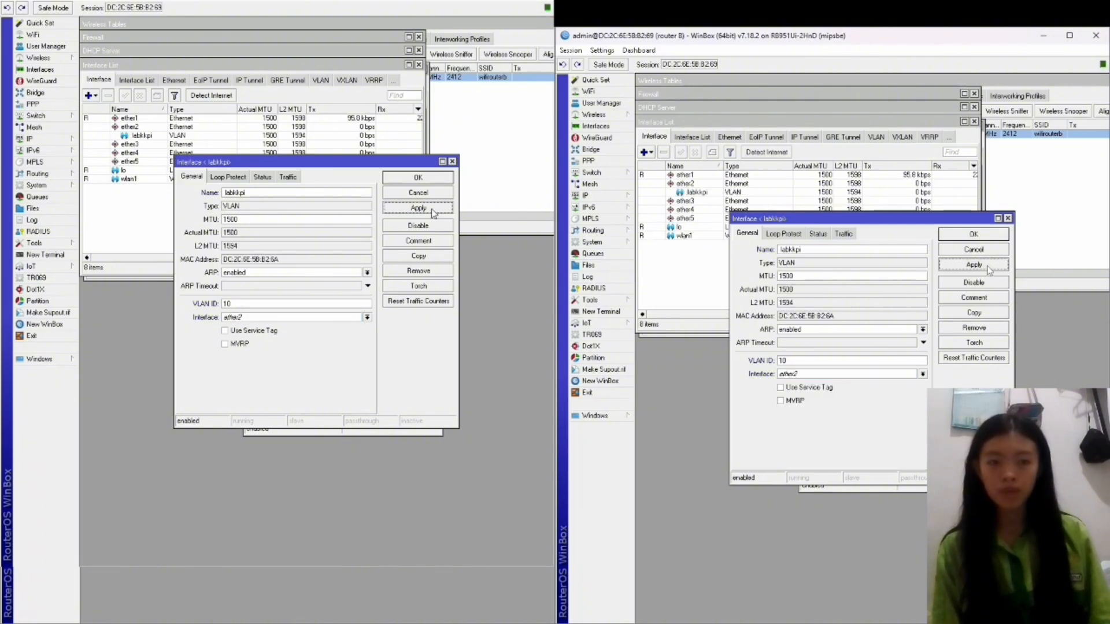
Copy labkkpi there into VLAN rguru with ID 20 on ether2.
left_click(427, 260)
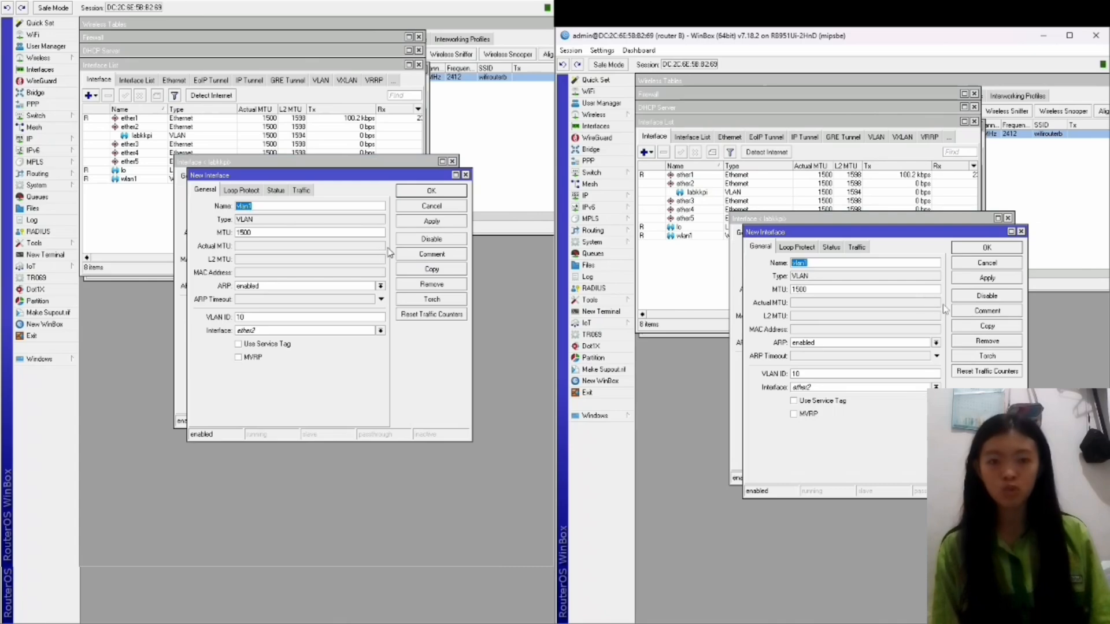
type("rguru")
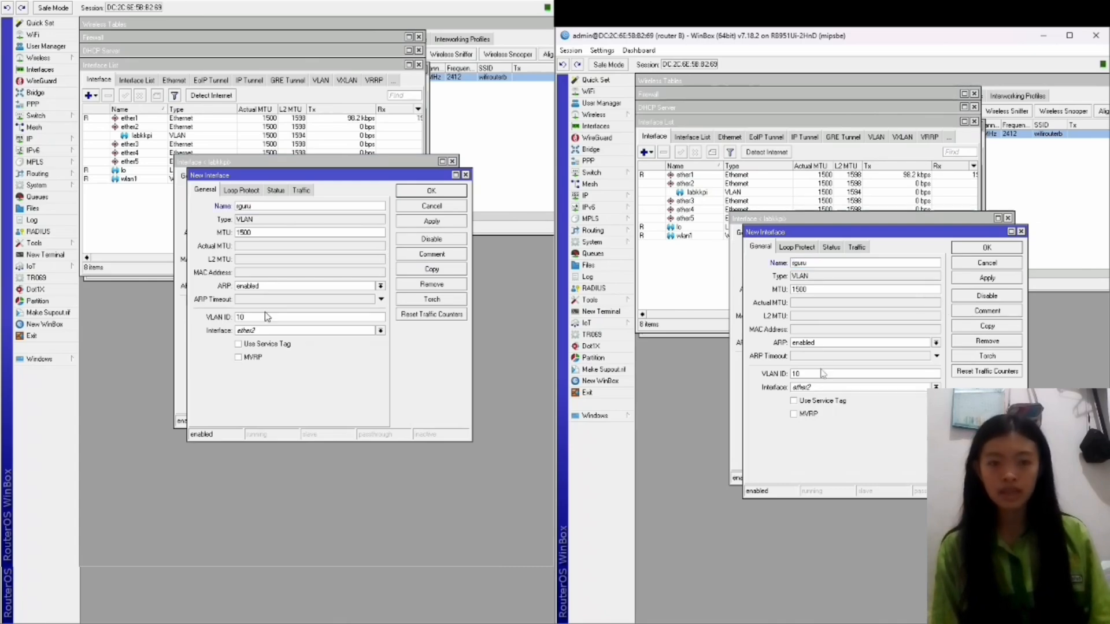
left_click(263, 314)
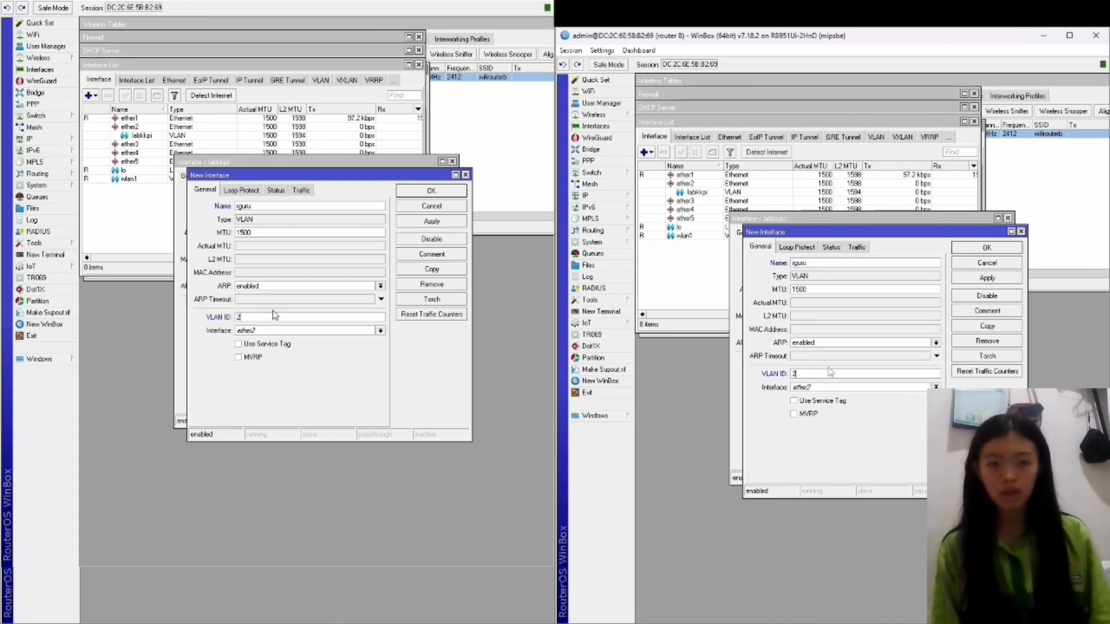
type("2")
left_click(432, 223)
left_click(434, 204)
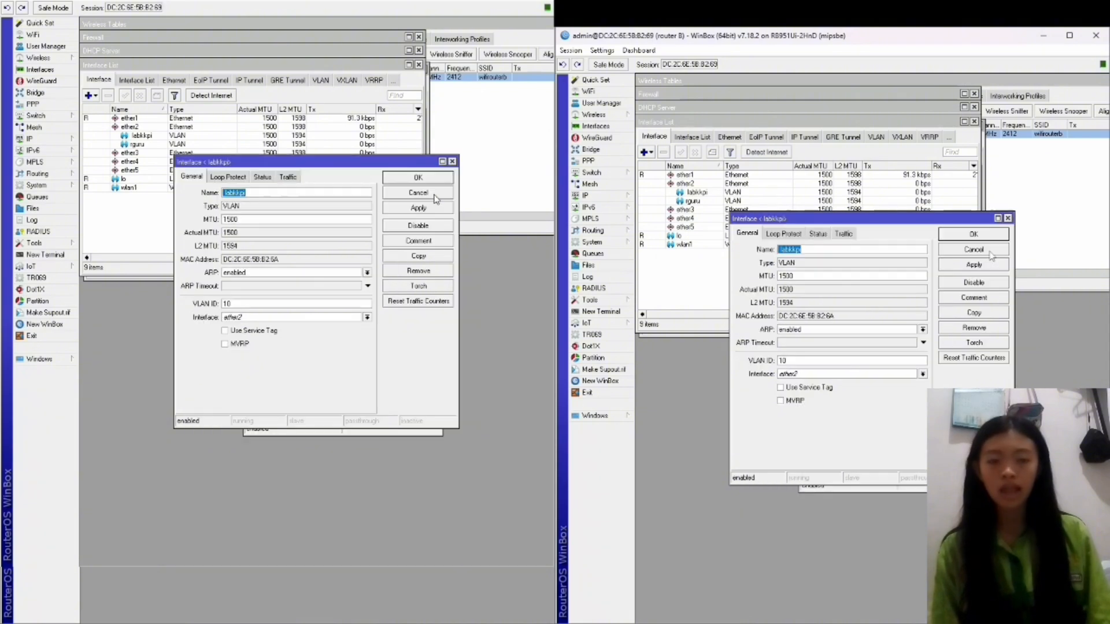
left_click(425, 207)
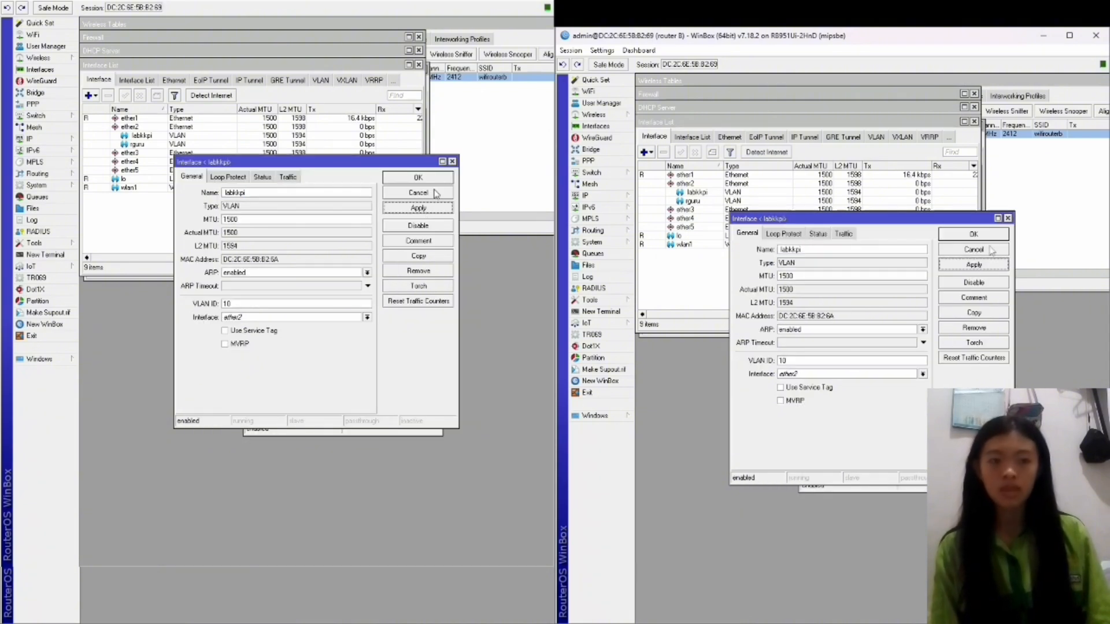
left_click(435, 193)
Add the address 192.168.20.1/30 on the labkkpi interface.
left_click(30, 139)
left_click(110, 161)
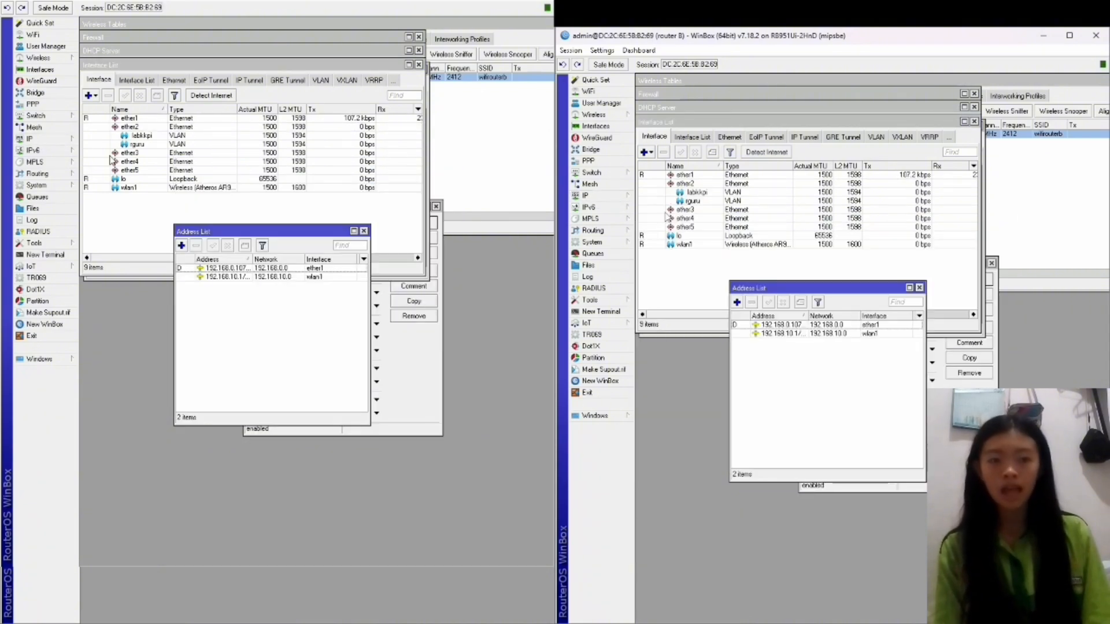
left_click(181, 245)
type("192")
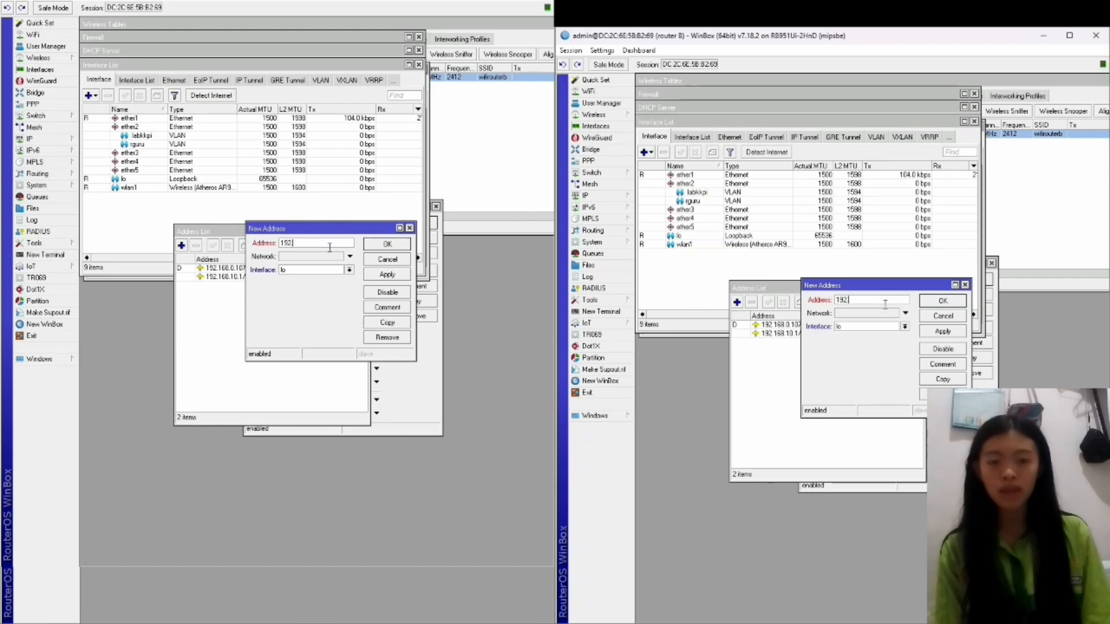
type(".168")
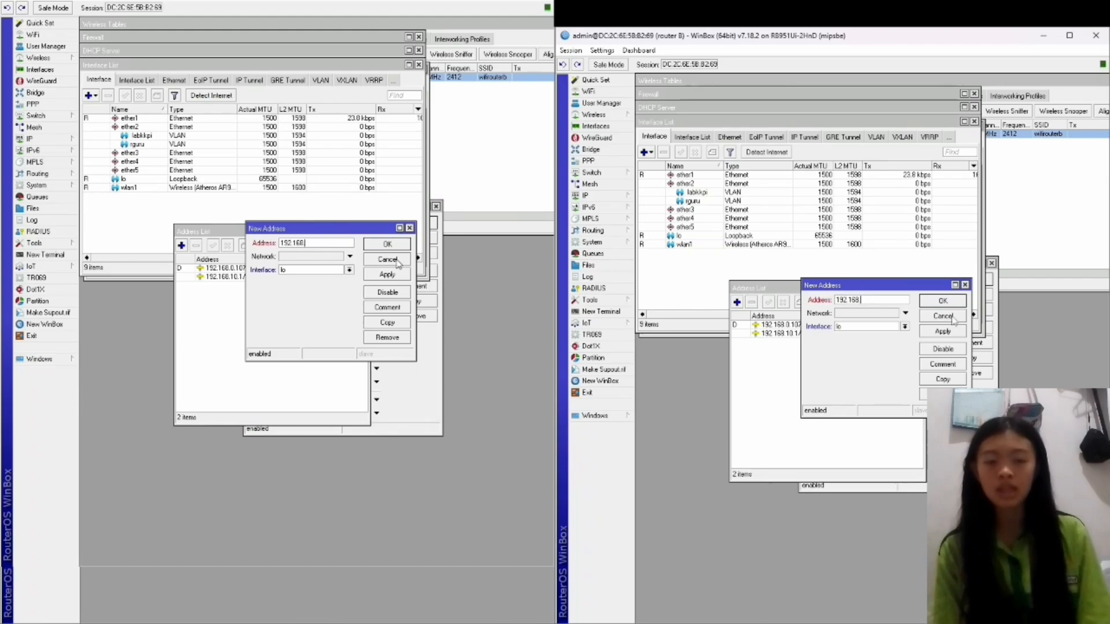
type(".20.1/30")
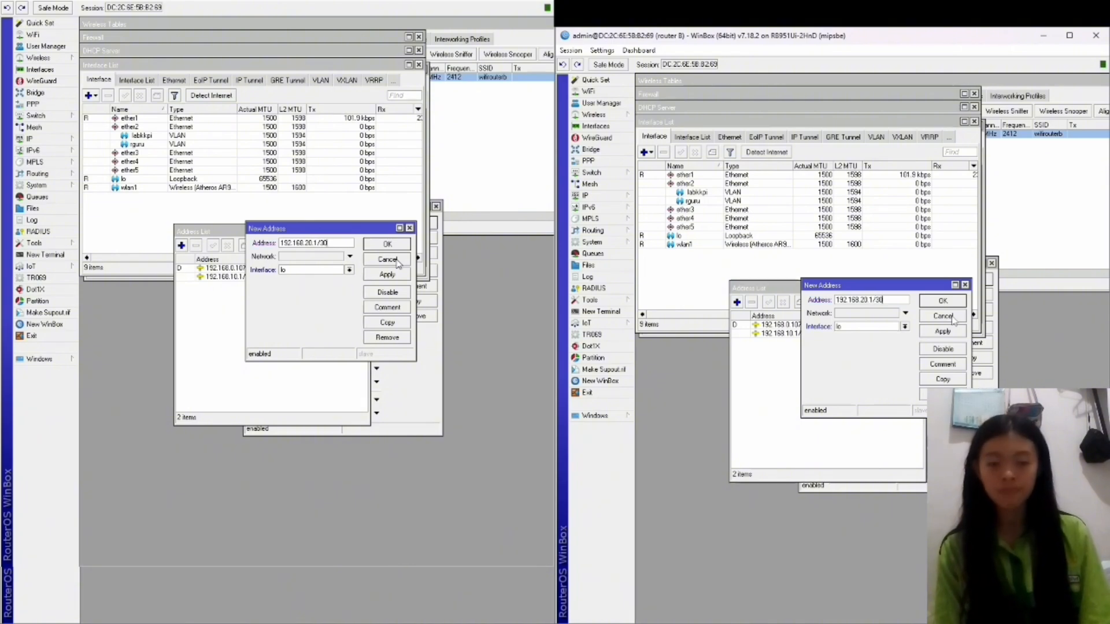
left_click(904, 327)
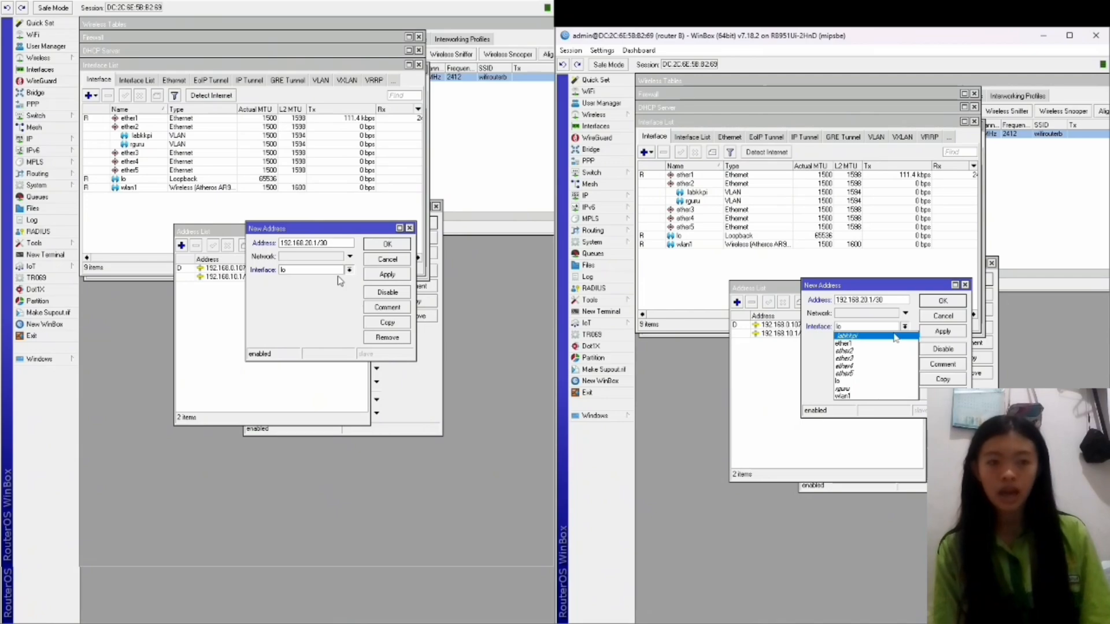
left_click(894, 336)
left_click(941, 332)
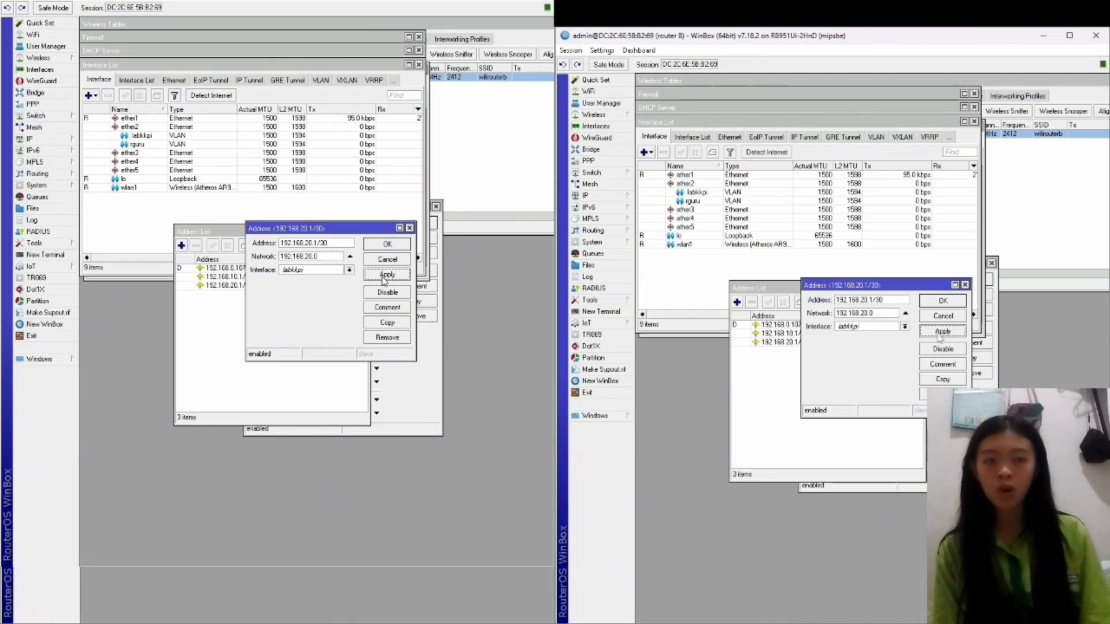
left_click(941, 301)
Add the address 192.168.30.1/28 on the rguru interface.
left_click(737, 303)
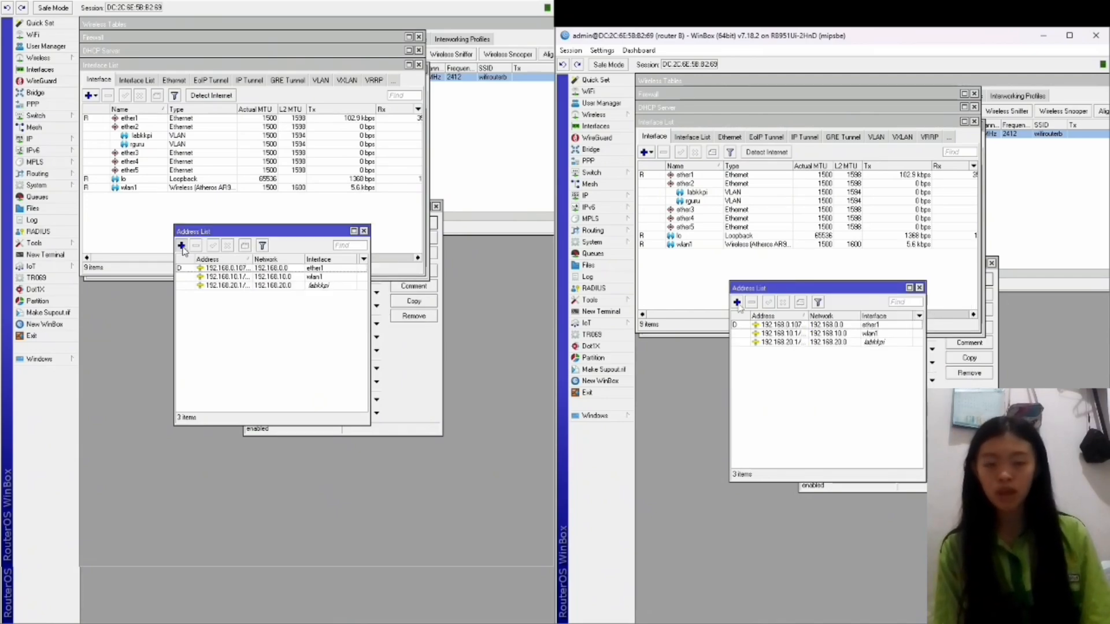
type("192")
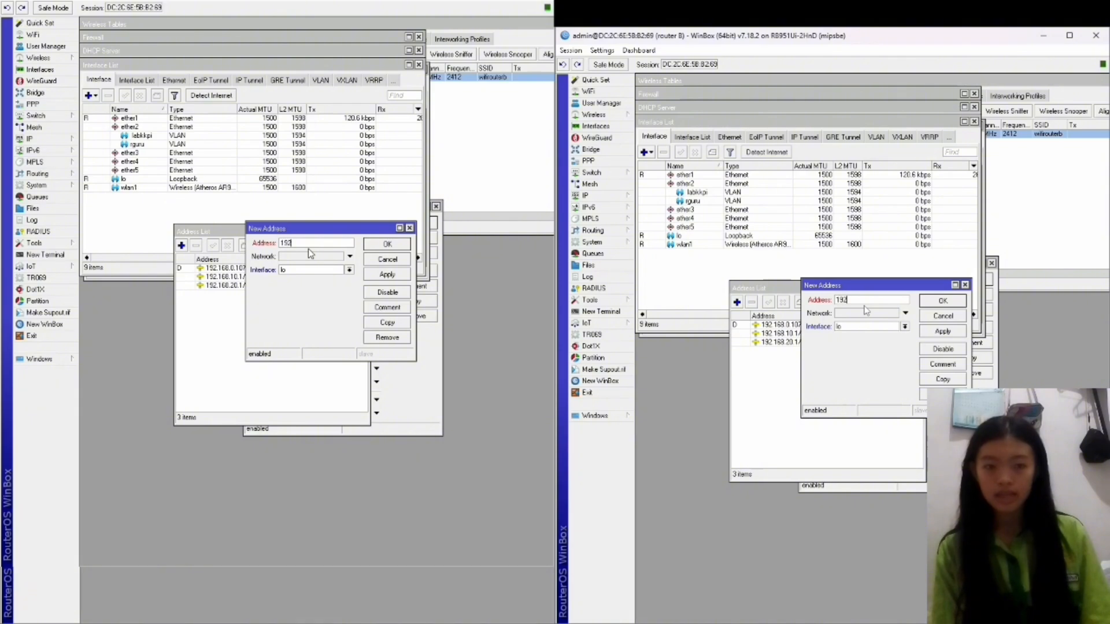
type(".168")
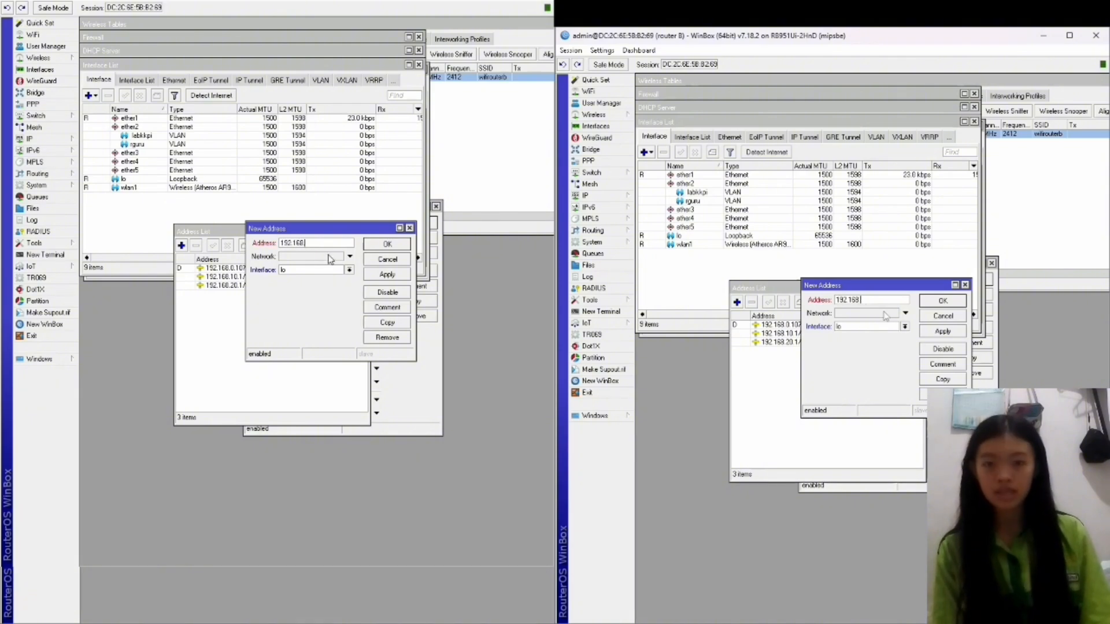
type(".30.1/28")
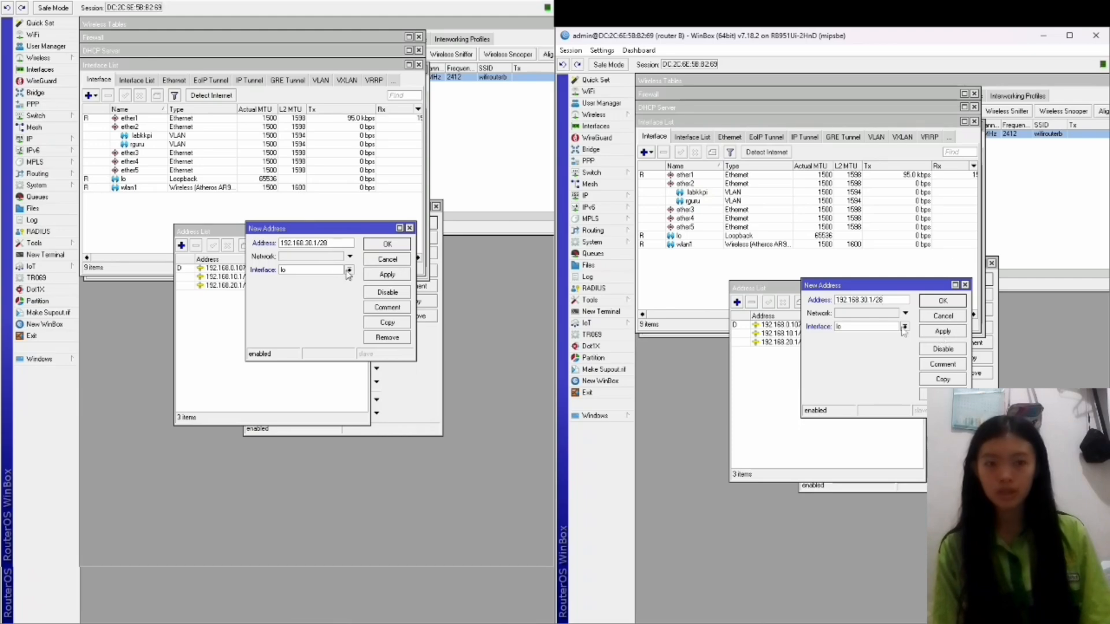
left_click(904, 327)
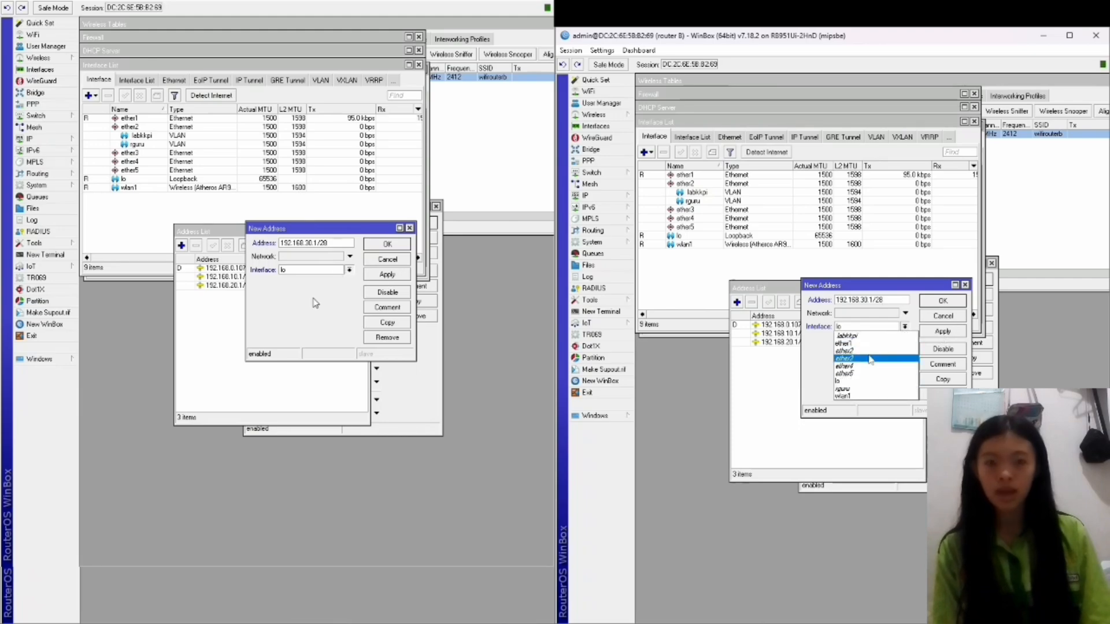
left_click(858, 389)
left_click(942, 331)
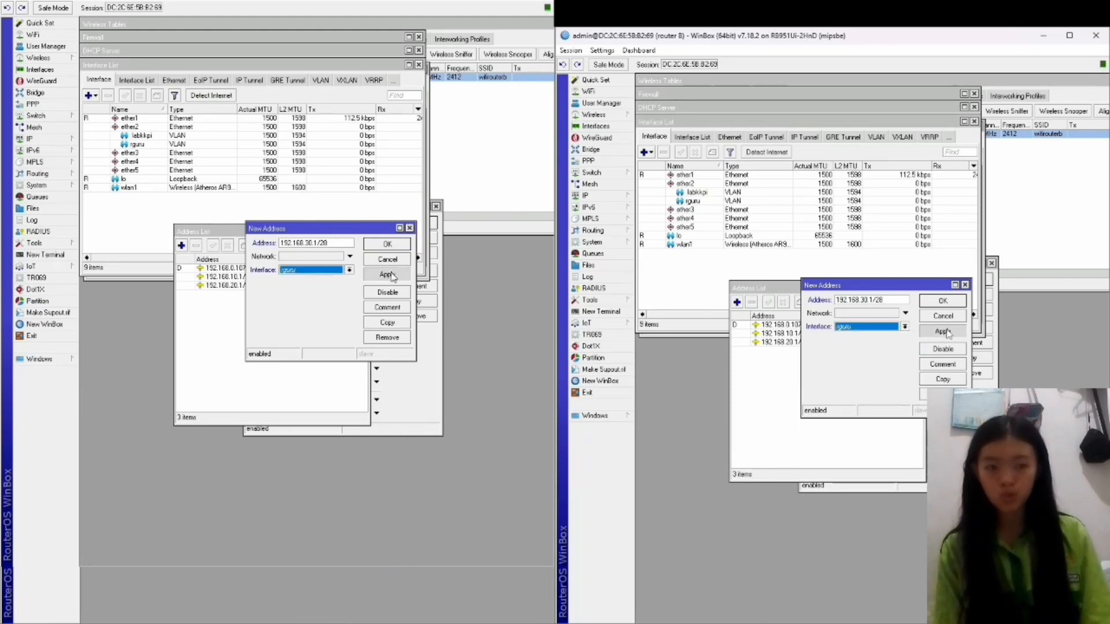
left_click(943, 300)
left_click(609, 199)
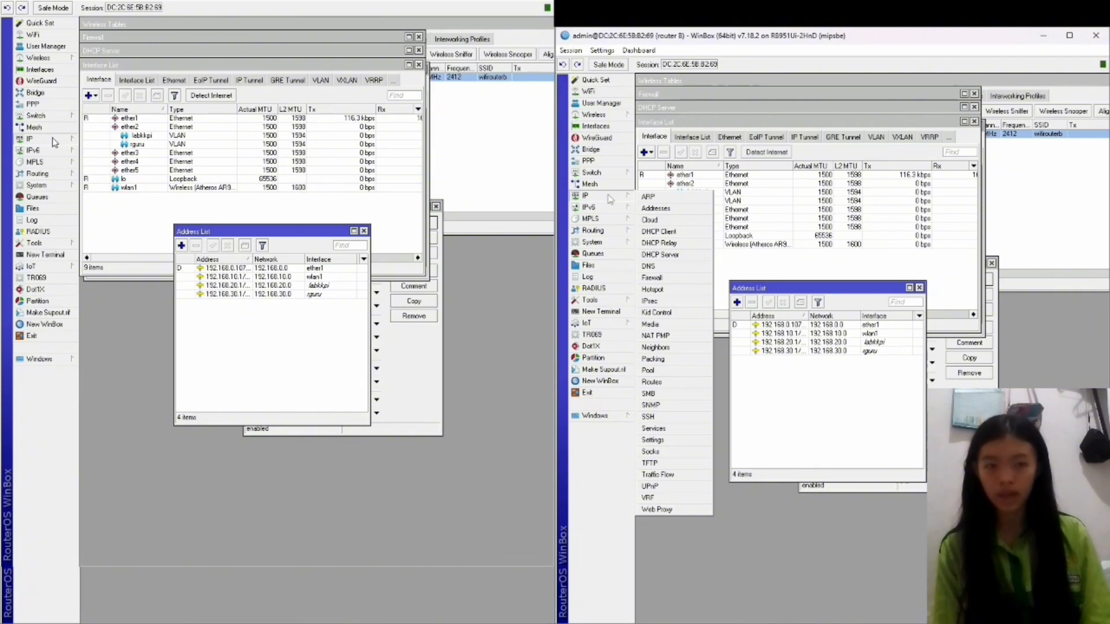
Run DHCP Setup on labkkpi, accepting the suggested settings and a 00:30:00 lease.
left_click(671, 255)
left_click(650, 122)
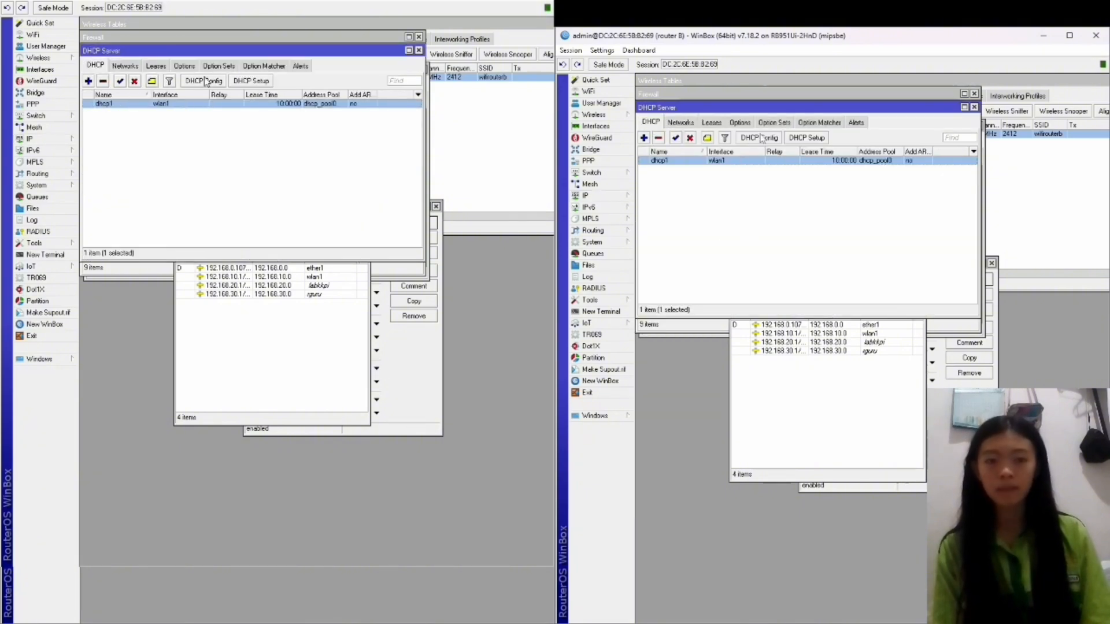
left_click(807, 138)
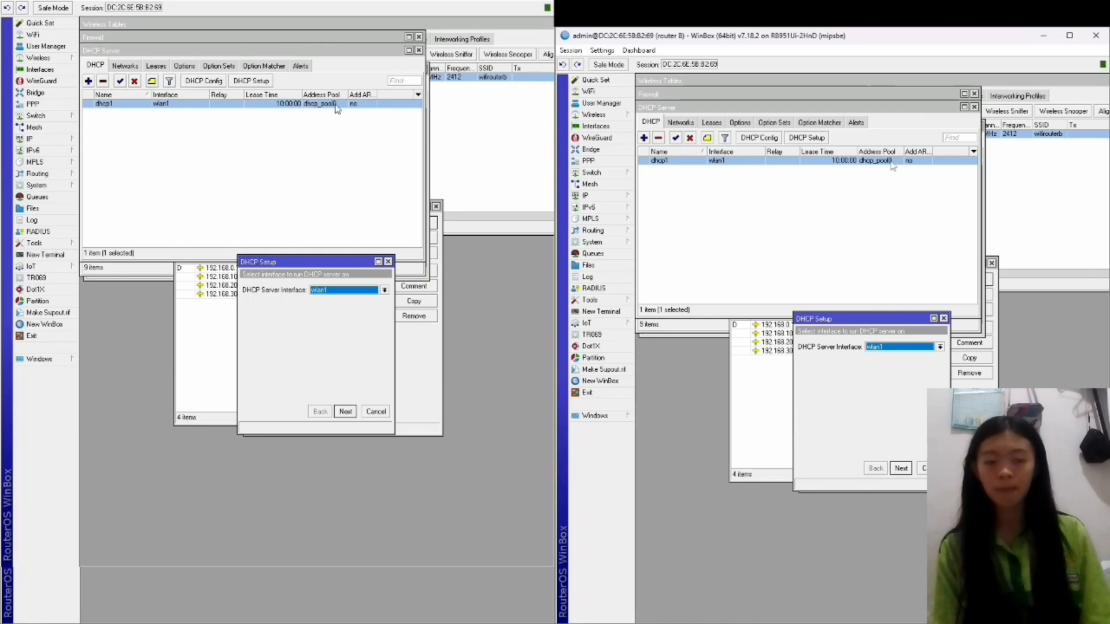
left_click(940, 347)
left_click(893, 357)
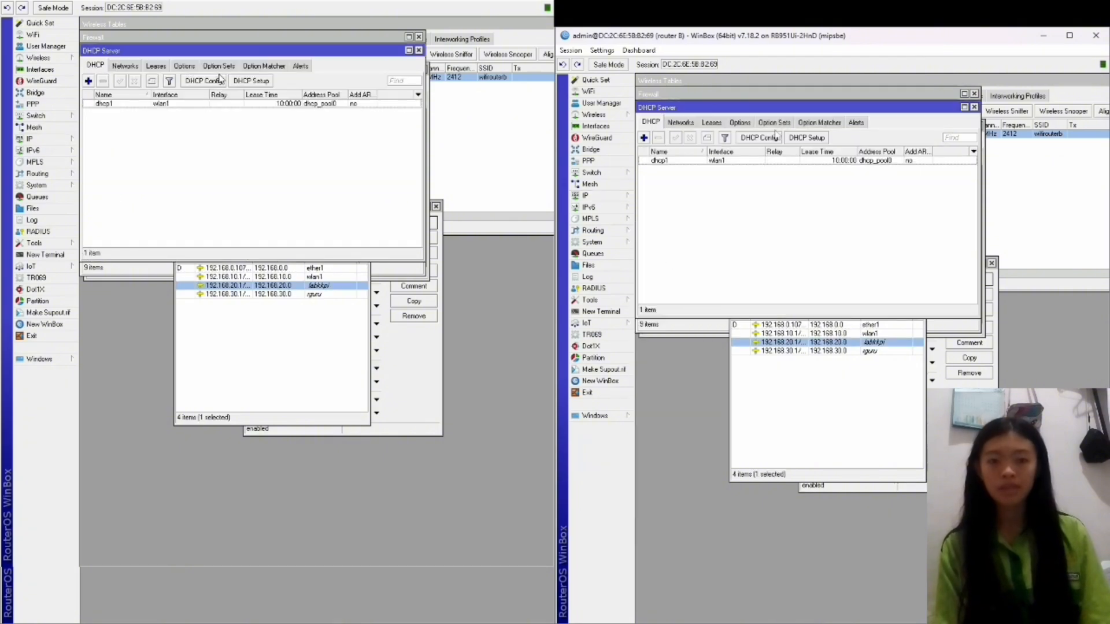
left_click(806, 138)
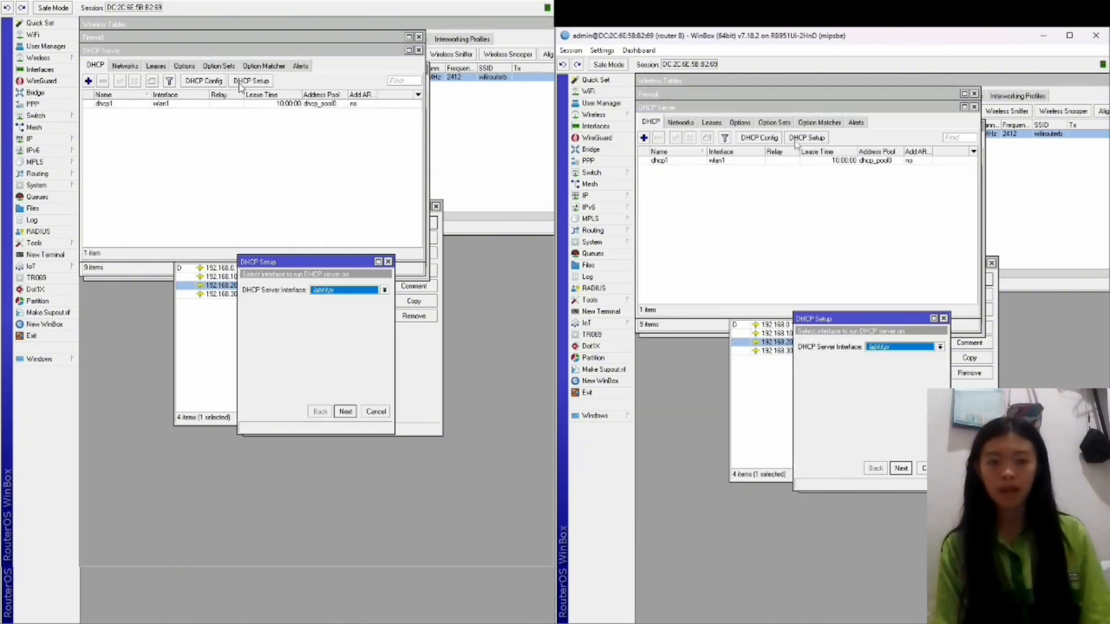
left_click(901, 468)
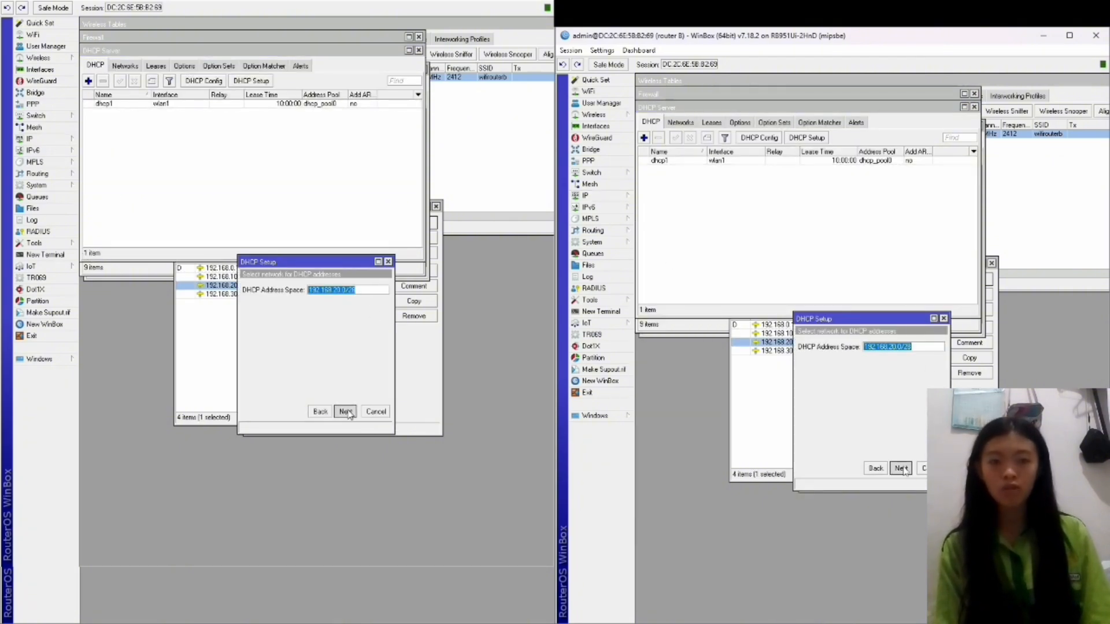
left_click(901, 468)
left_click(901, 468)
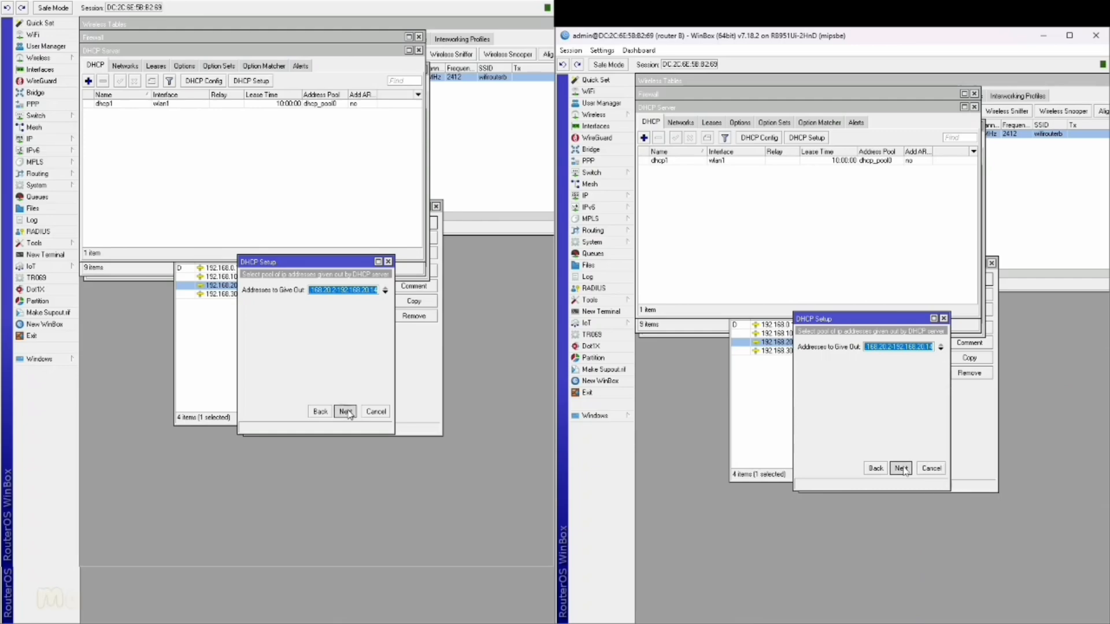
left_click(901, 469)
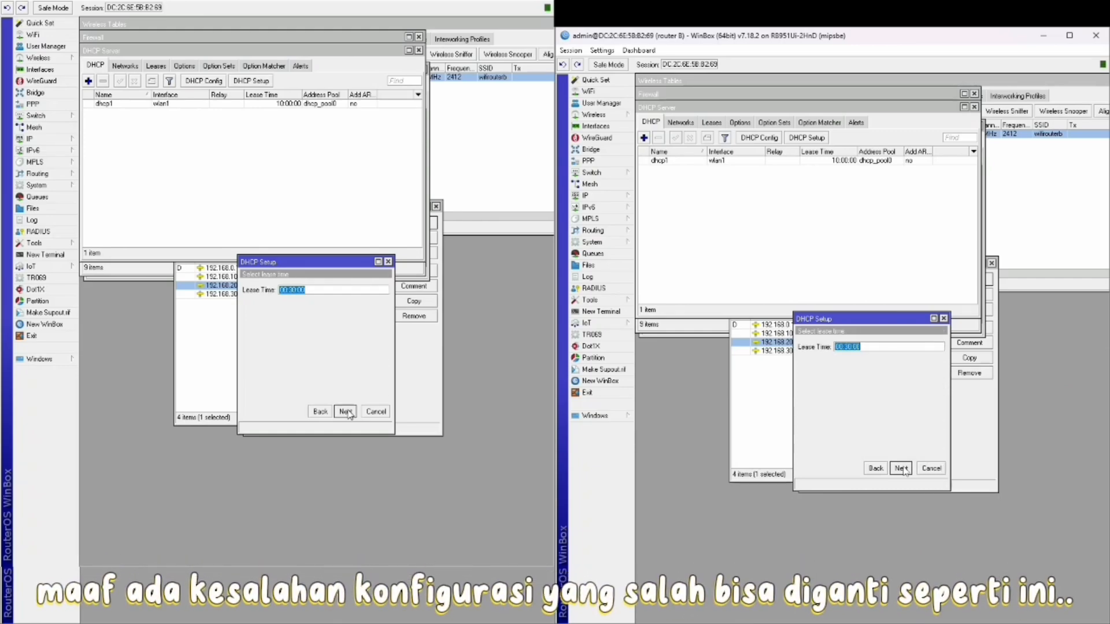
left_click(901, 468)
left_click(873, 347)
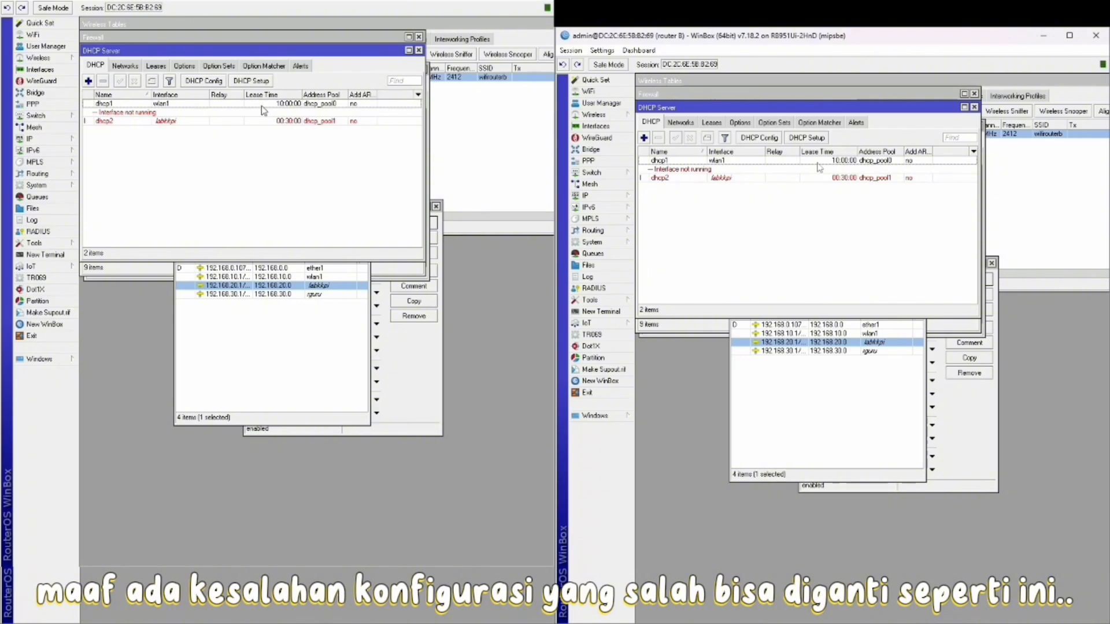
Run DHCP Setup on rguru with the 192.168.30.0/28 space and a 00:30:00 lease.
left_click(821, 138)
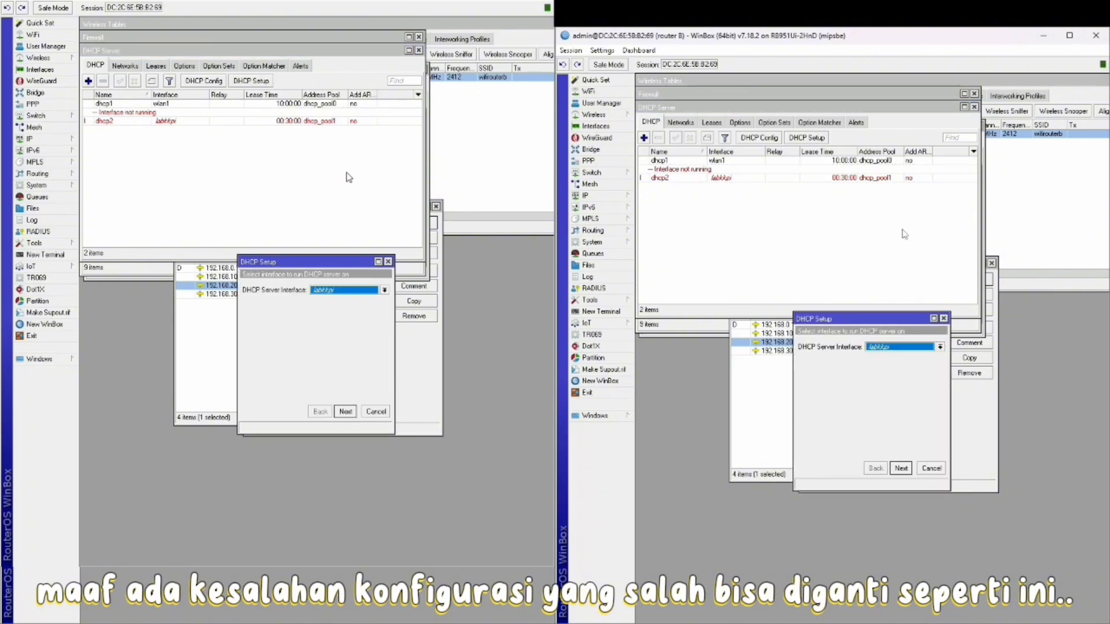
left_click(896, 347)
left_click(903, 406)
left_click(900, 468)
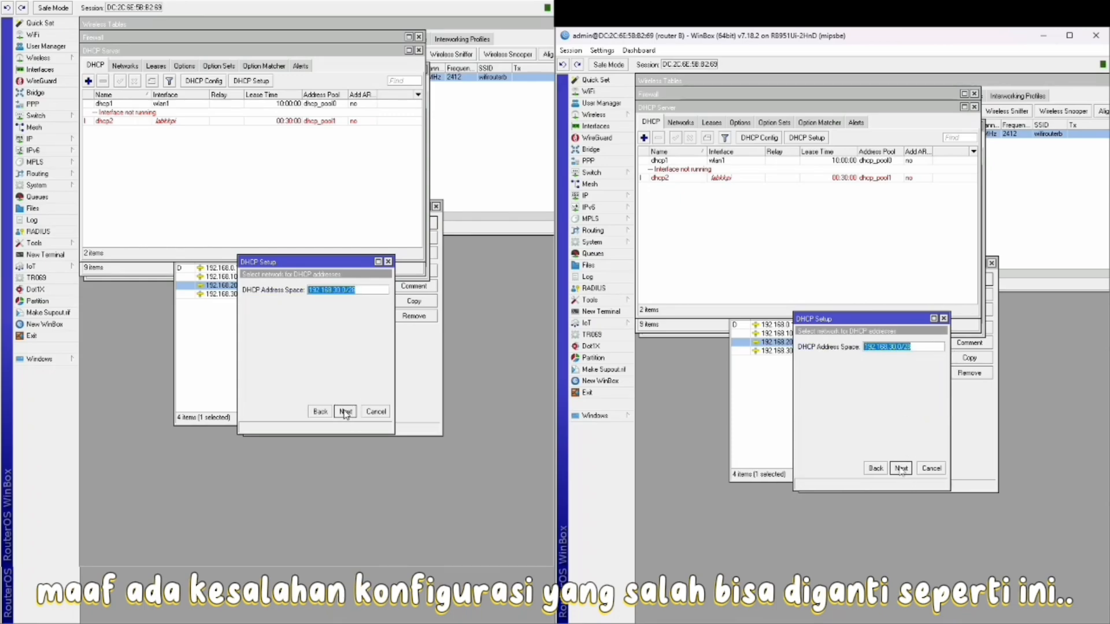
left_click(900, 469)
left_click(901, 469)
left_click(901, 469)
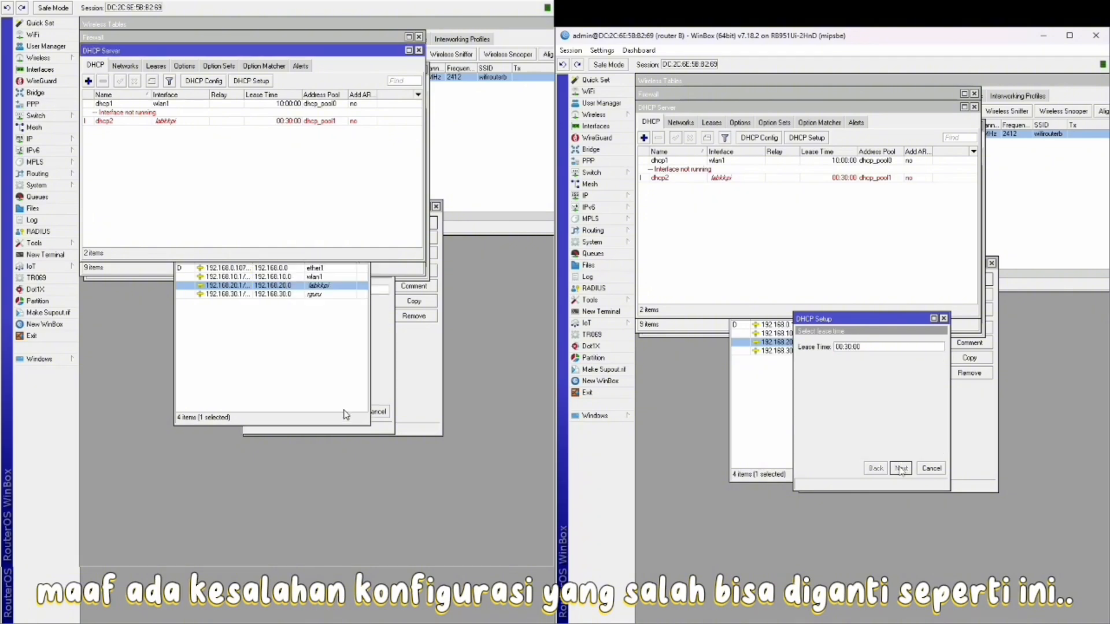
left_click(900, 469)
left_click(871, 348)
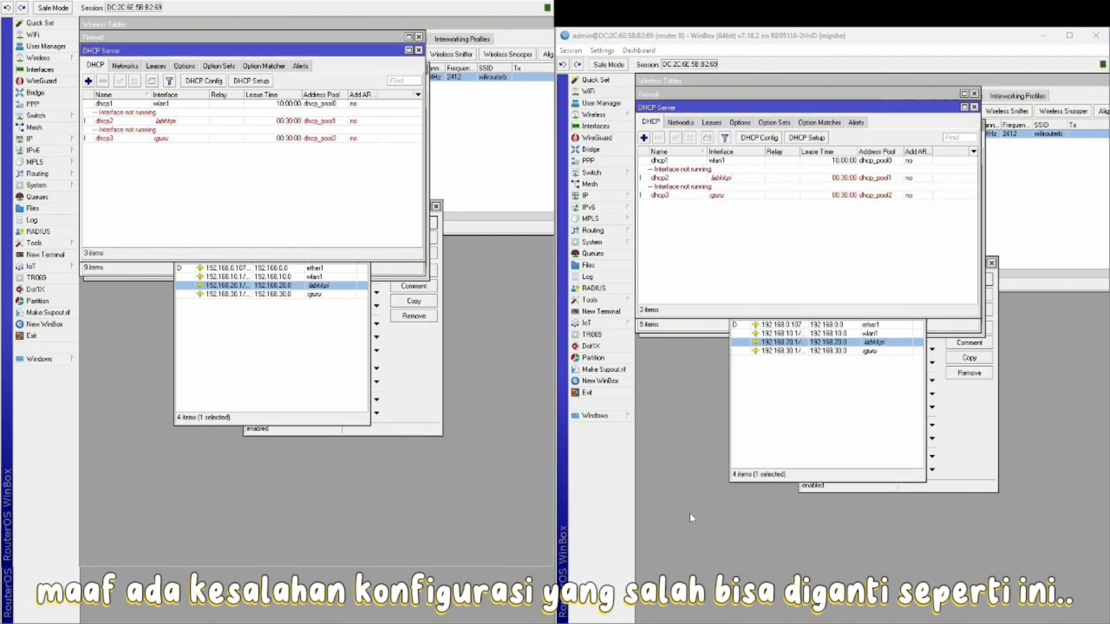
left_click(601, 195)
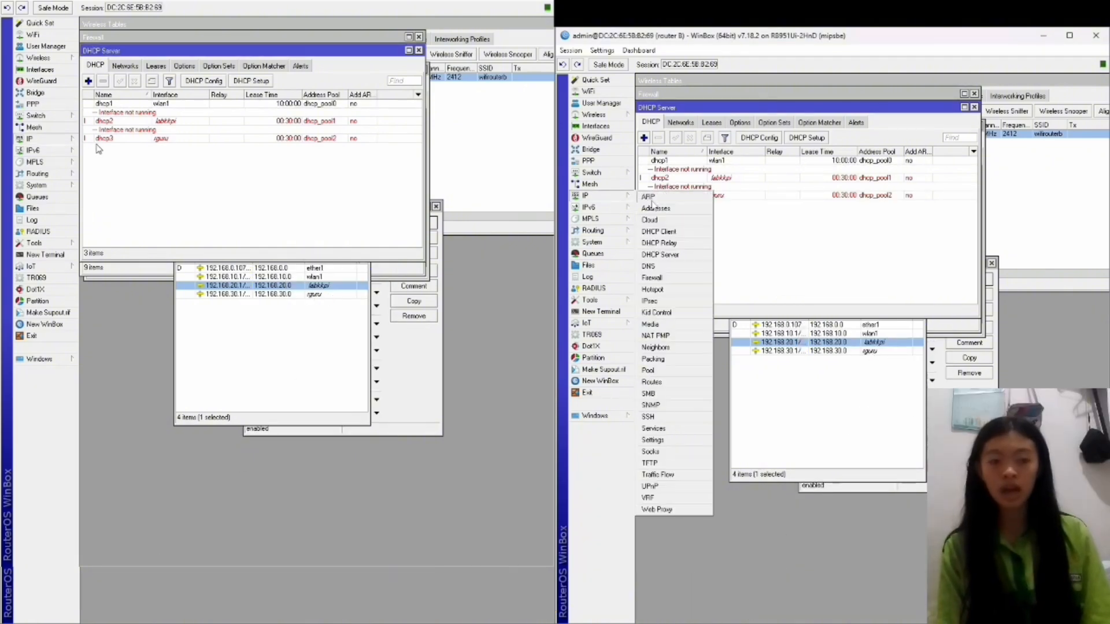
left_click(651, 383)
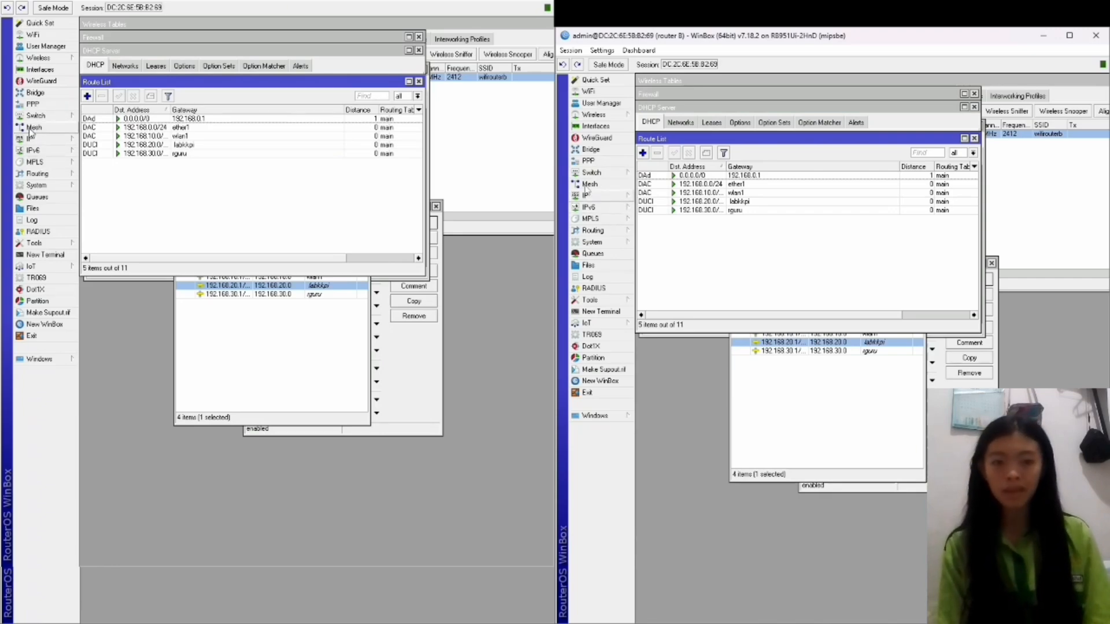
In ospf-instance-1, turn on ospf route redistribution and set the Originate Default option.
left_click(614, 233)
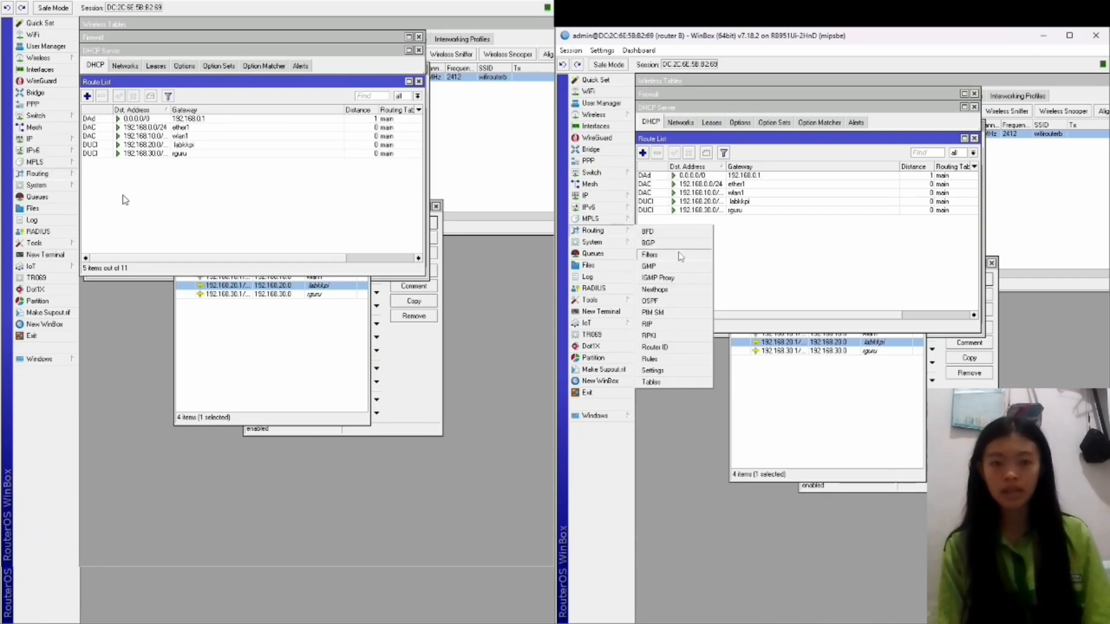
left_click(662, 304)
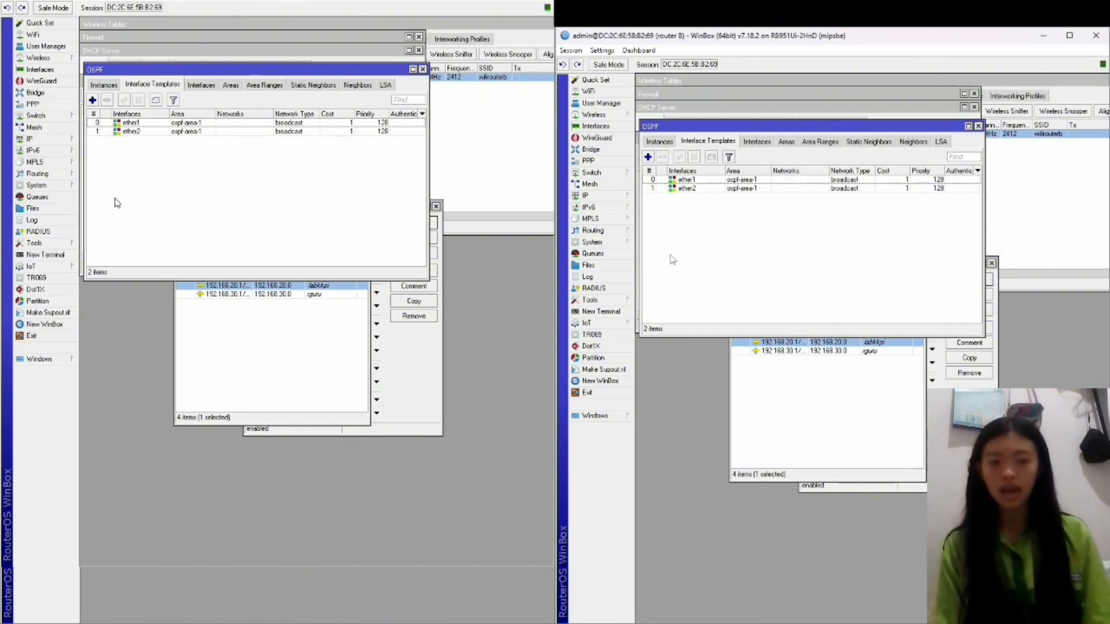
left_click(104, 85)
double_click(200, 124)
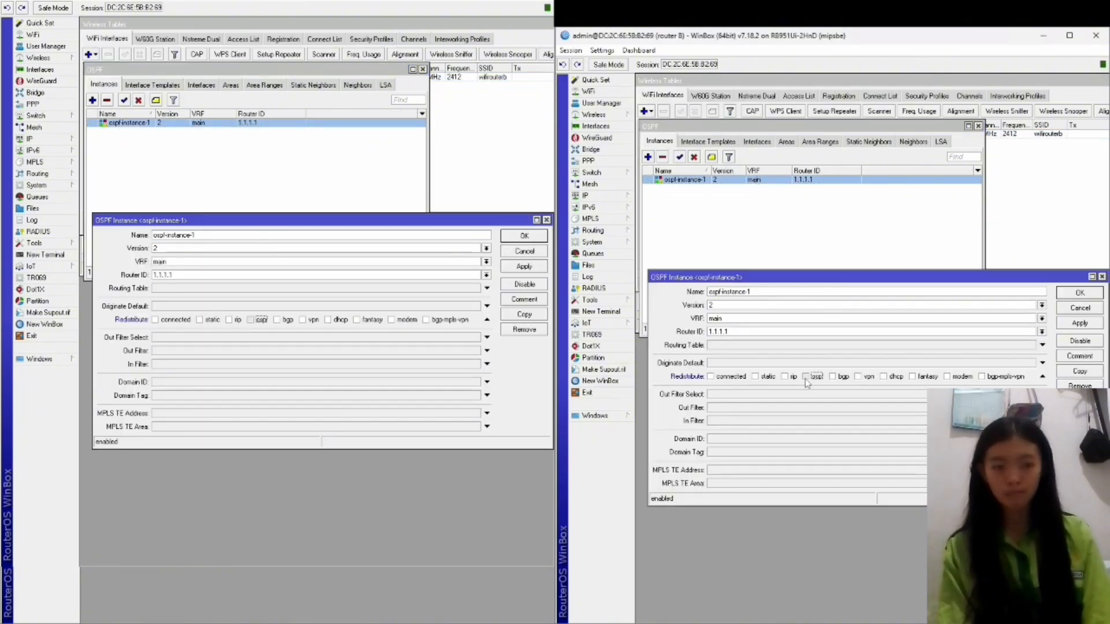
left_click(806, 376)
left_click(720, 363)
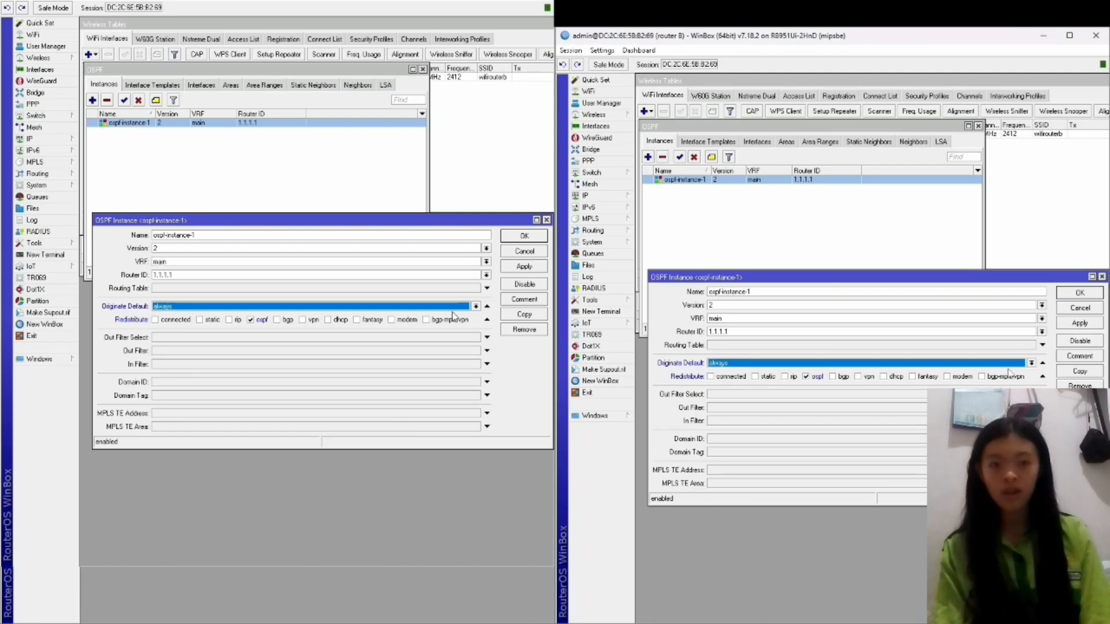
left_click(1031, 363)
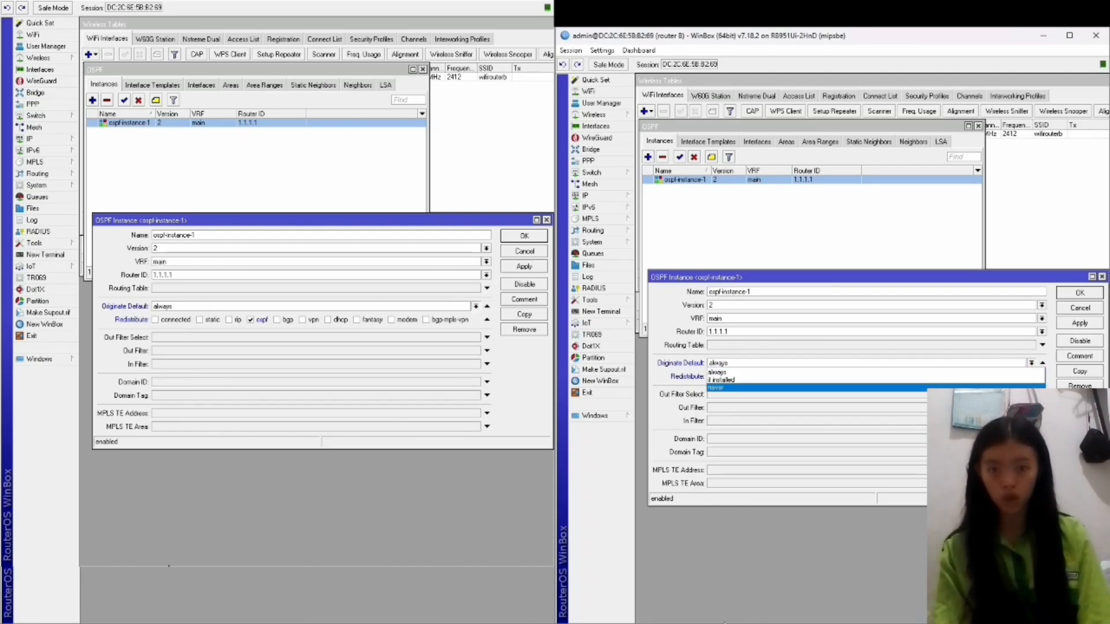
left_click(1023, 387)
left_click(1079, 293)
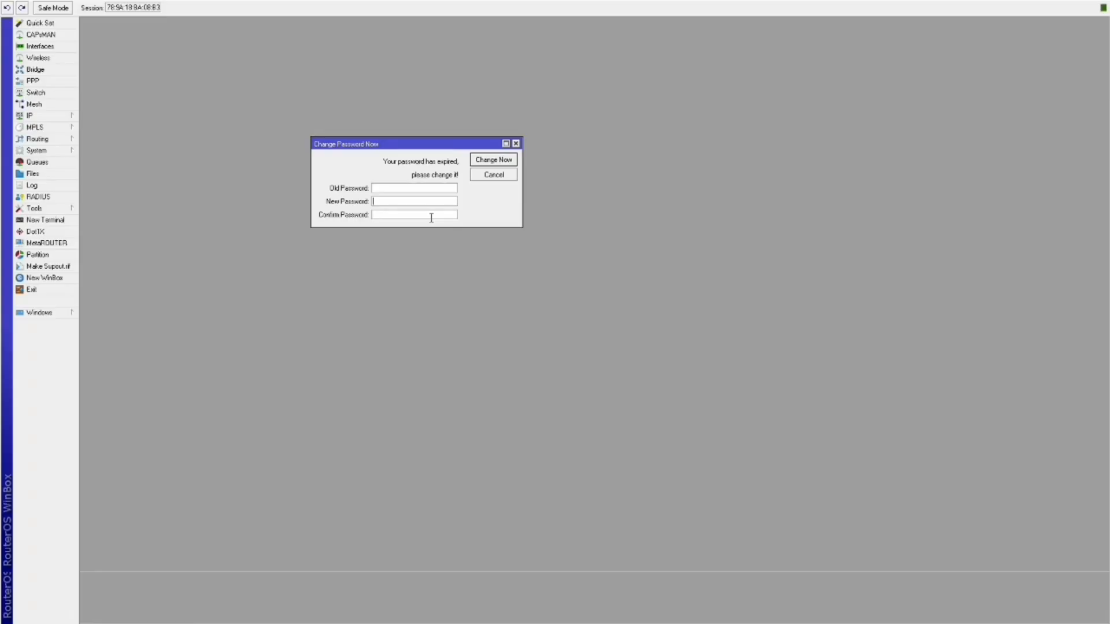
Replace the expired login password with a new one and set the identity to 'Router A'.
type("*****")
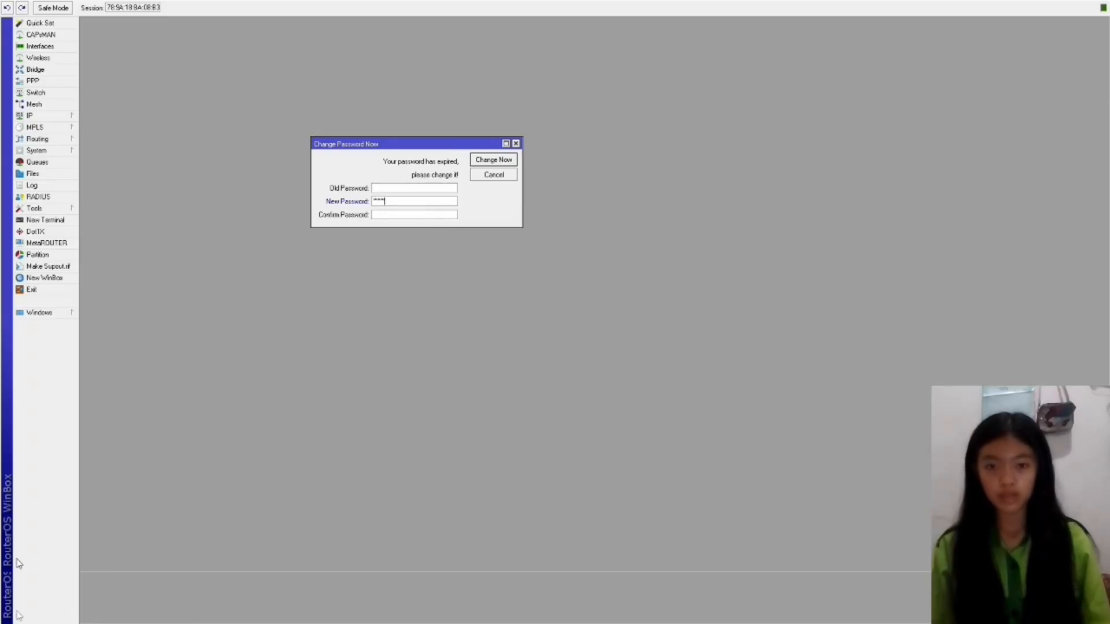
type("*")
key("Tab")
type("***")
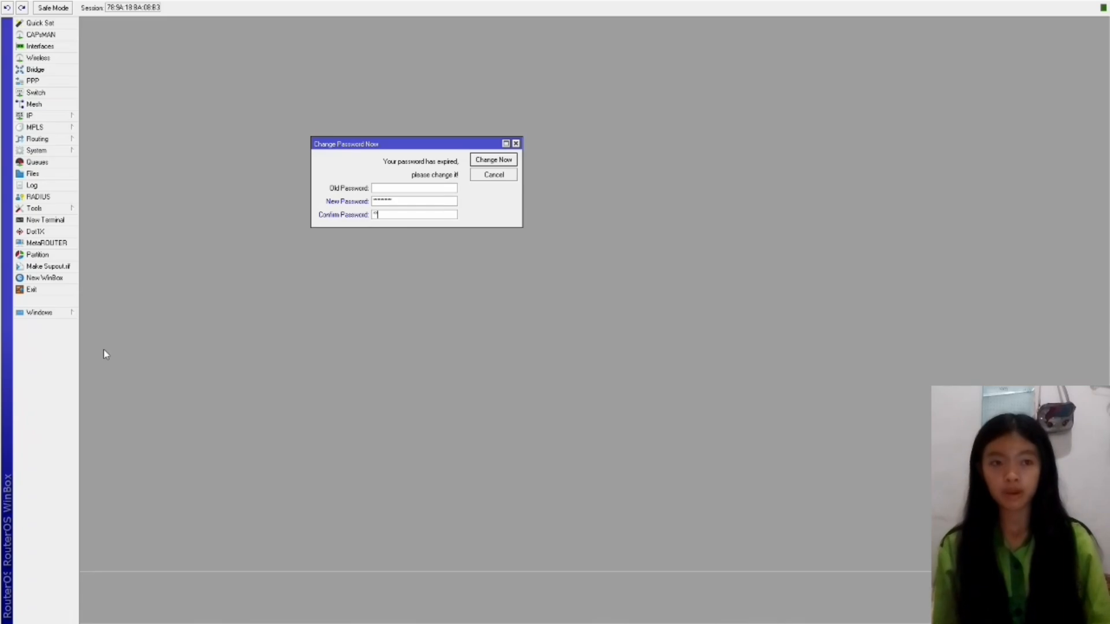
left_click(493, 160)
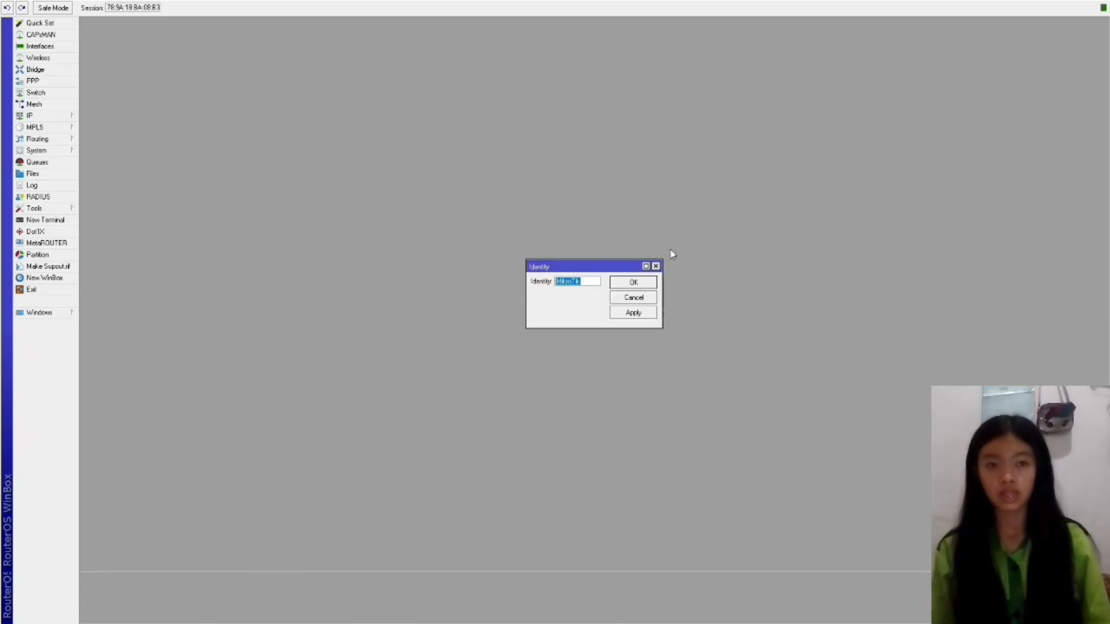
type("Router A")
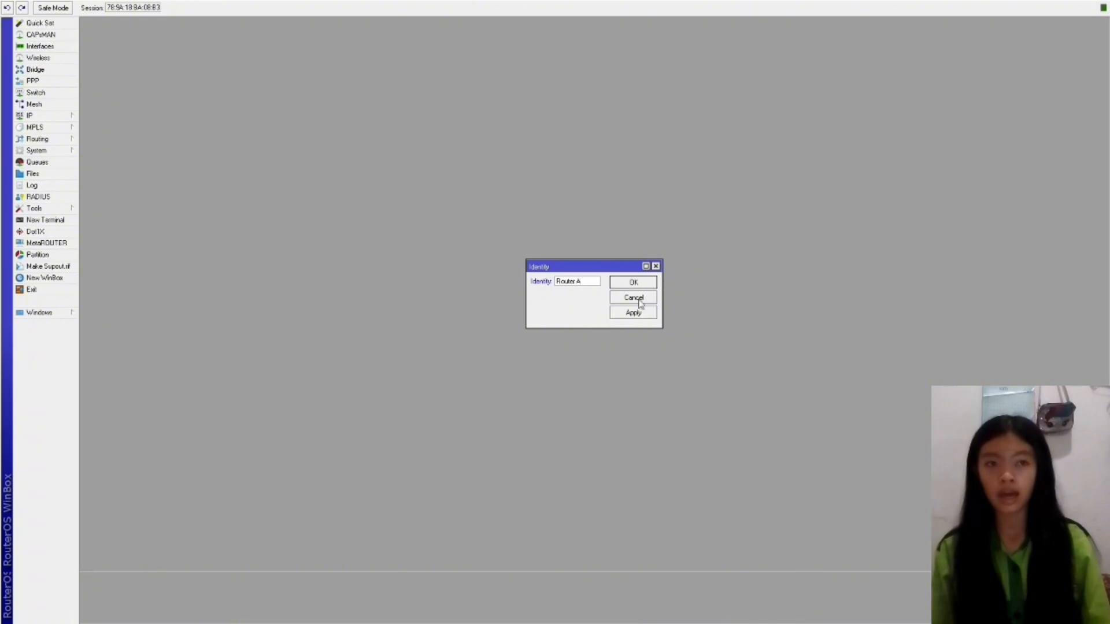
left_click(633, 284)
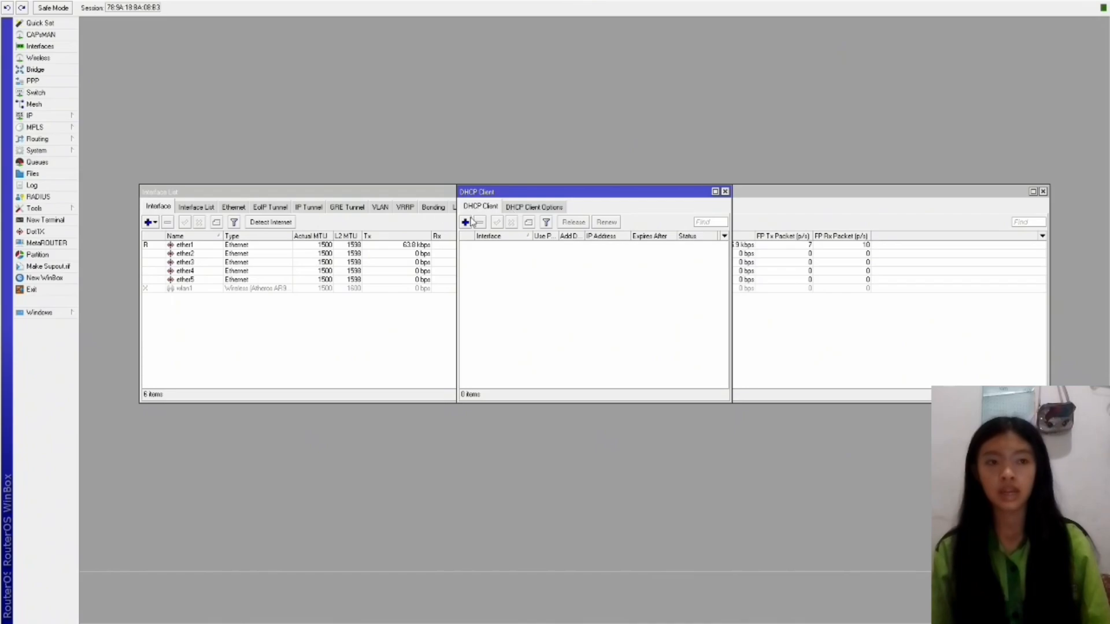
Add a DHCP client on ether1 with Add Default Route set to no.
left_click(465, 222)
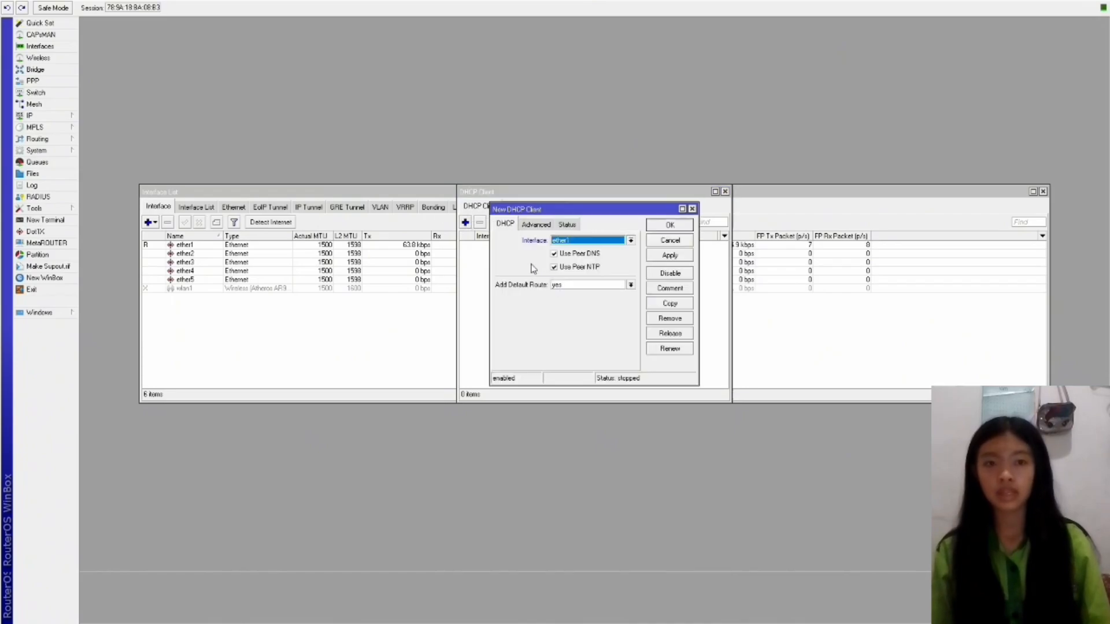
left_click(630, 285)
left_click(600, 293)
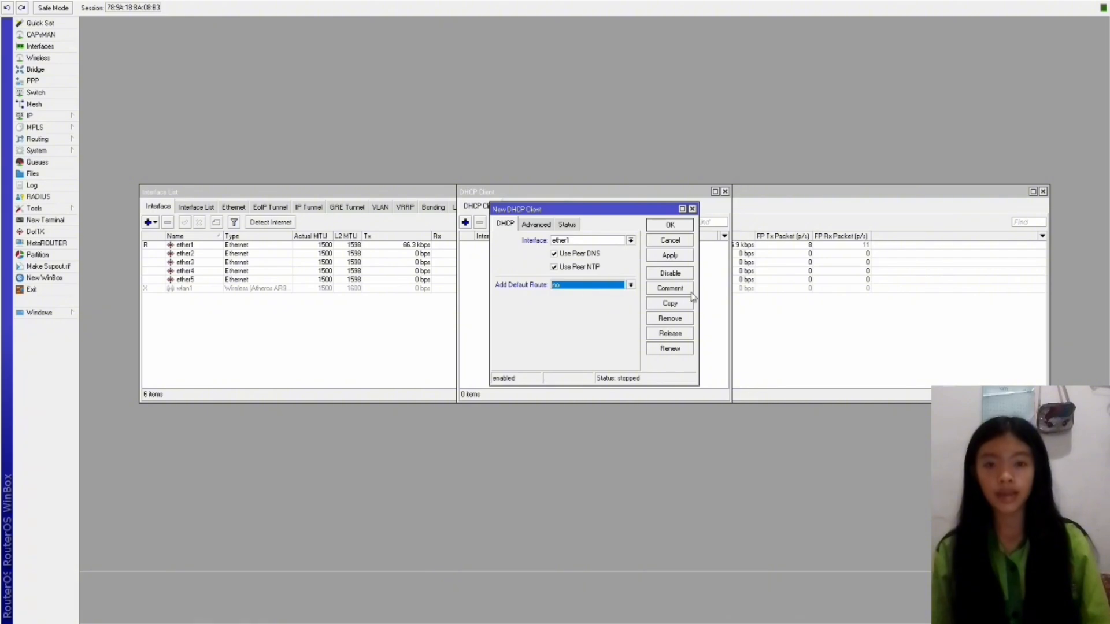
left_click(670, 255)
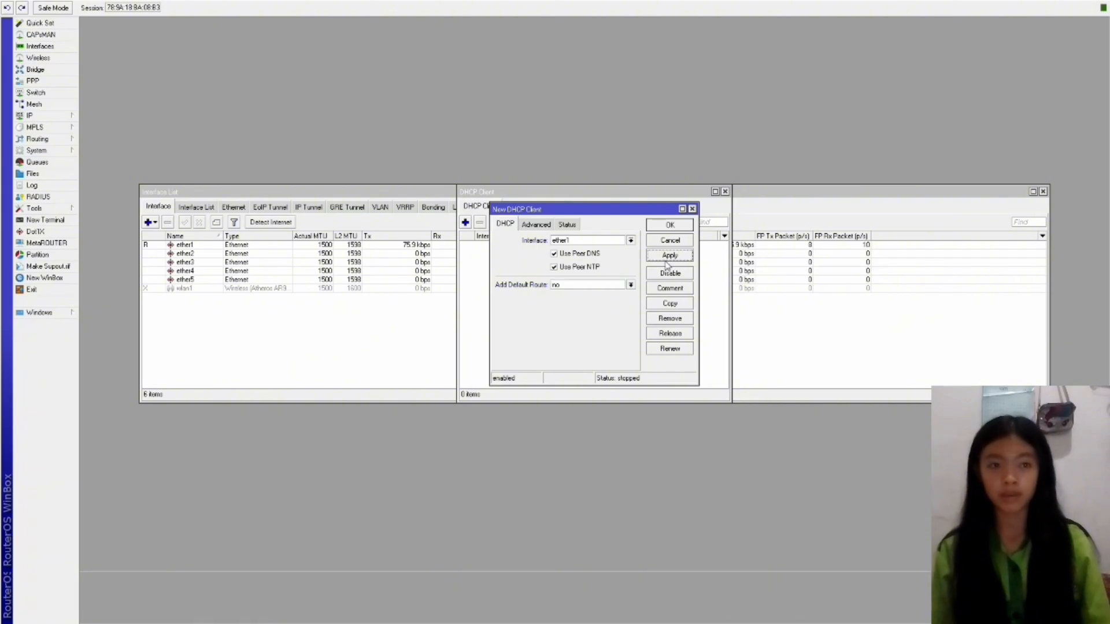
left_click(668, 225)
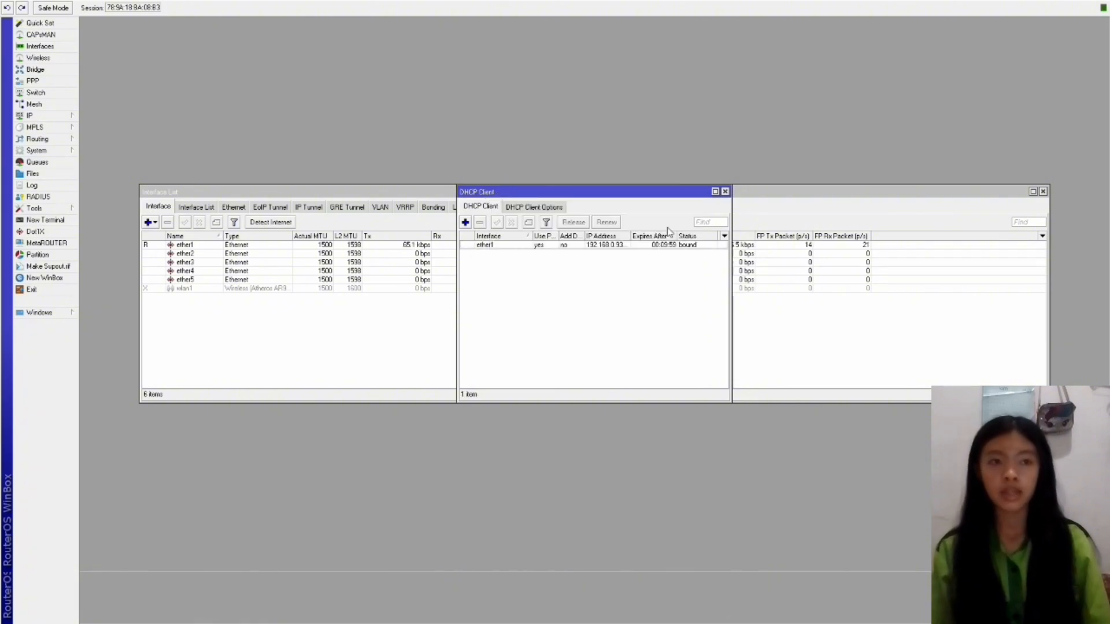
Assign the address 192.168.1.1/30 to wlan1.
left_click(54, 116)
left_click(95, 139)
left_click(505, 215)
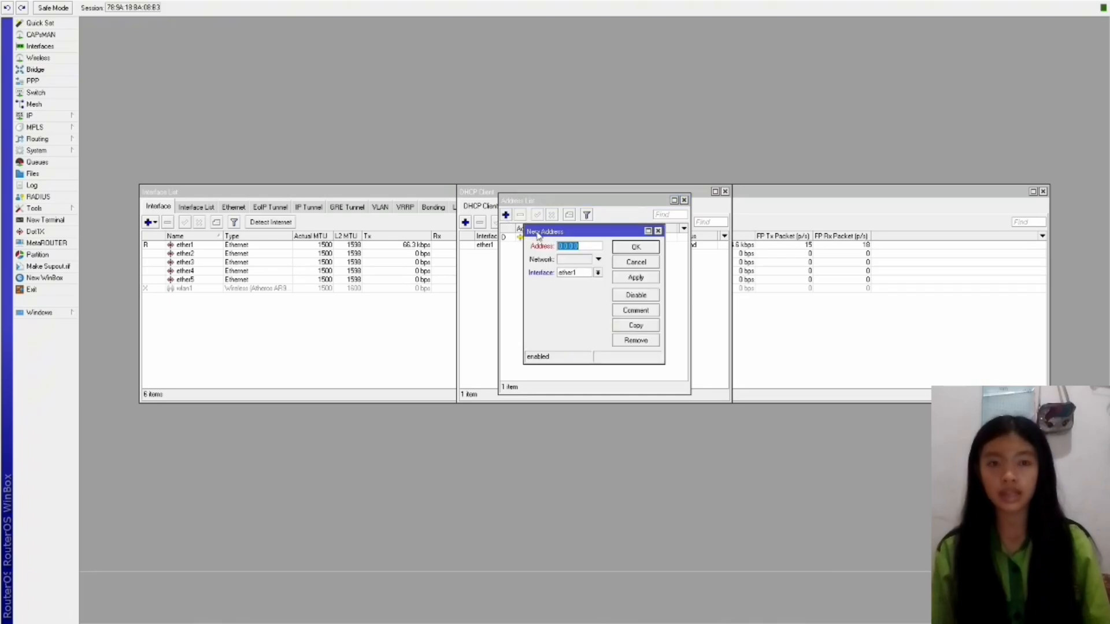
type("192.168.1.1")
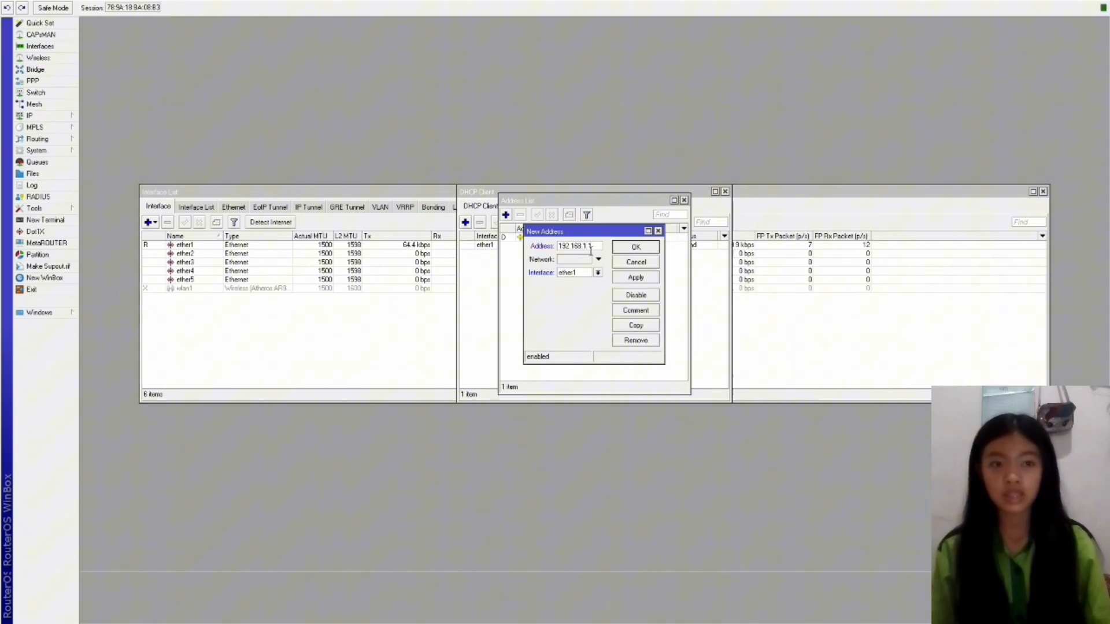
type("/30")
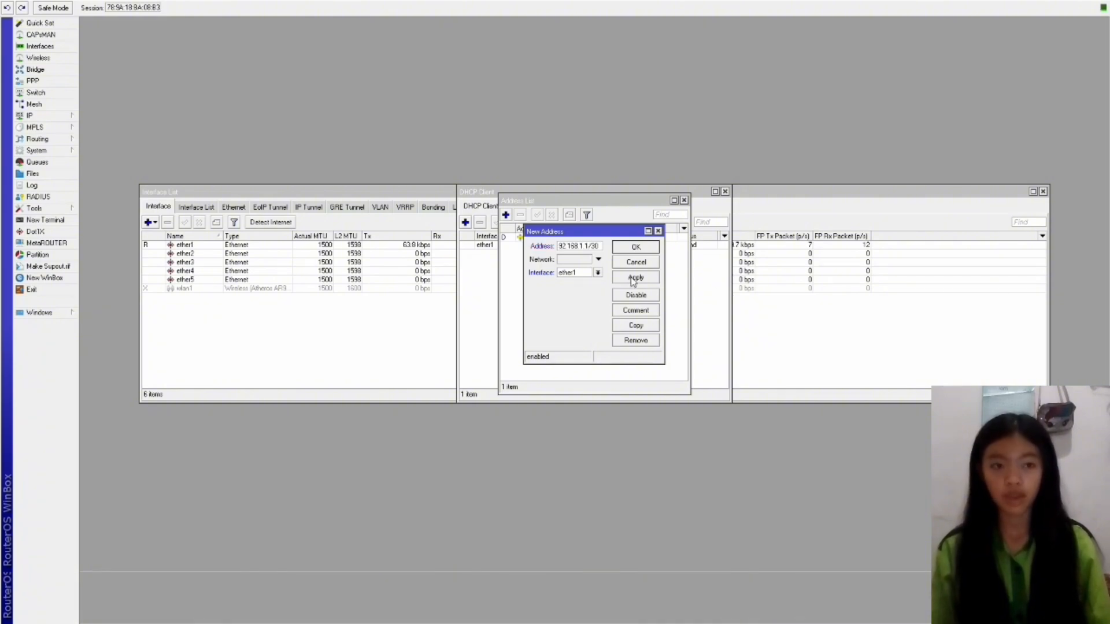
left_click(636, 278)
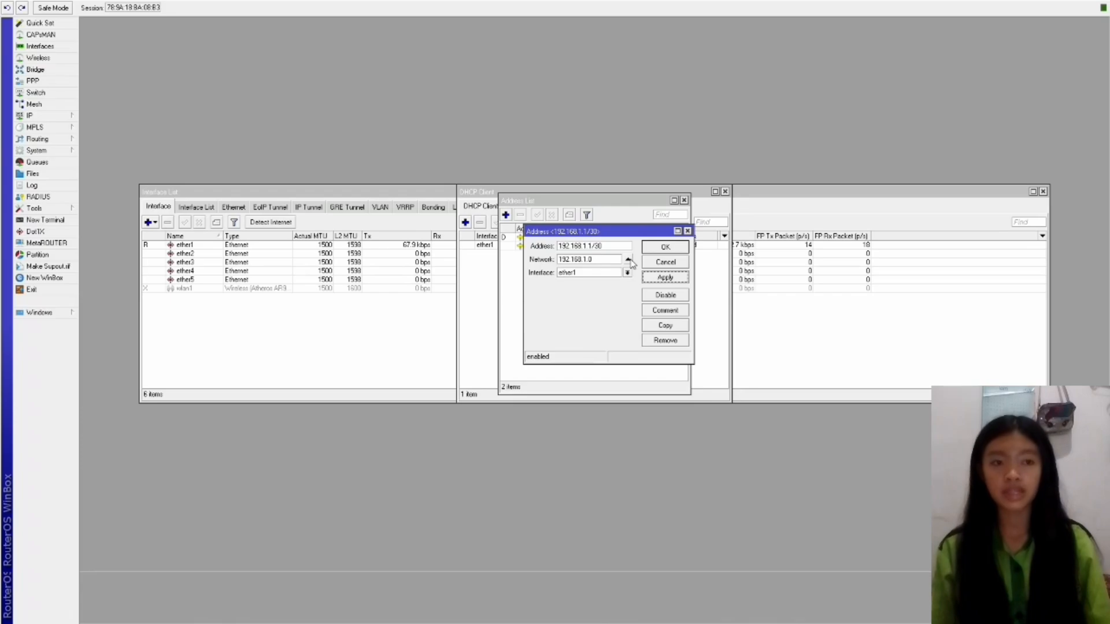
left_click(627, 273)
left_click(593, 323)
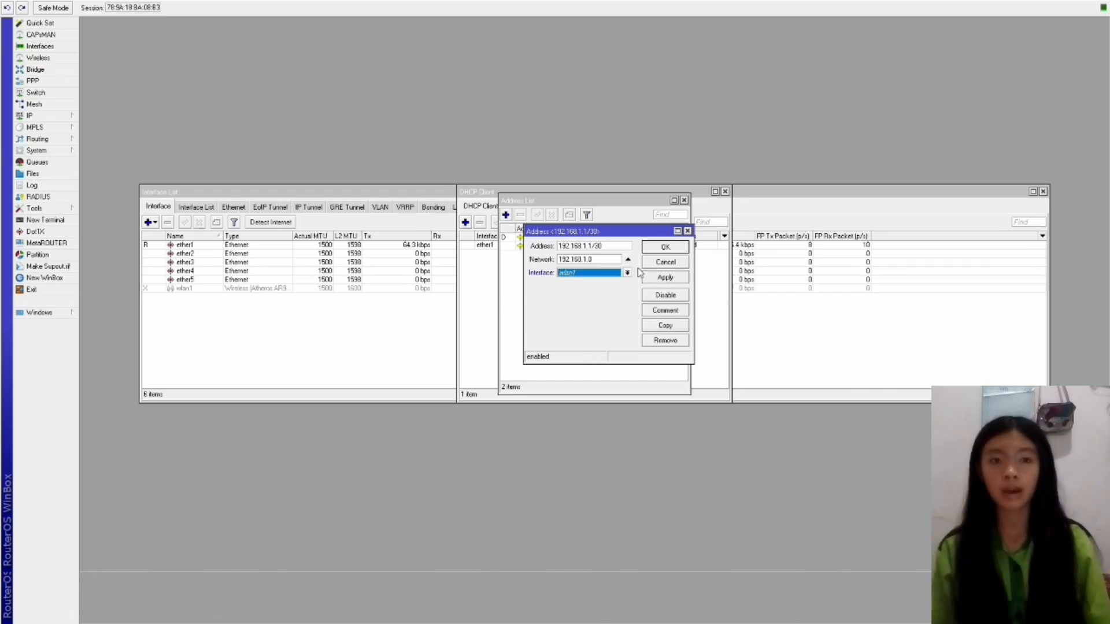
left_click(652, 250)
left_click(37, 58)
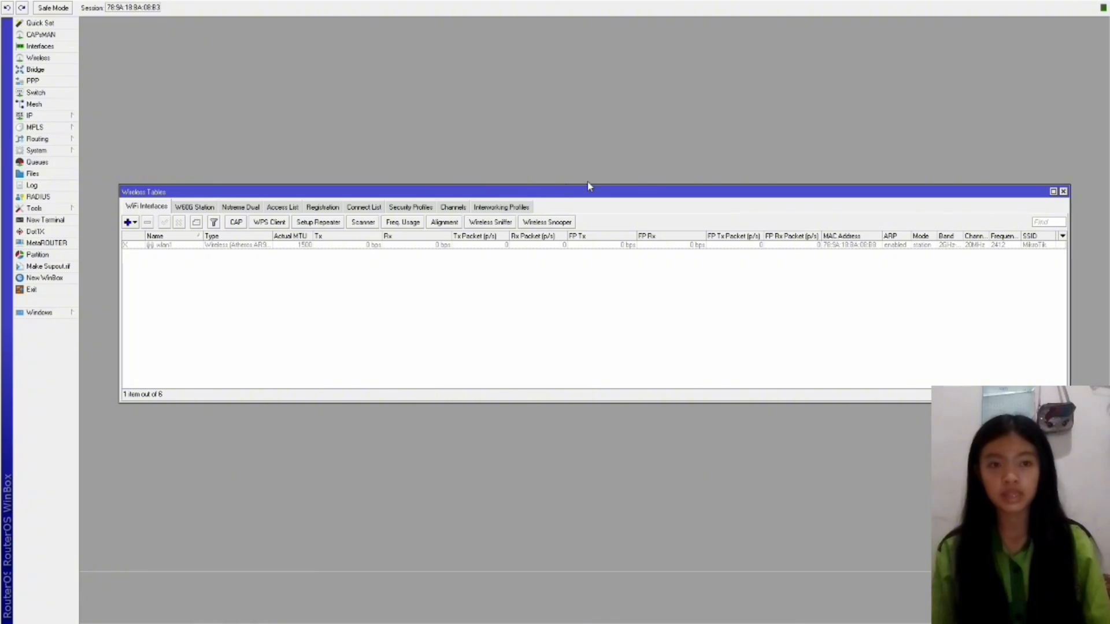
Create a security profile using dynamic keys, WPA PSK and WPA2 PSK, and enter the pre-shared keys.
left_click(427, 208)
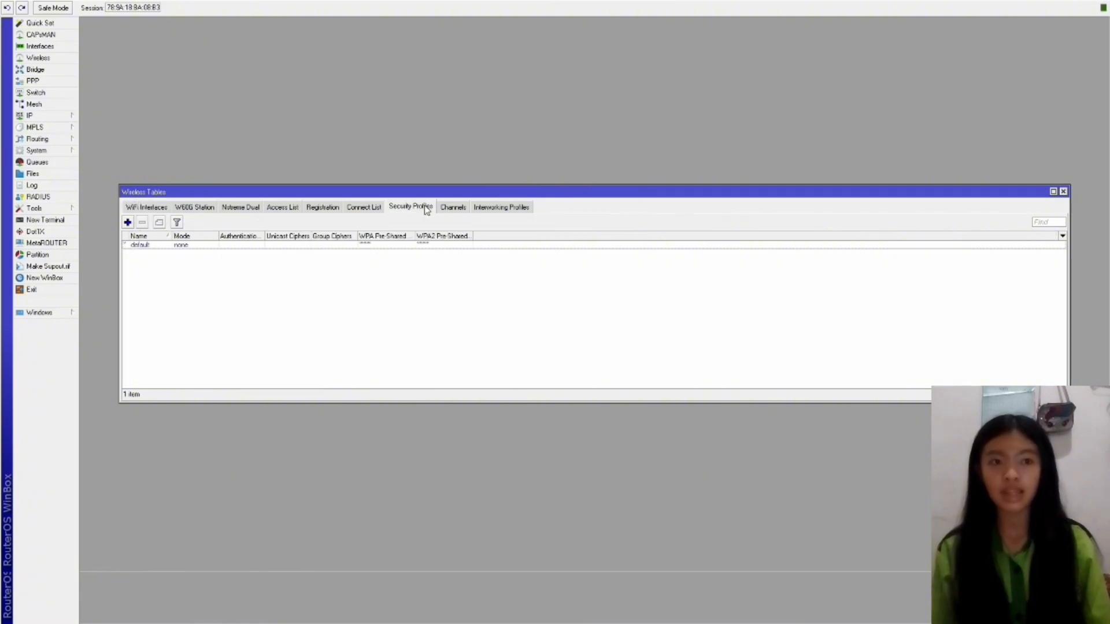
left_click(128, 223)
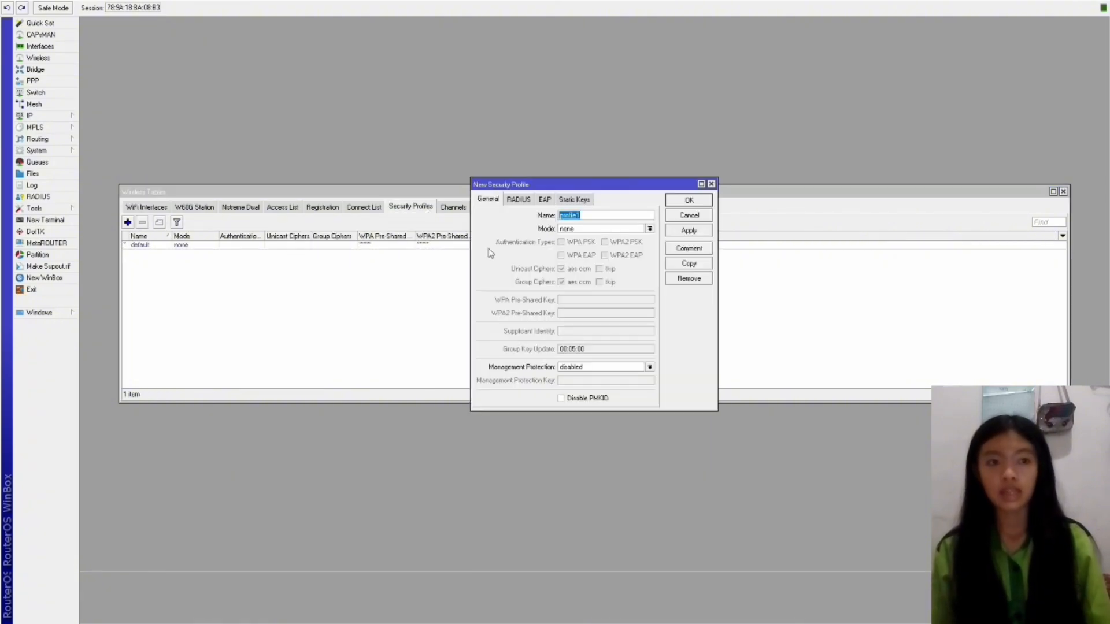
type("defau")
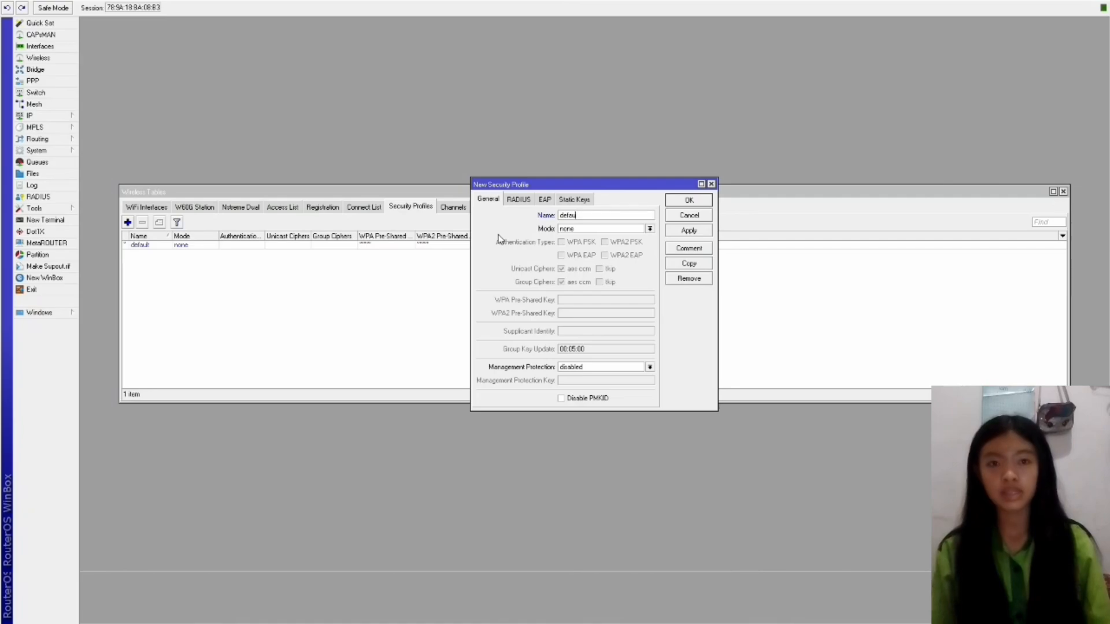
type("lt")
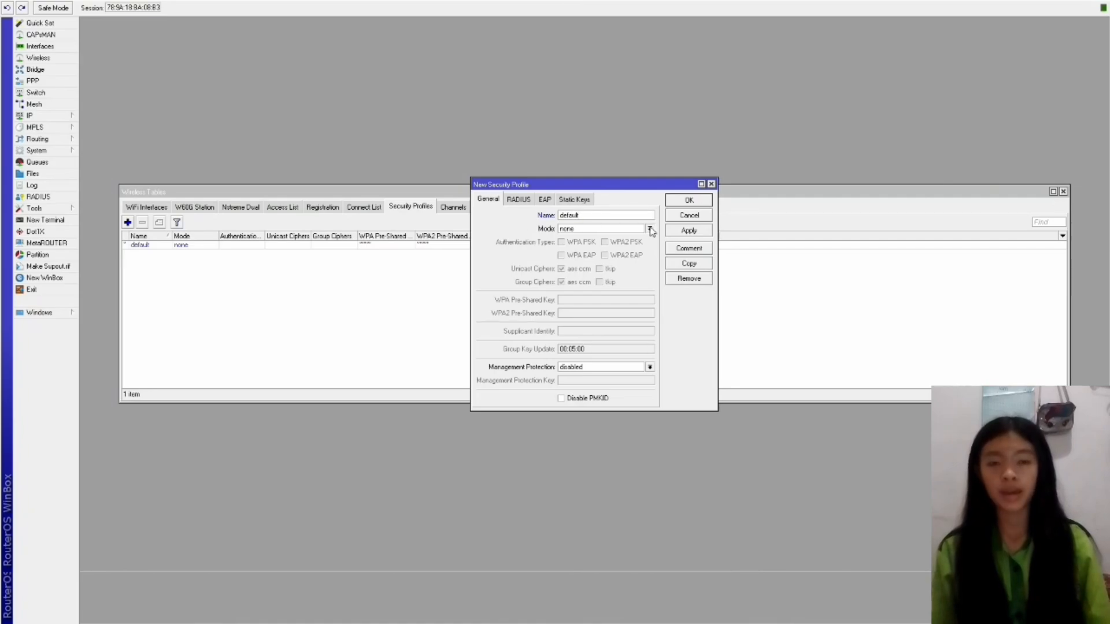
left_click(613, 239)
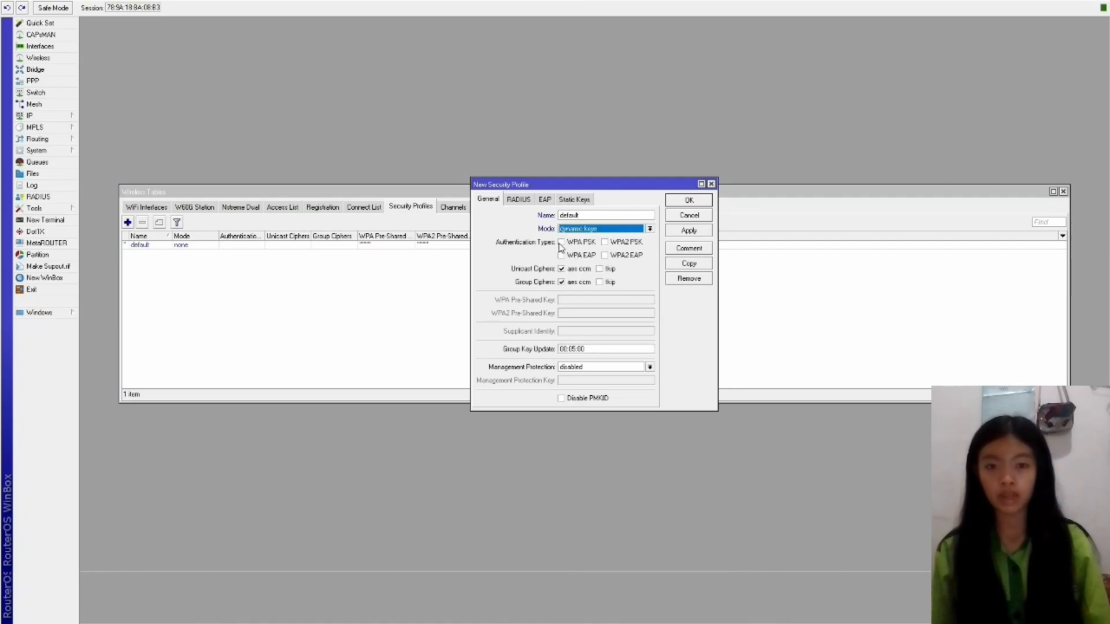
left_click(562, 242)
left_click(604, 243)
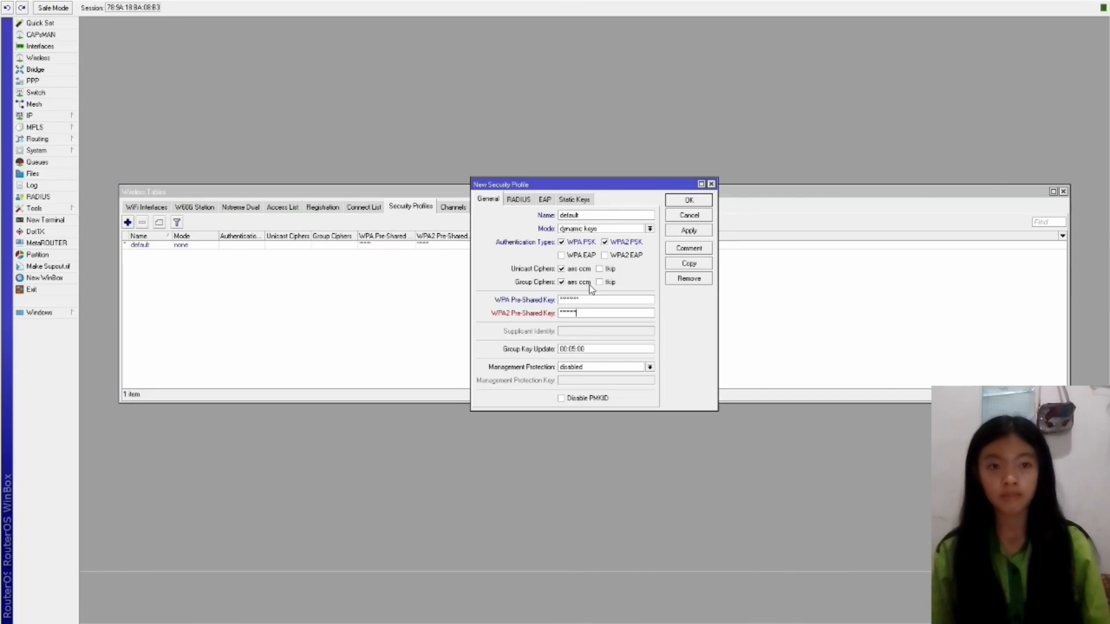
type("8")
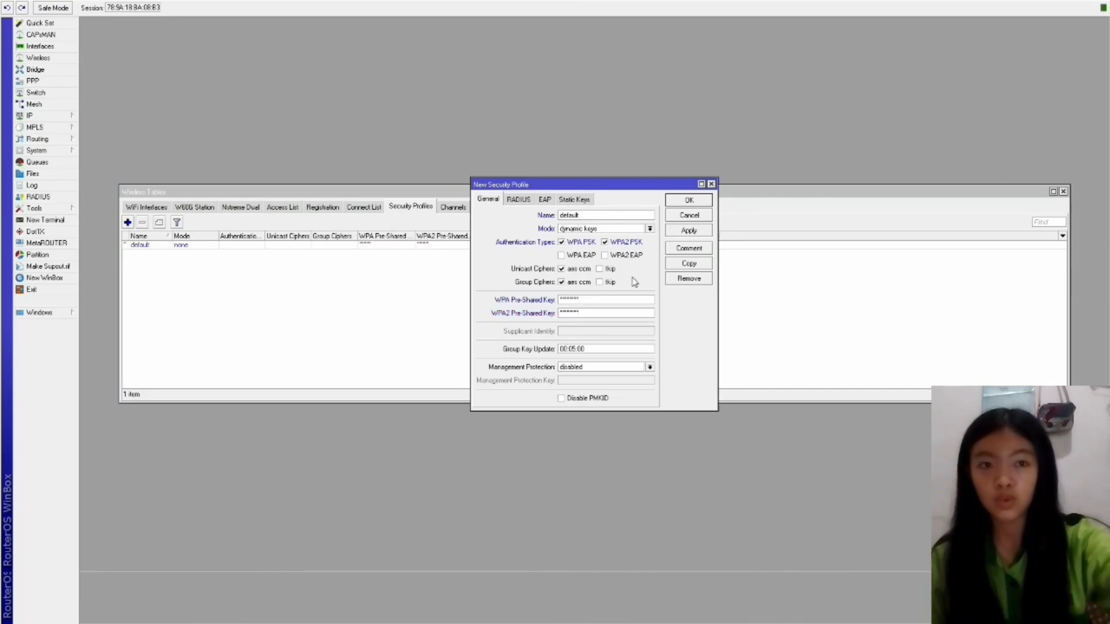
left_click(689, 200)
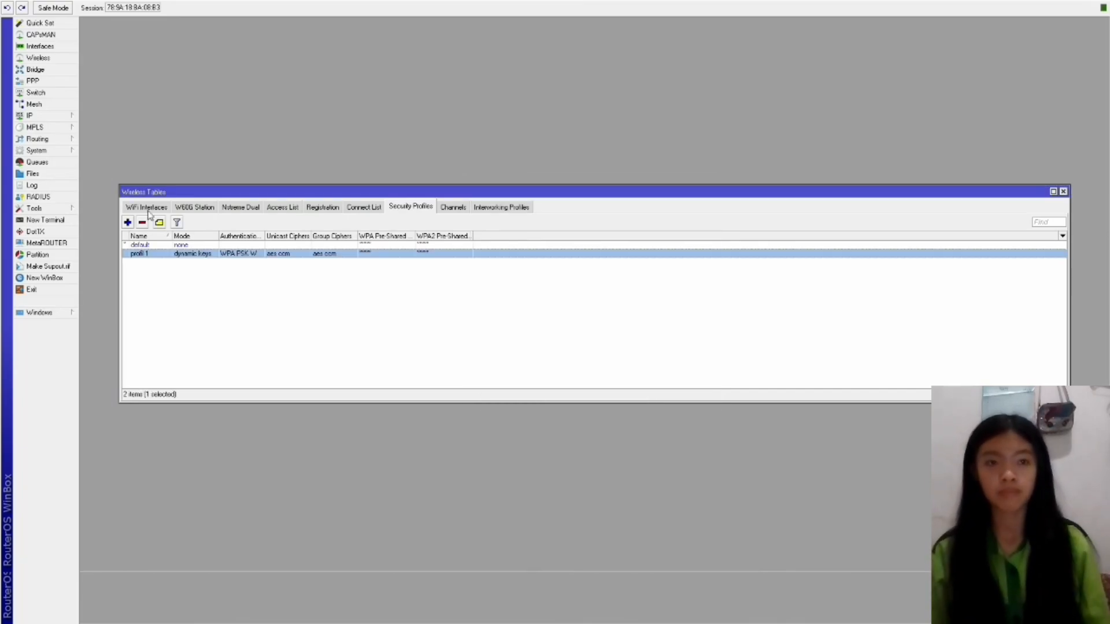
left_click(146, 207)
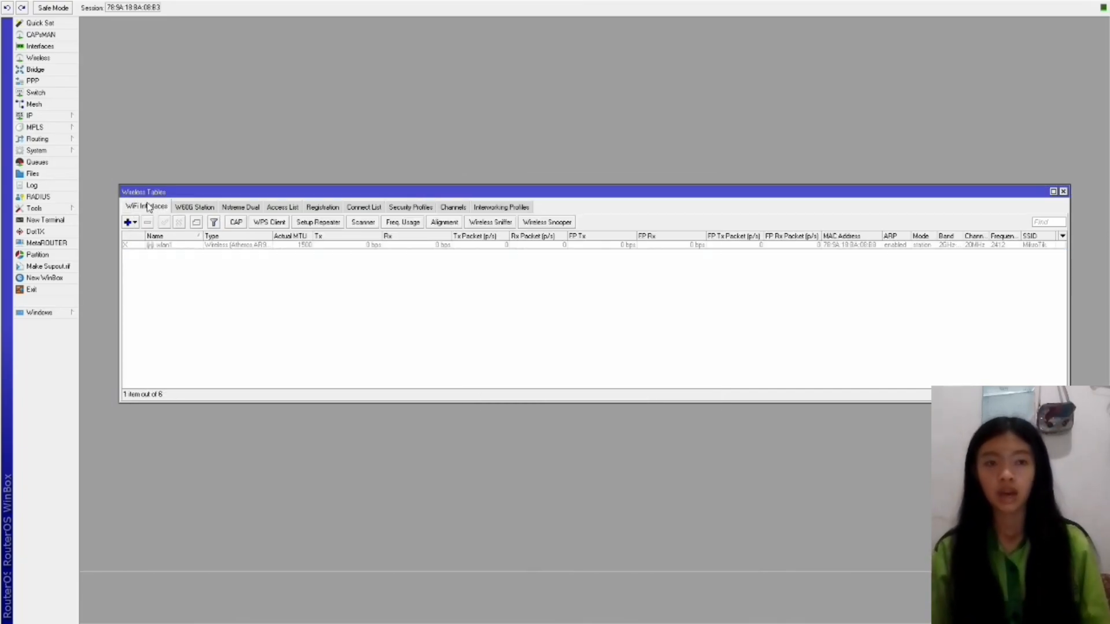
Enable wlan1 and switch it to ap bridge mode with the SSID 'router a'.
left_click(174, 245)
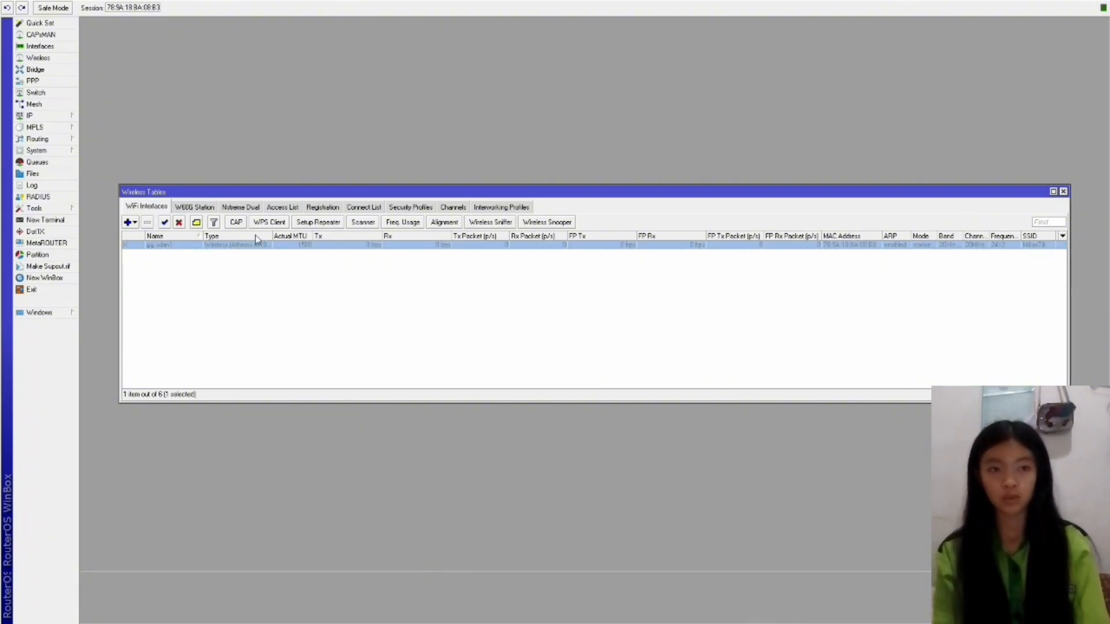
left_click(164, 223)
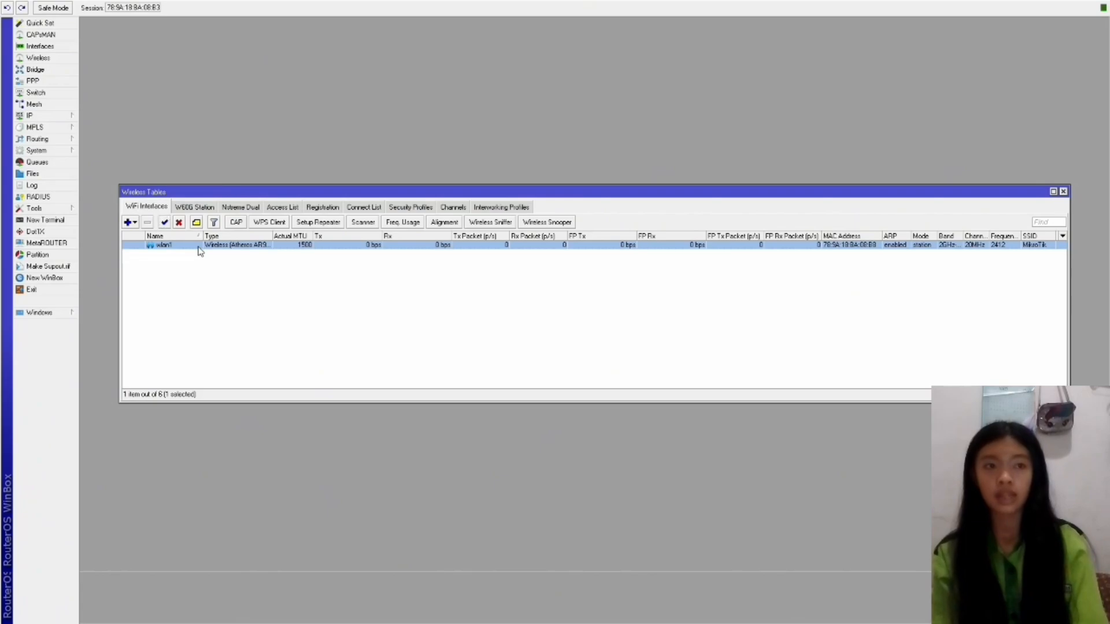
double_click(202, 246)
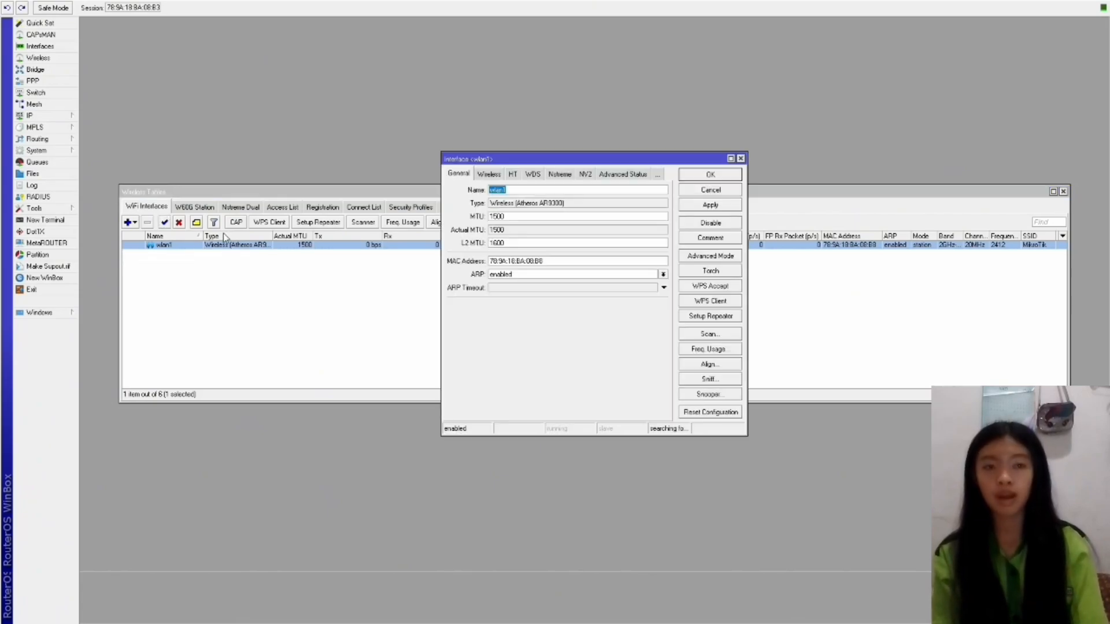
left_click(486, 176)
left_click(663, 190)
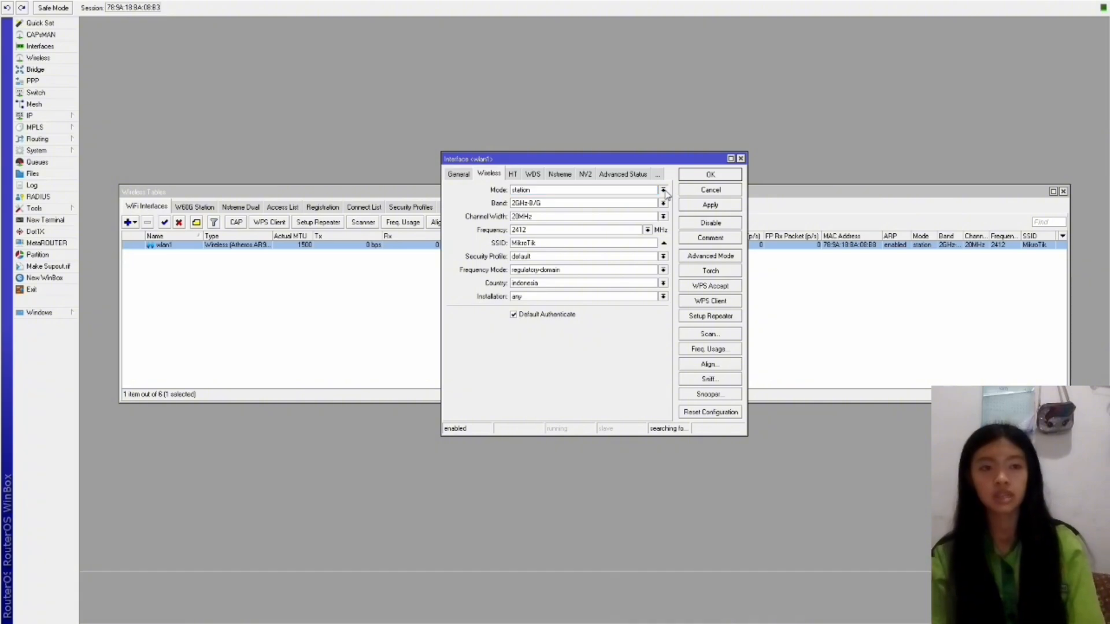
left_click(553, 208)
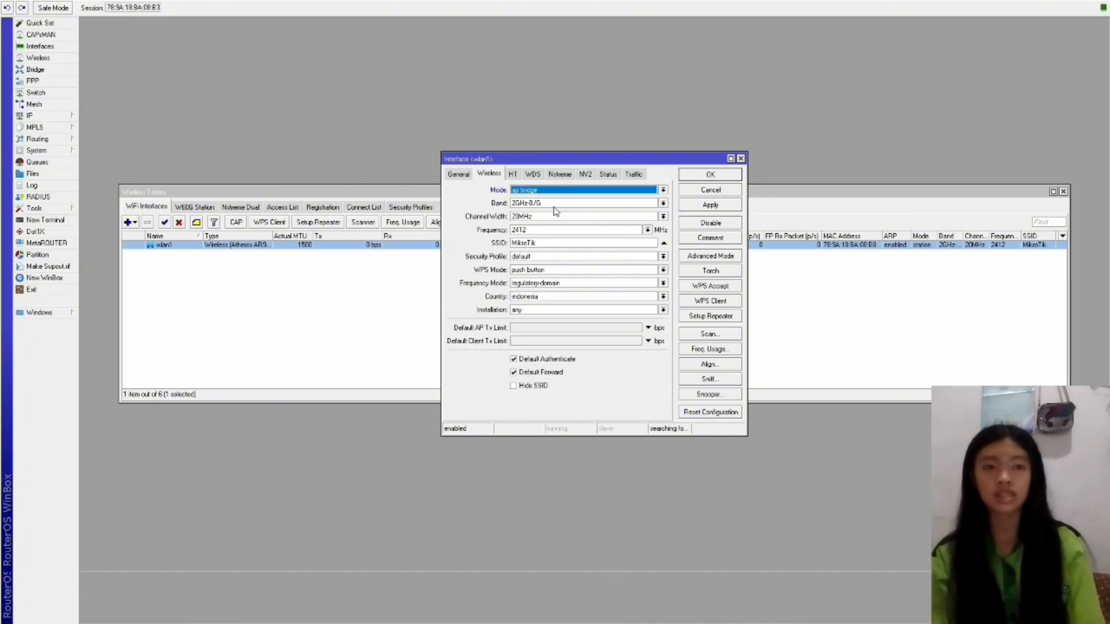
left_click_drag(512, 243, 676, 315)
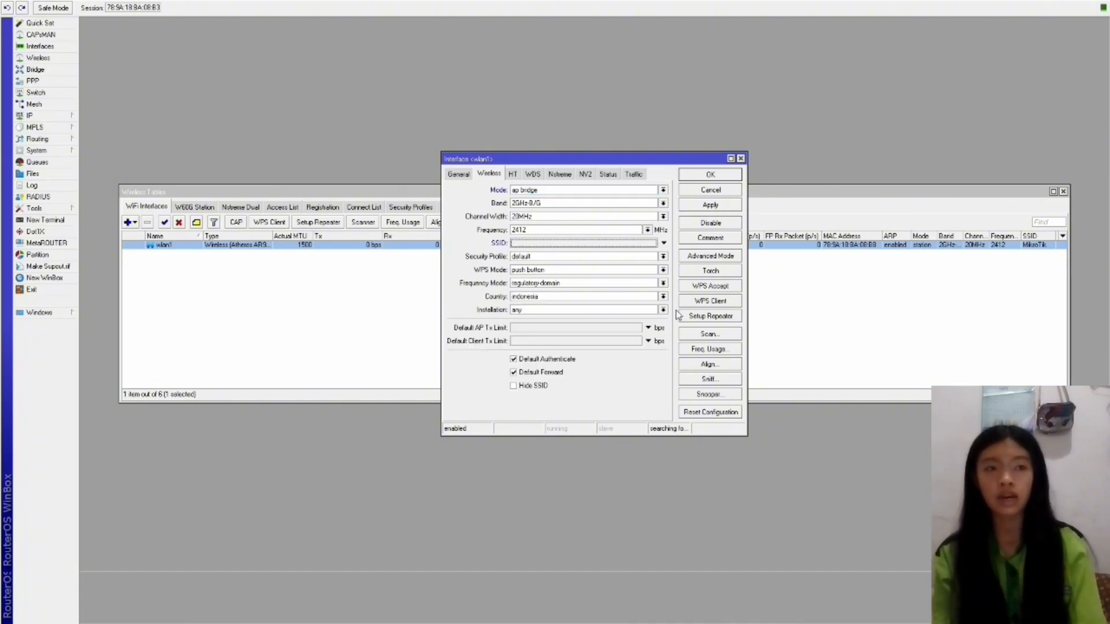
type("router a")
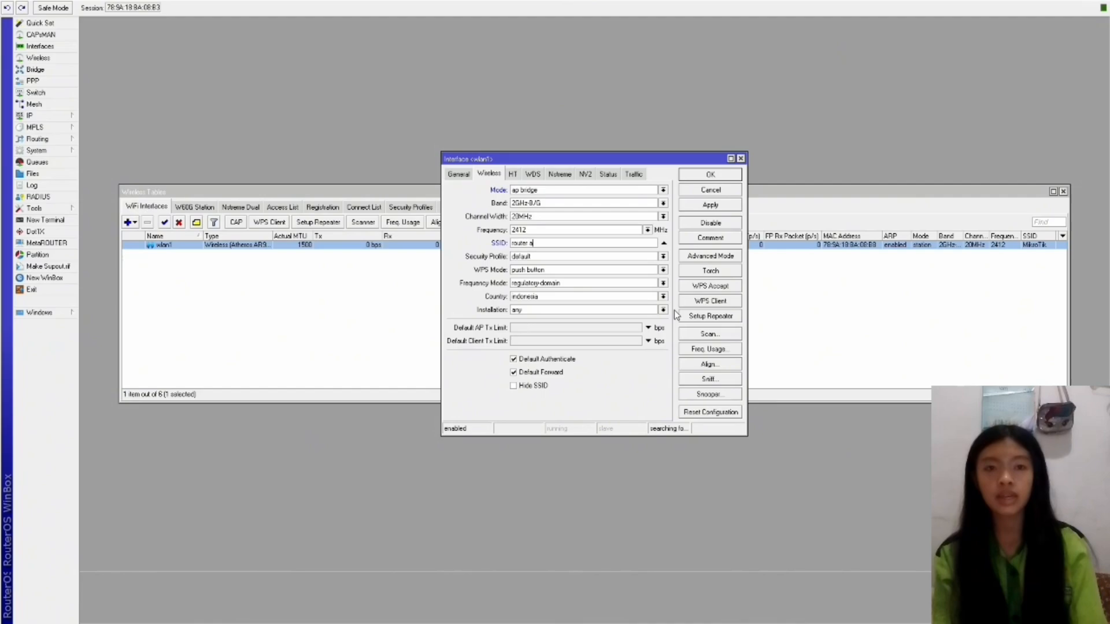
left_click(723, 206)
left_click(722, 175)
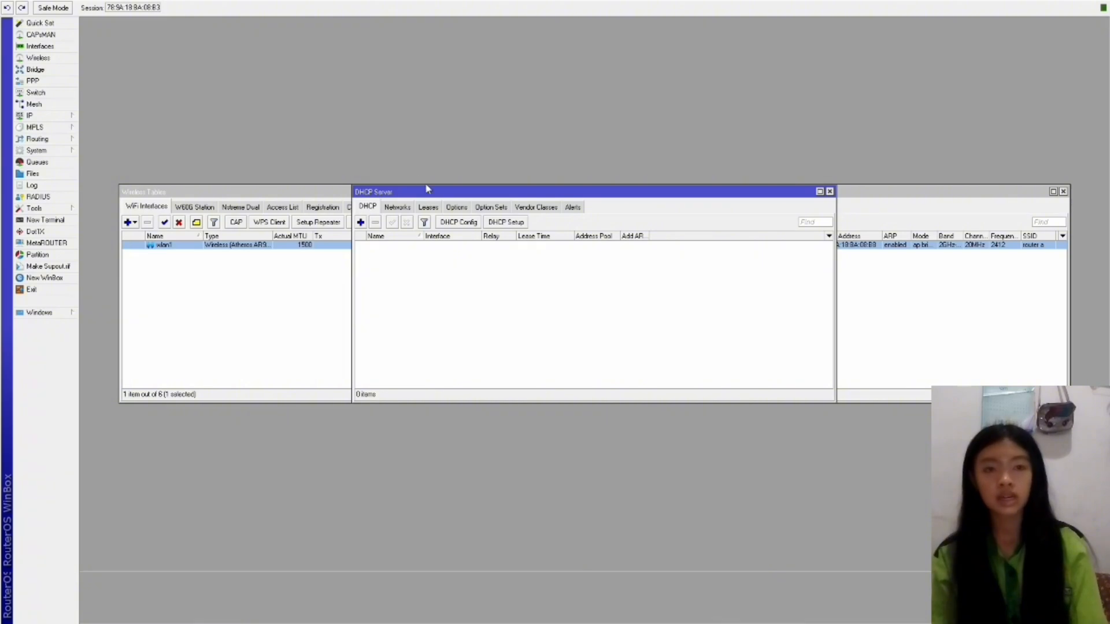
Run DHCP Setup on wlan1, keeping the suggested addresses and setting lease time to 08:00:00.
left_click(498, 223)
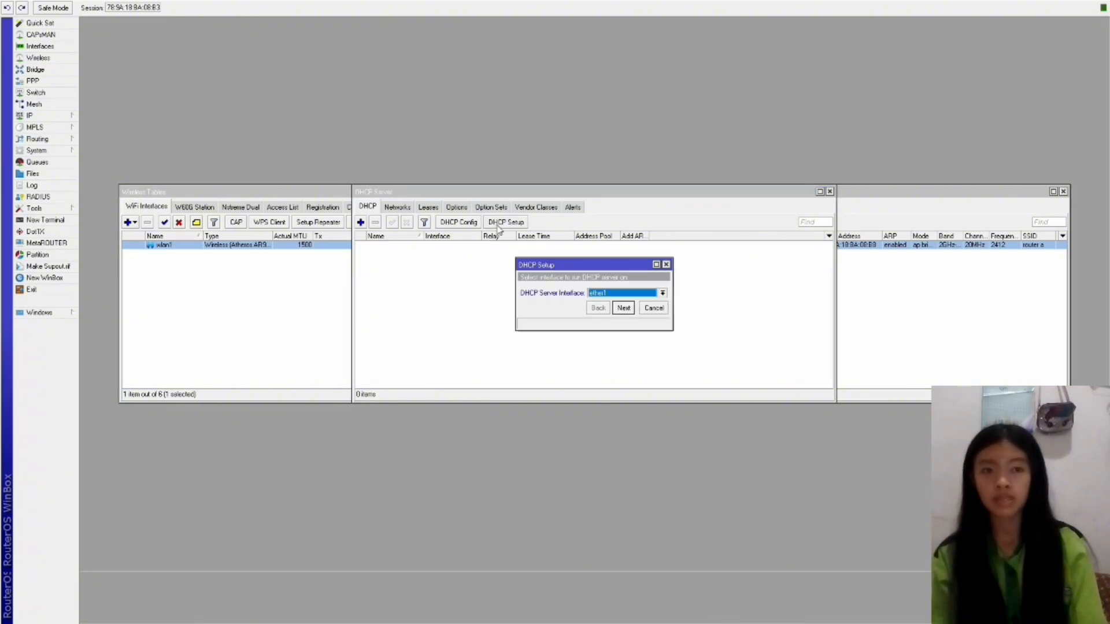
left_click(623, 307)
left_click(624, 414)
left_click(626, 415)
left_click(624, 415)
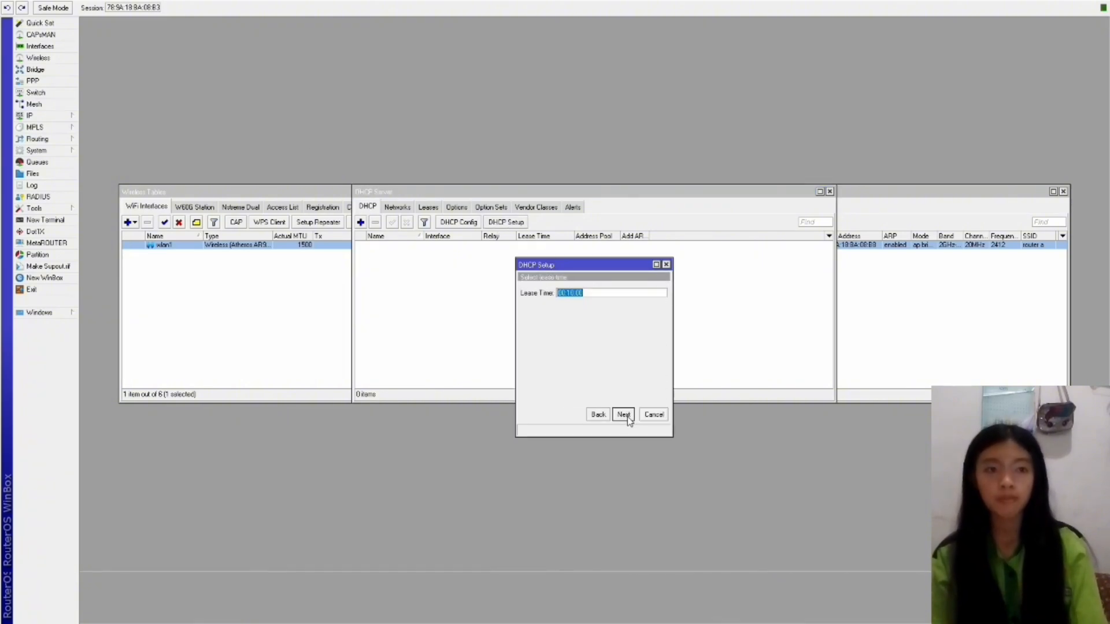
left_click(573, 292)
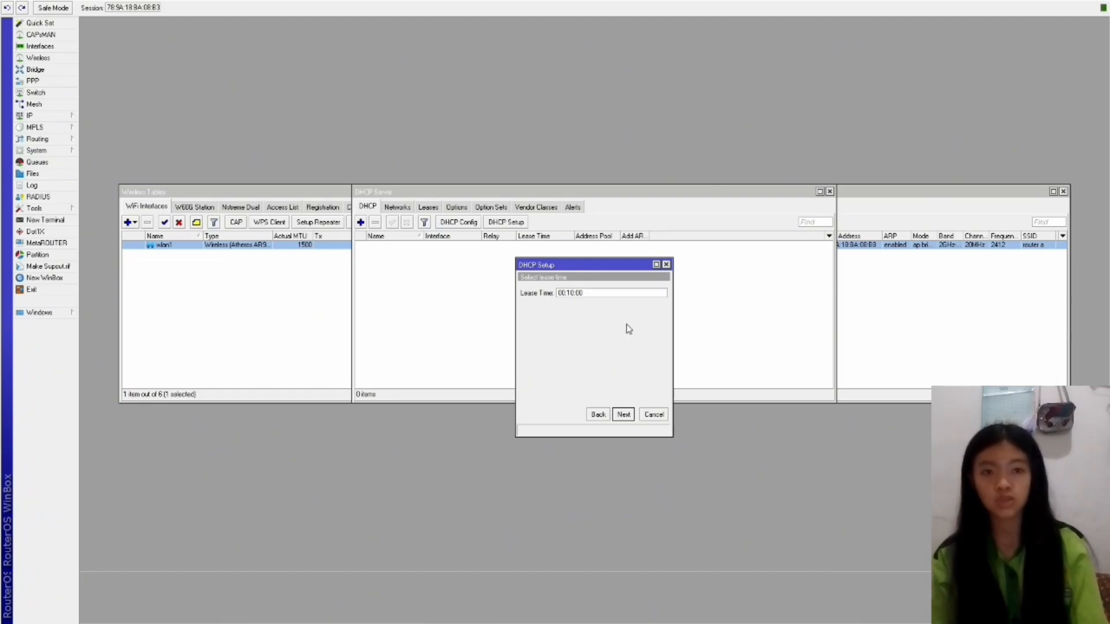
key("BackSpace")
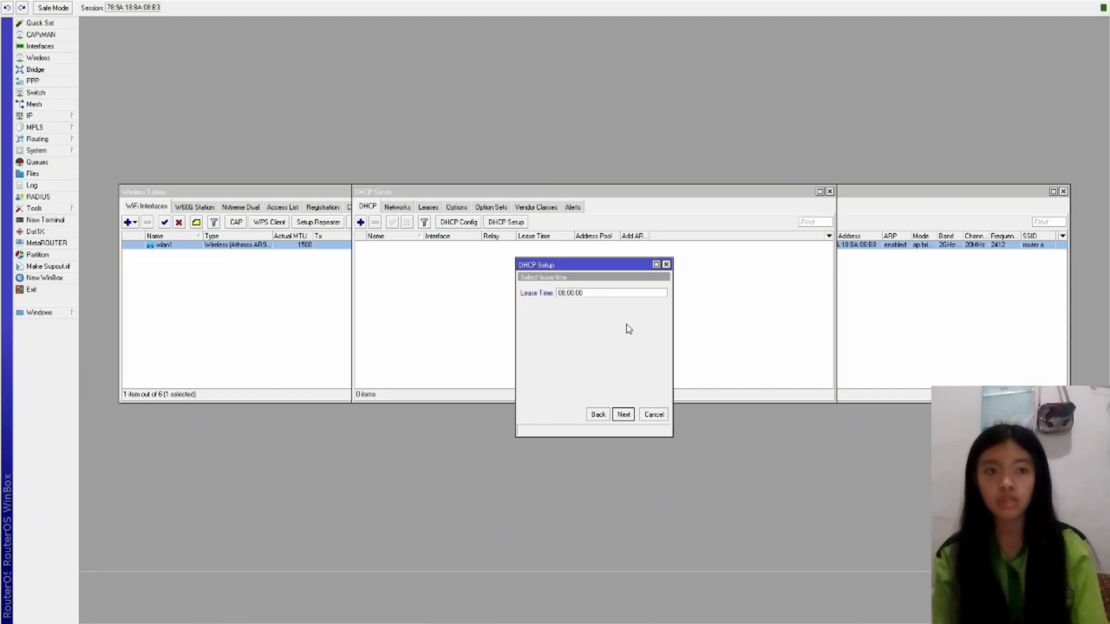
left_click(623, 414)
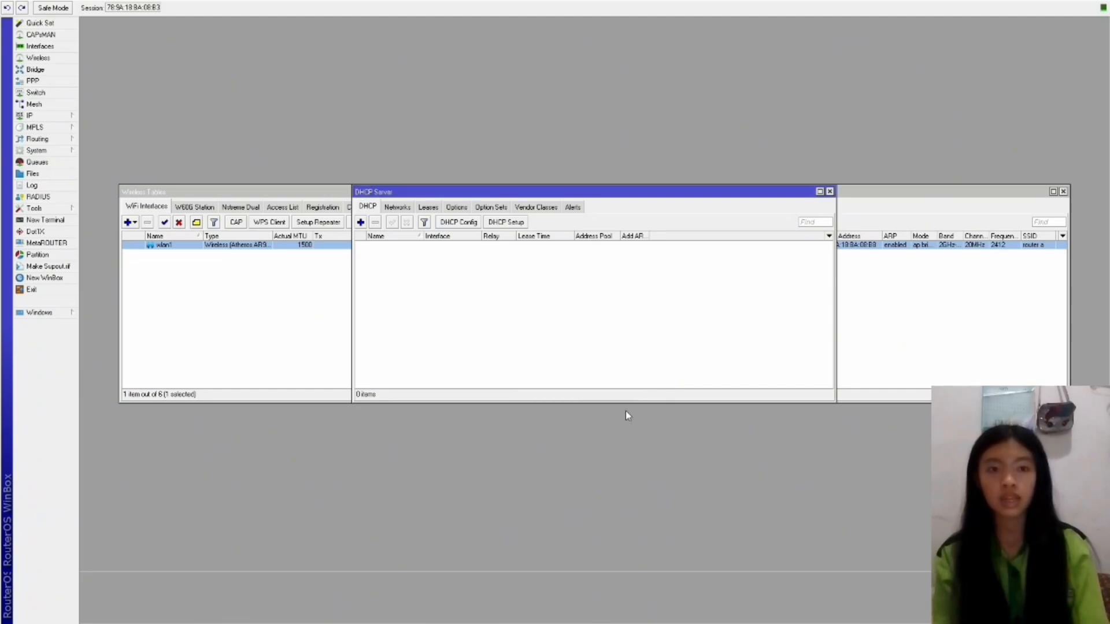
Set the DNS server of the 192.168.1.0/30 DHCP network to 8.8.8.8.
left_click(404, 209)
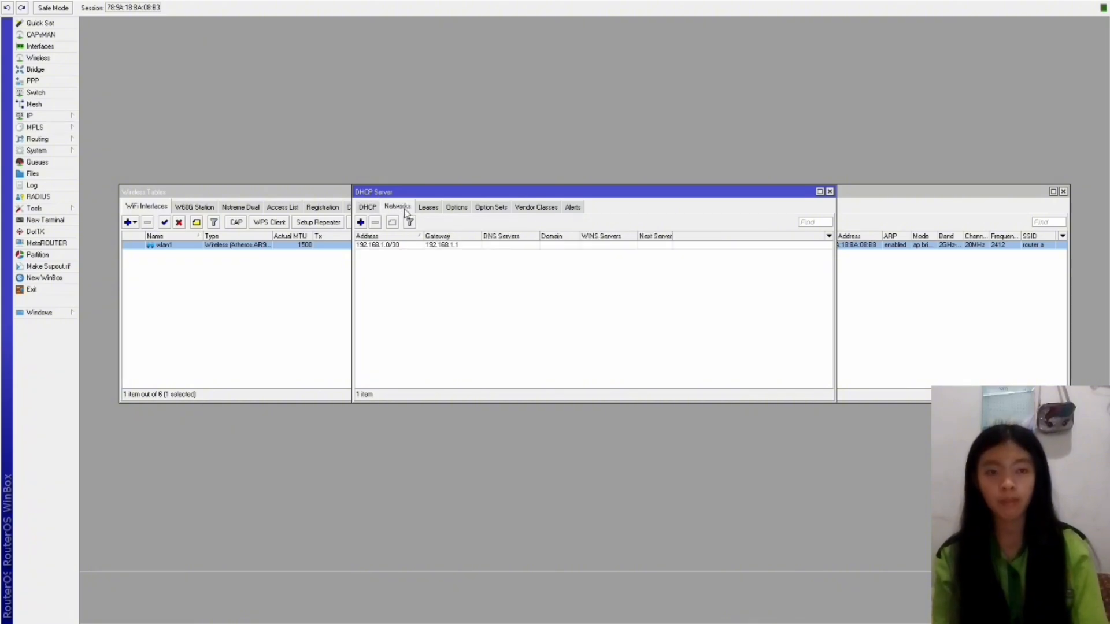
double_click(469, 246)
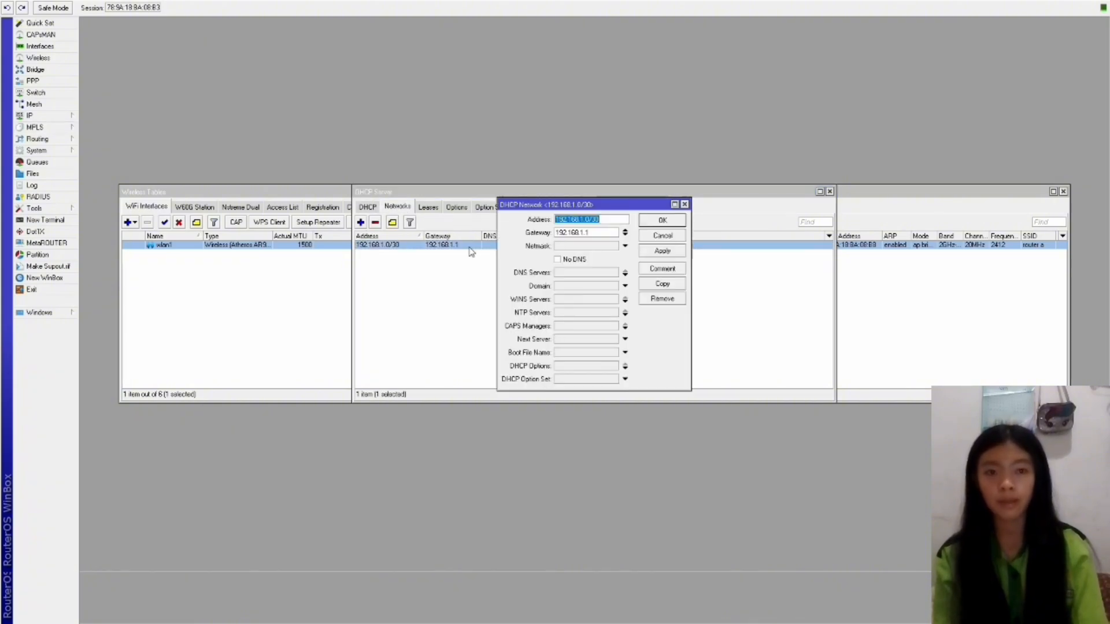
left_click(587, 272)
type("8.8.8.8")
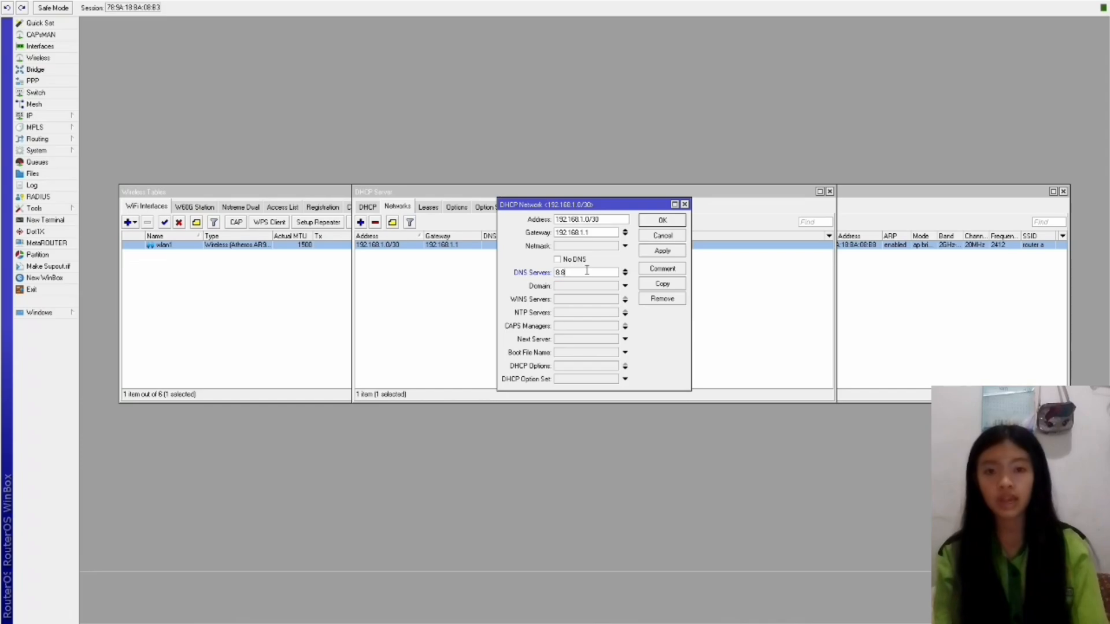
left_click(664, 251)
left_click(664, 221)
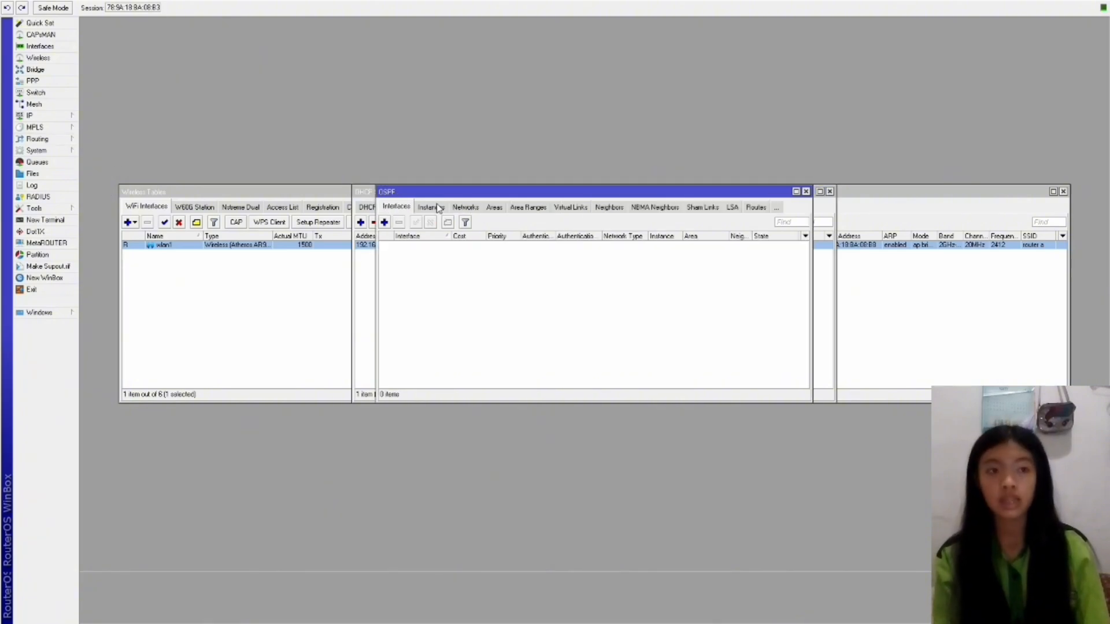
Add 192.168.0.0/24 to the OSPF backbone, deleting the first attempt and re-entering it.
left_click(465, 207)
left_click(384, 222)
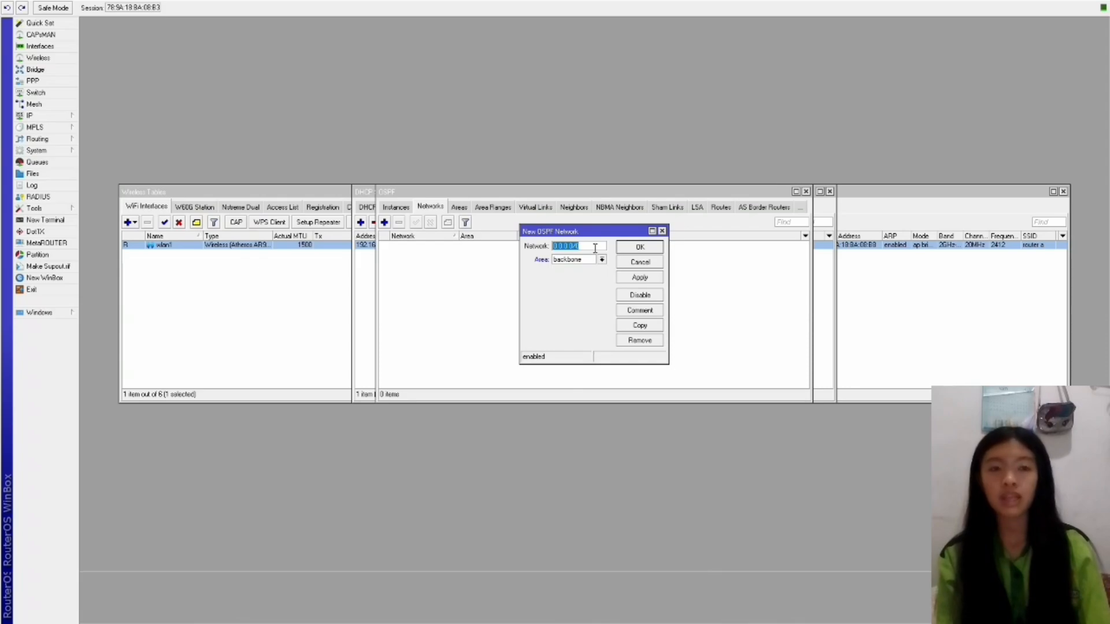
type("192.168")
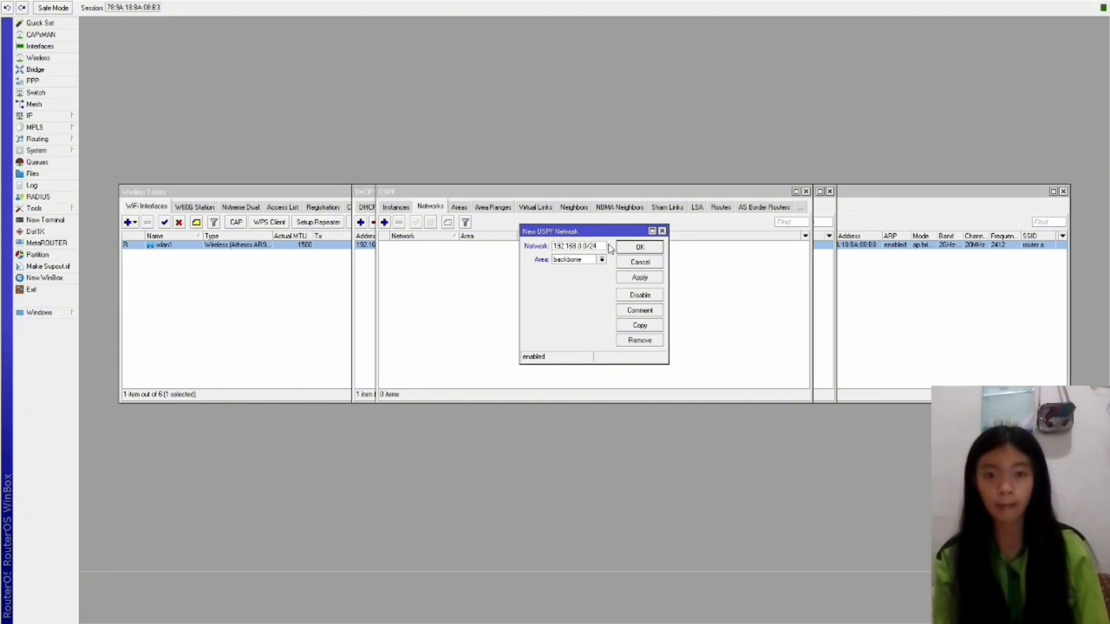
left_click(639, 277)
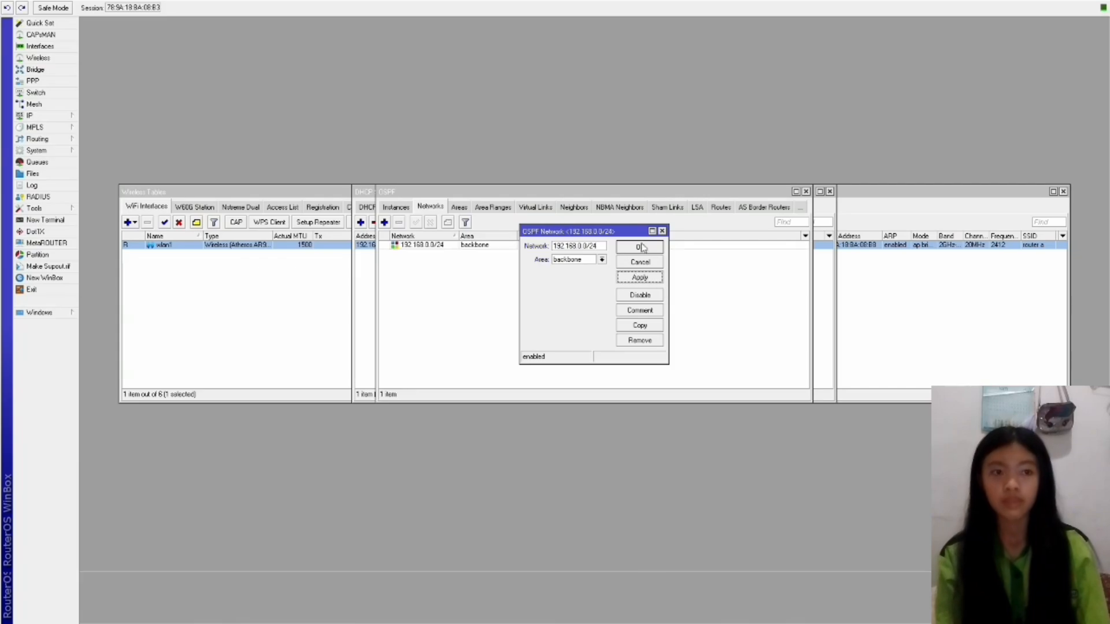
left_click(640, 246)
left_click(416, 245)
left_click(399, 223)
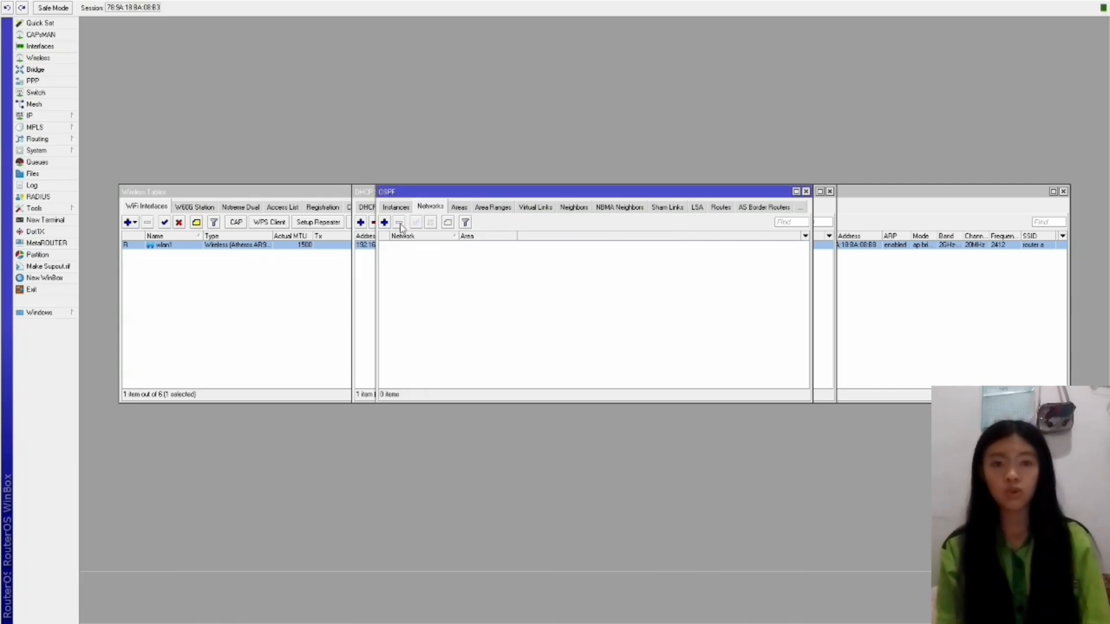
left_click(383, 222)
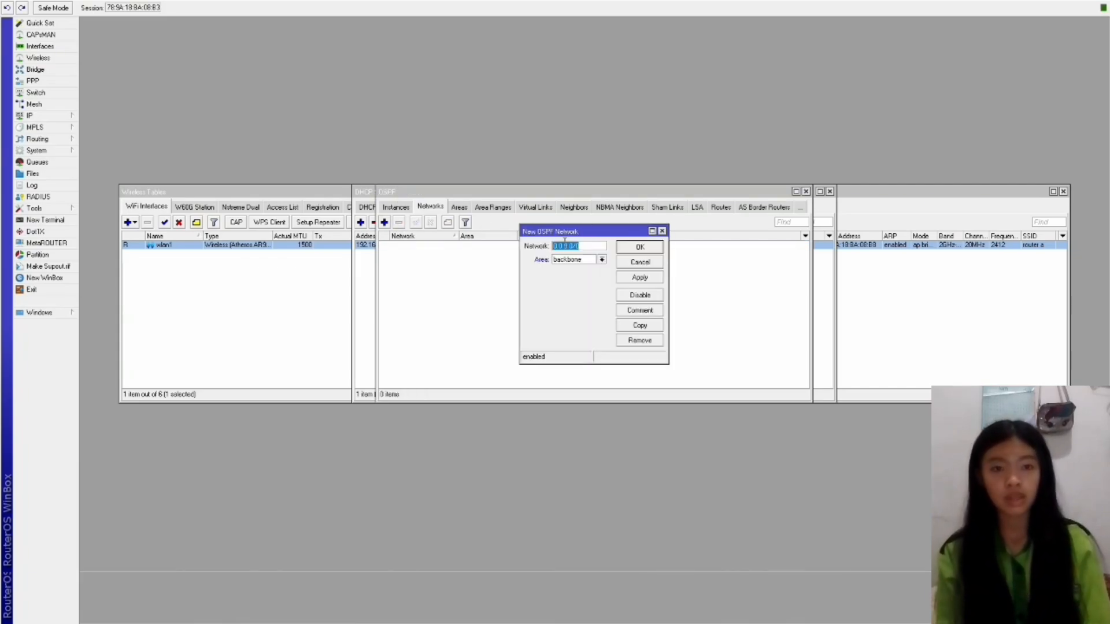
type("192.168")
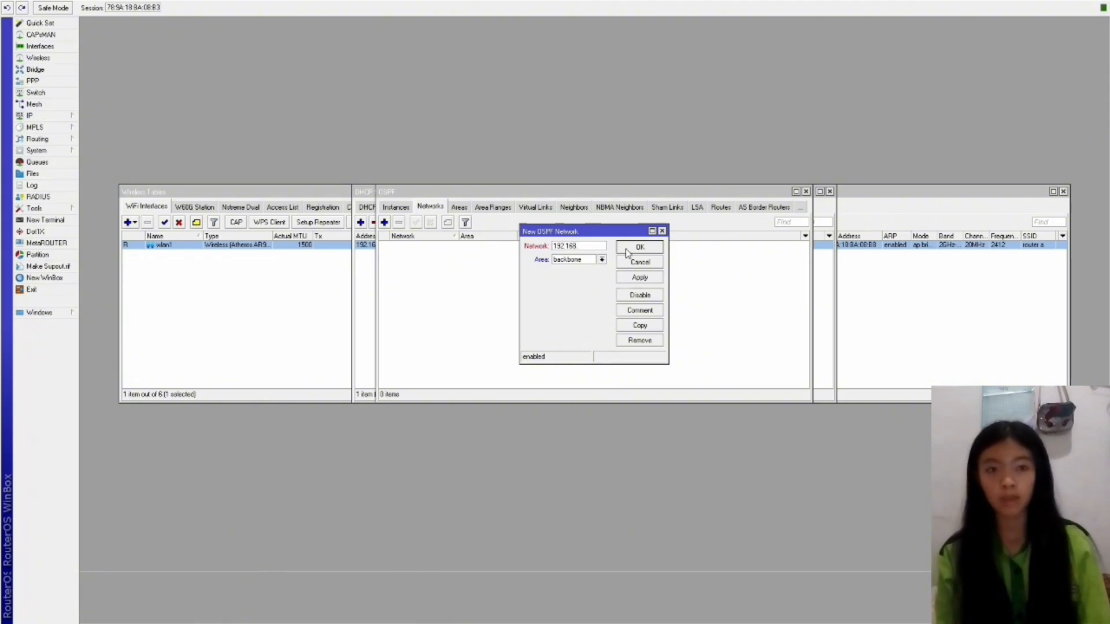
type(".0.0/24")
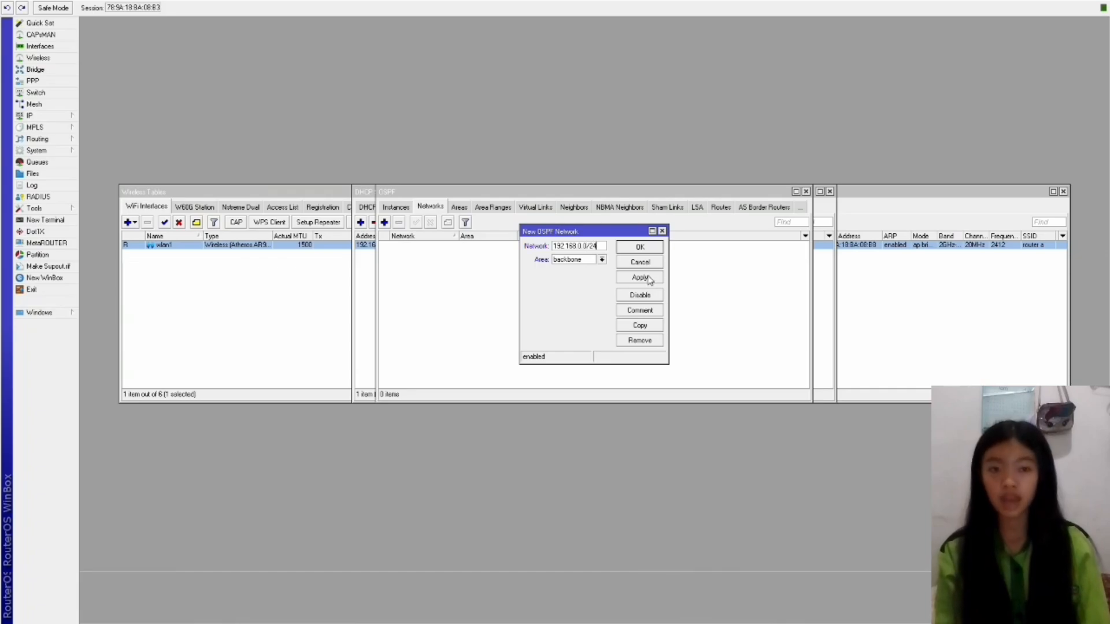
left_click(640, 278)
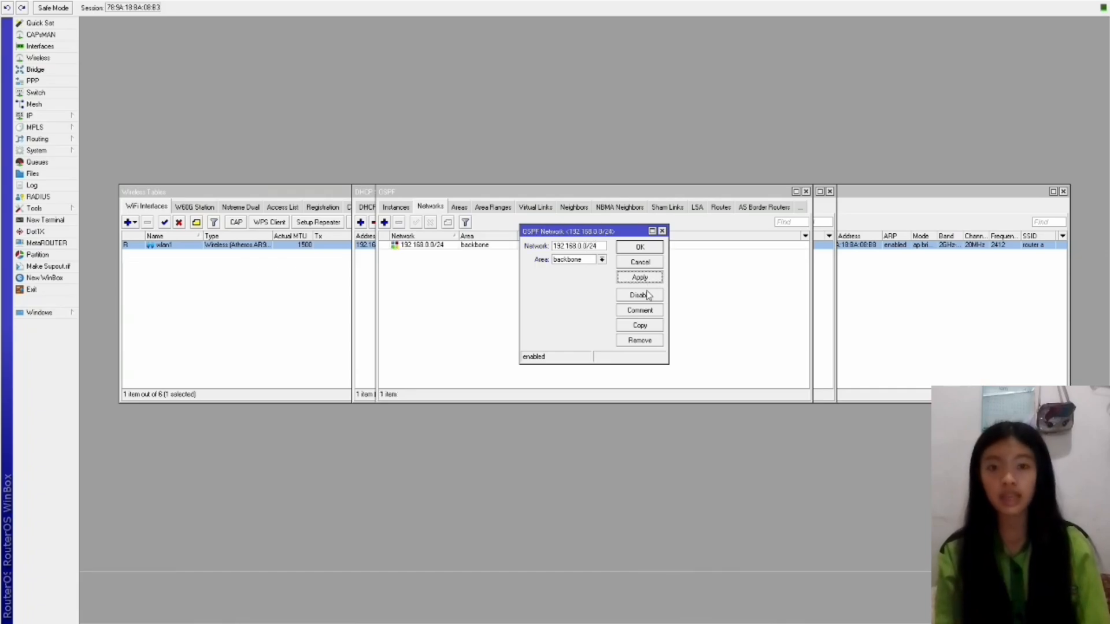
Copy that entry into a new backbone OSPF network 192.168.1.0/30 and save it.
left_click(640, 326)
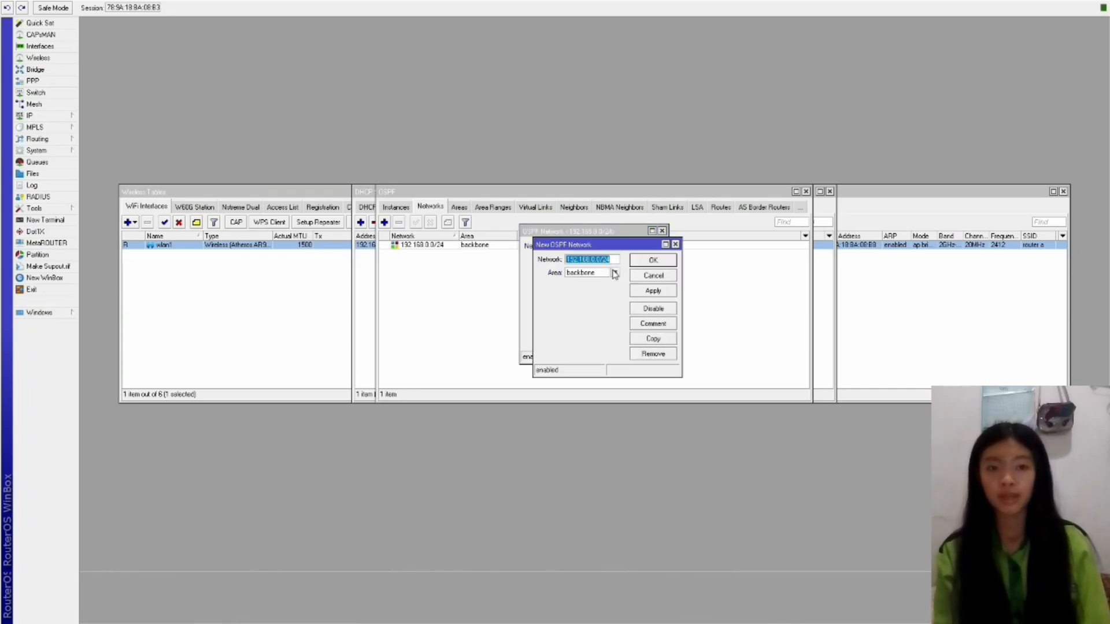
type("192.168")
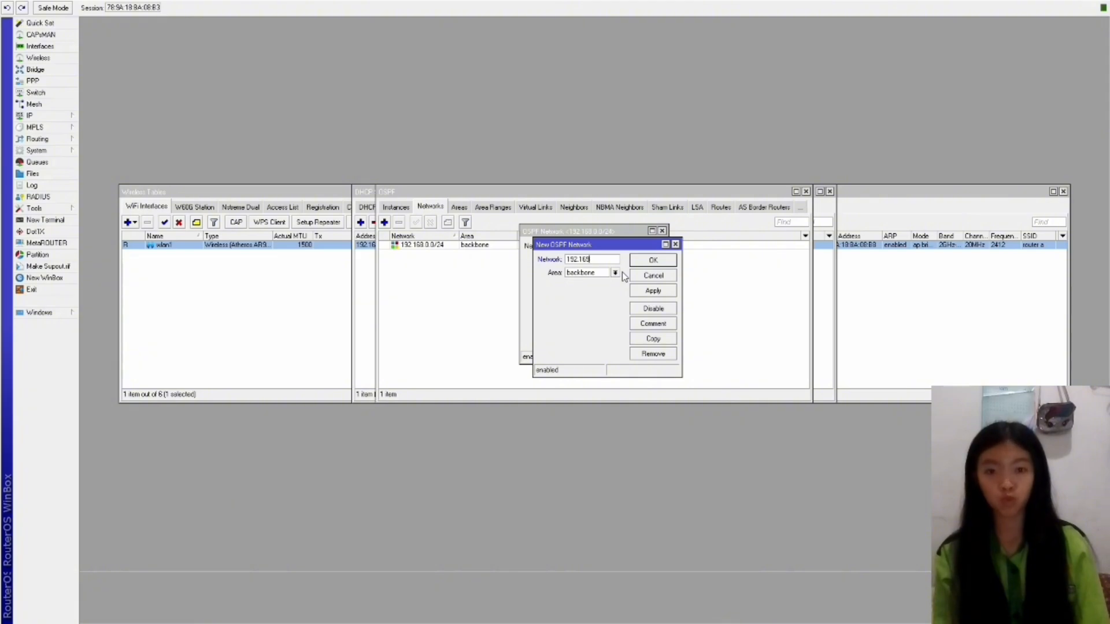
type(".1")
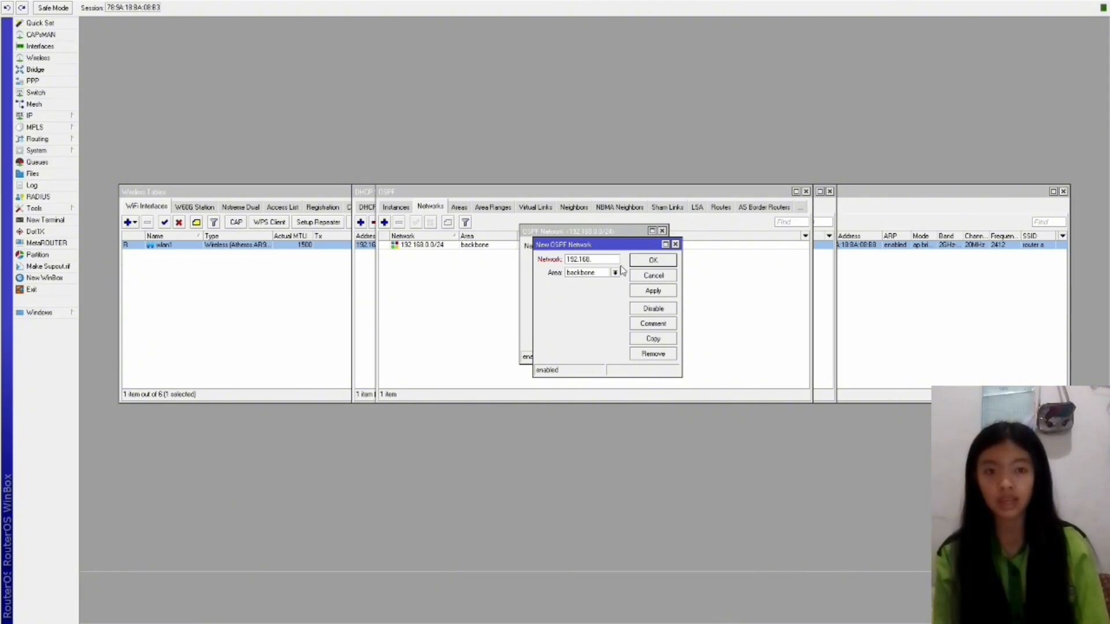
type(".0")
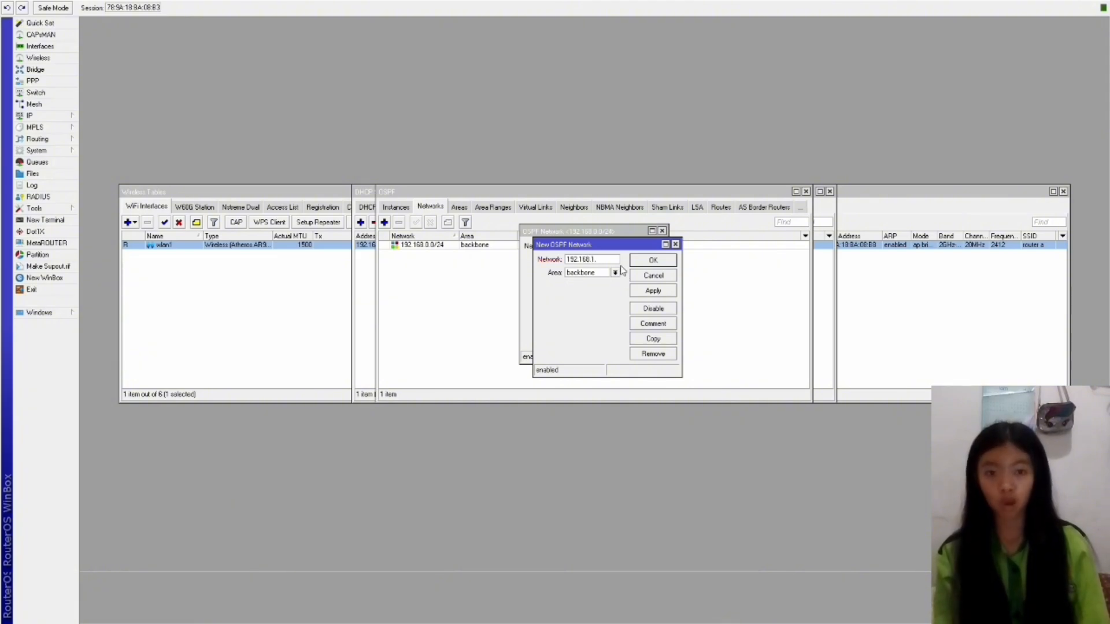
type("/")
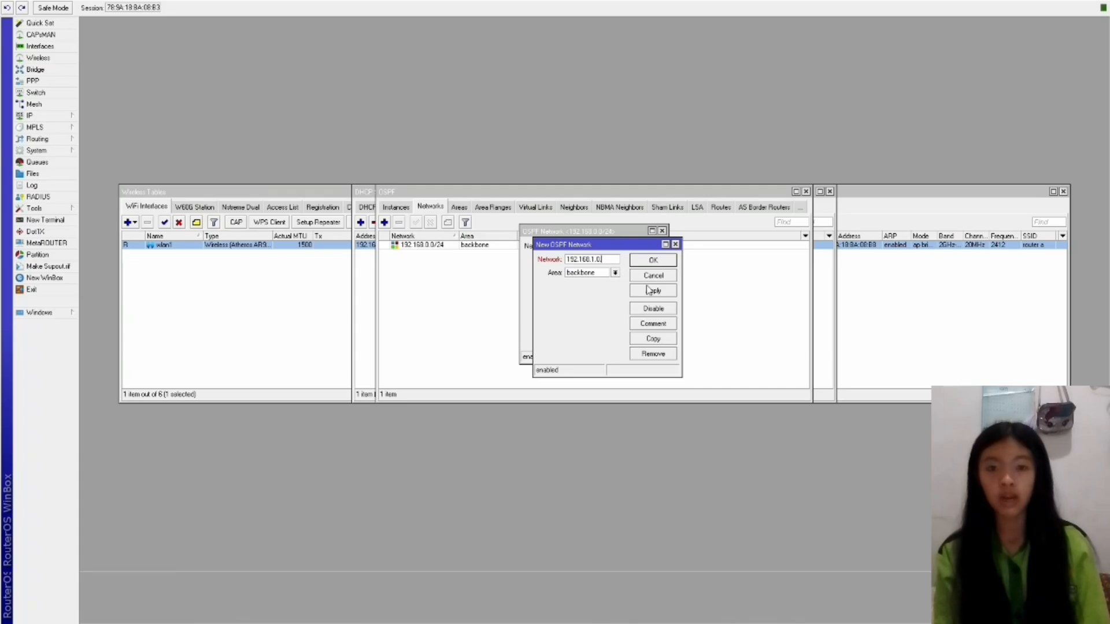
type("30")
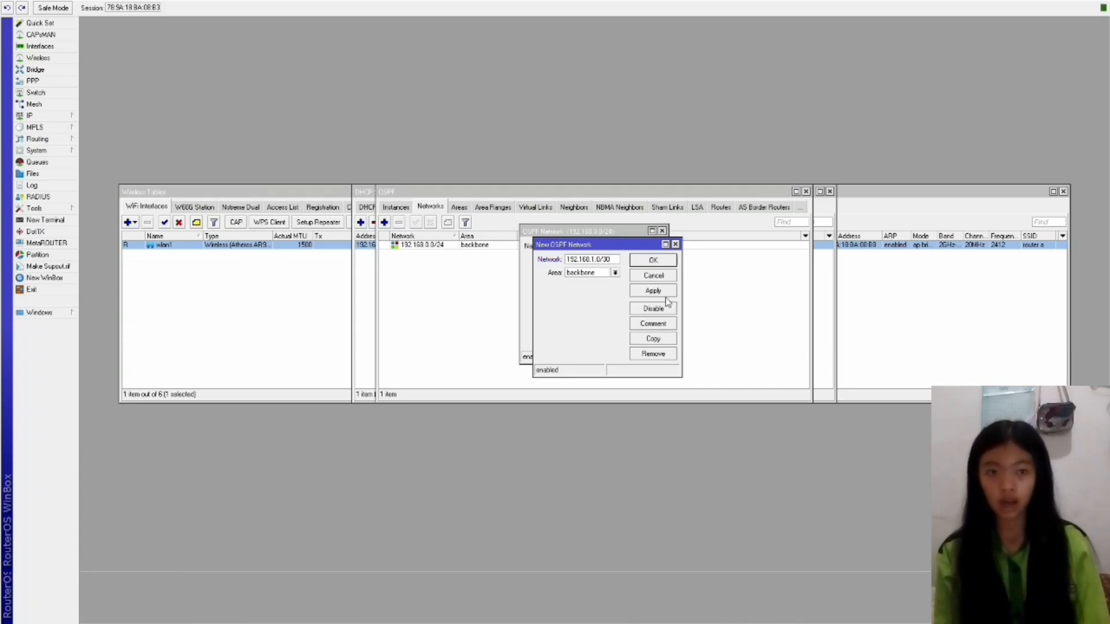
left_click(653, 293)
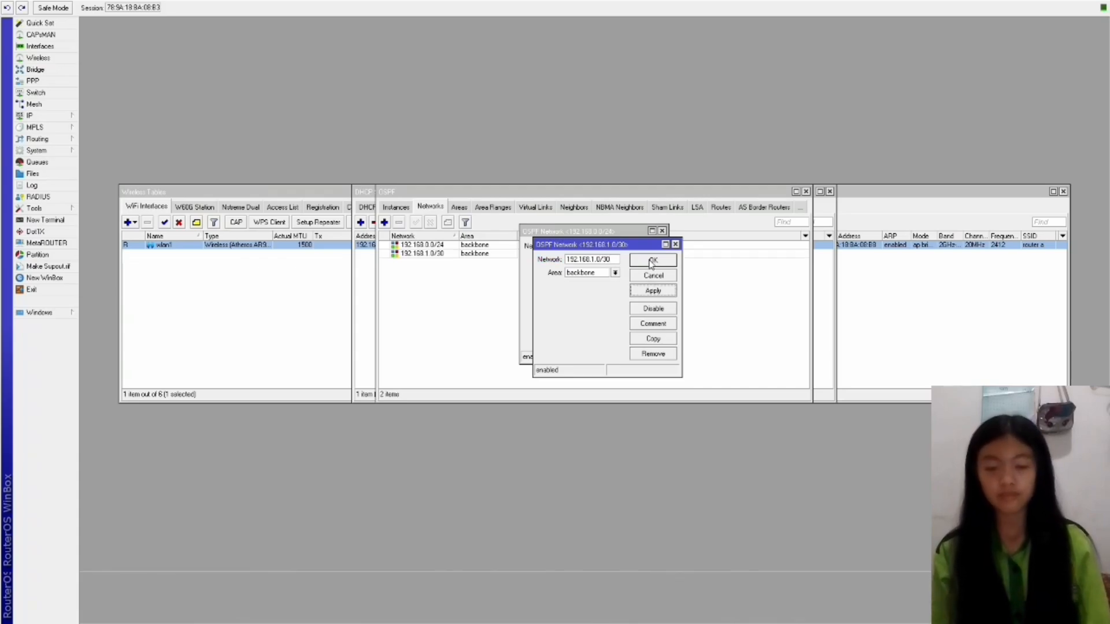
left_click(651, 261)
left_click(646, 249)
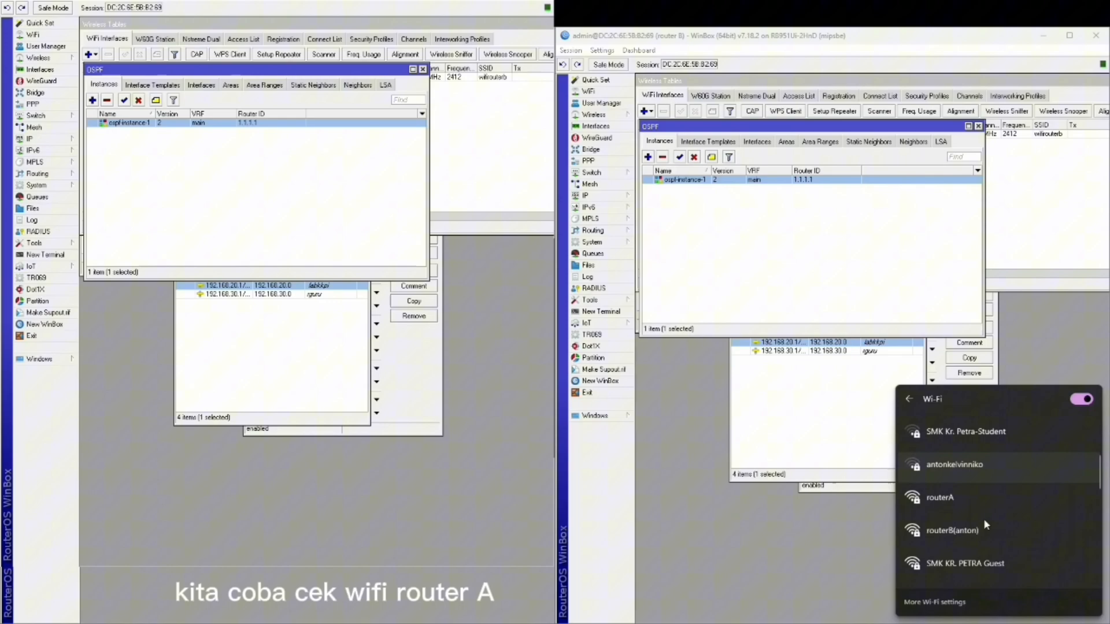
Join the laptop to the routerA Wi-Fi network by entering its security key.
left_click(982, 512)
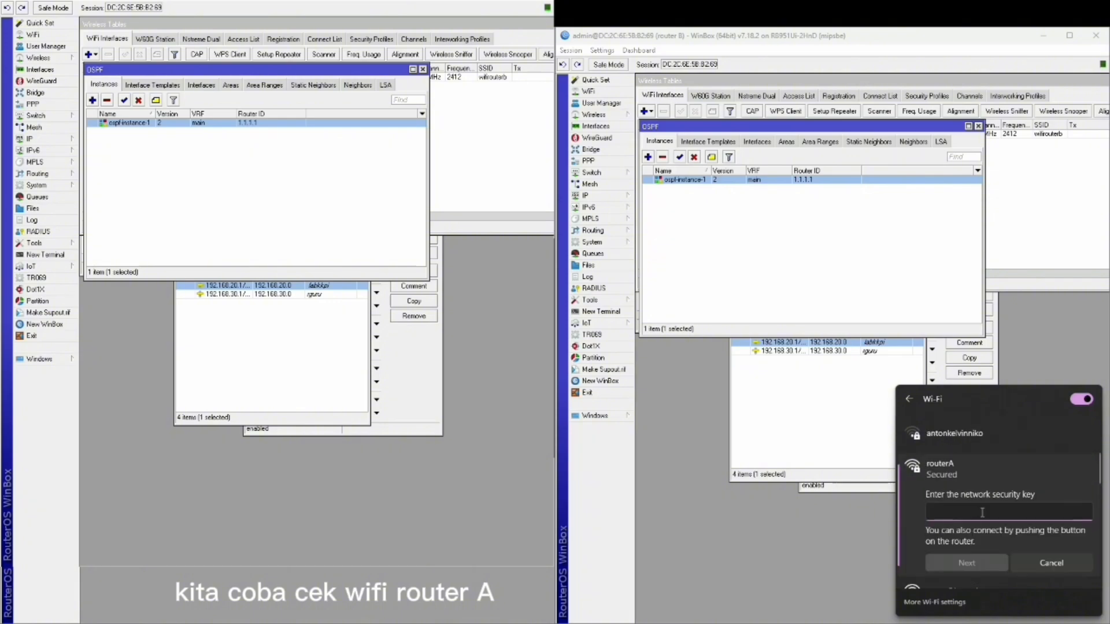
type("••••••••")
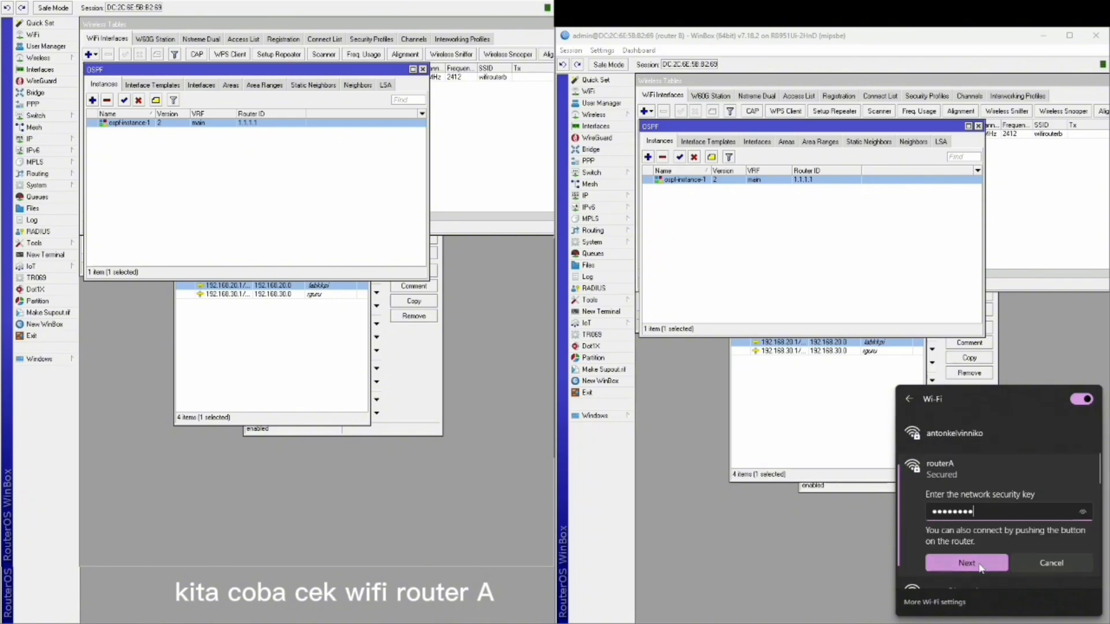
left_click(977, 565)
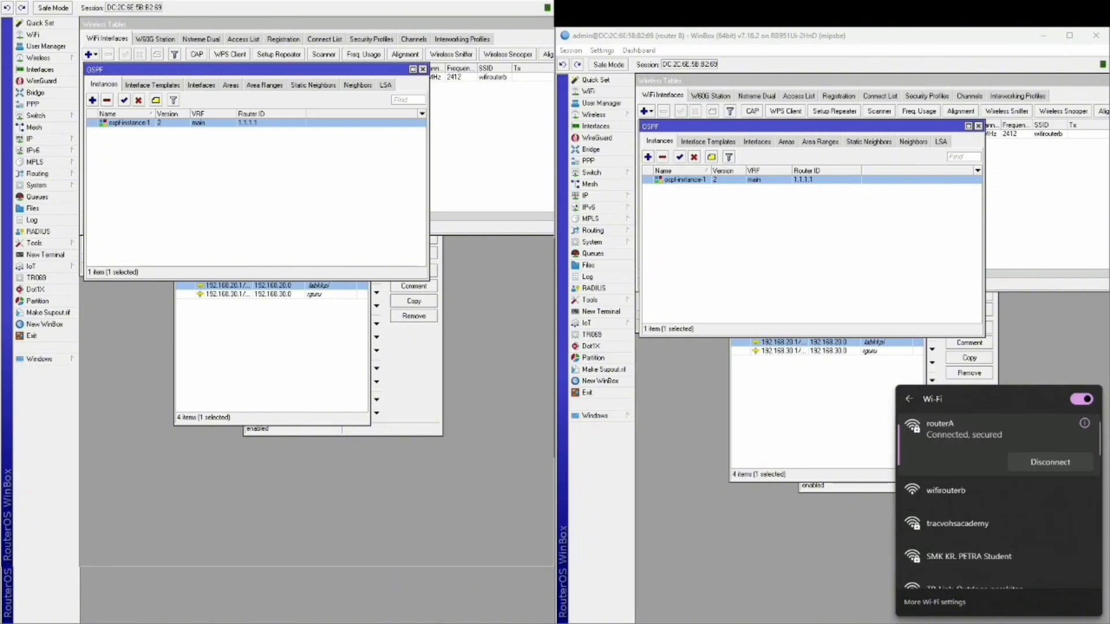
left_click(850, 559)
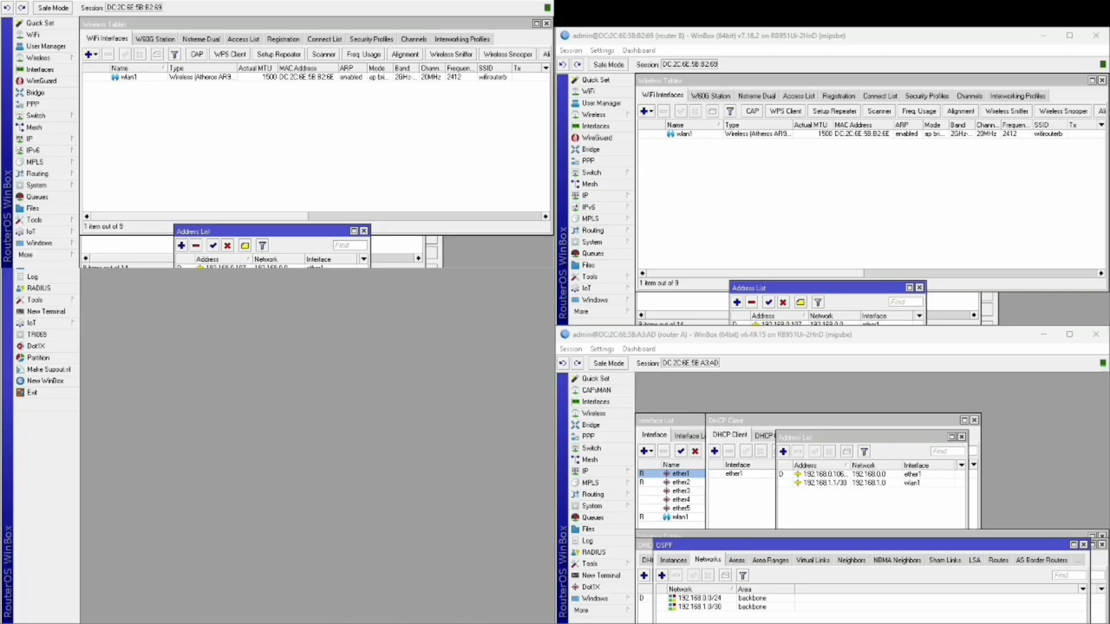
Set the router identity to 'router VLAN'.
left_click(36, 185)
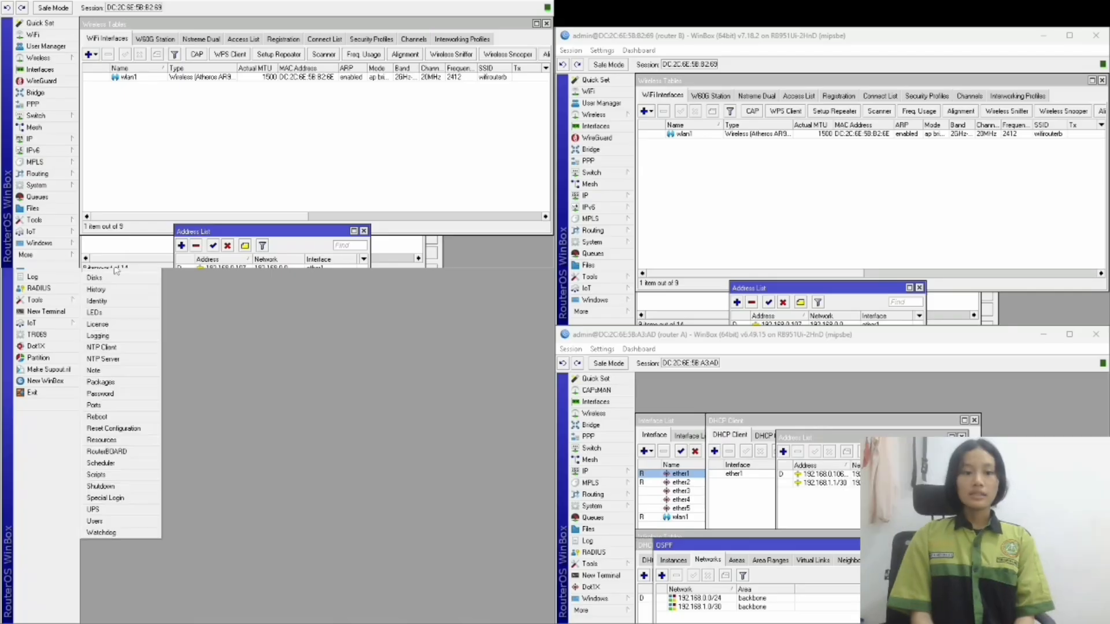
left_click(110, 354)
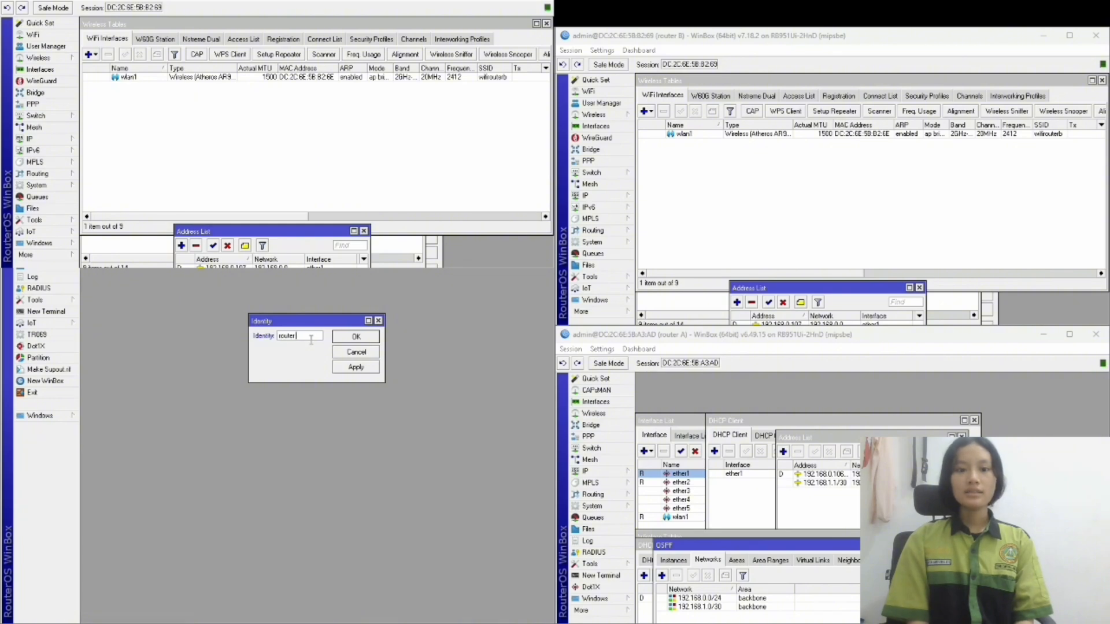
key("Return")
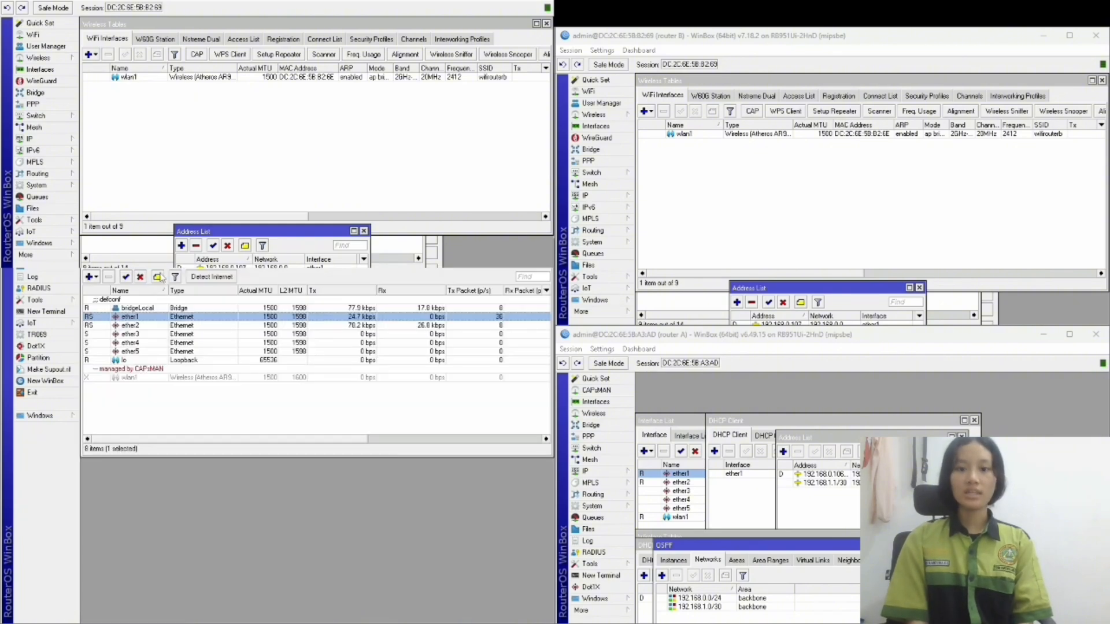
Comment the ports: ether1 'WR (VLAN) TRUK', ether2 'VLAN 1/10', ether5 'CONSOLE'.
left_click(159, 277)
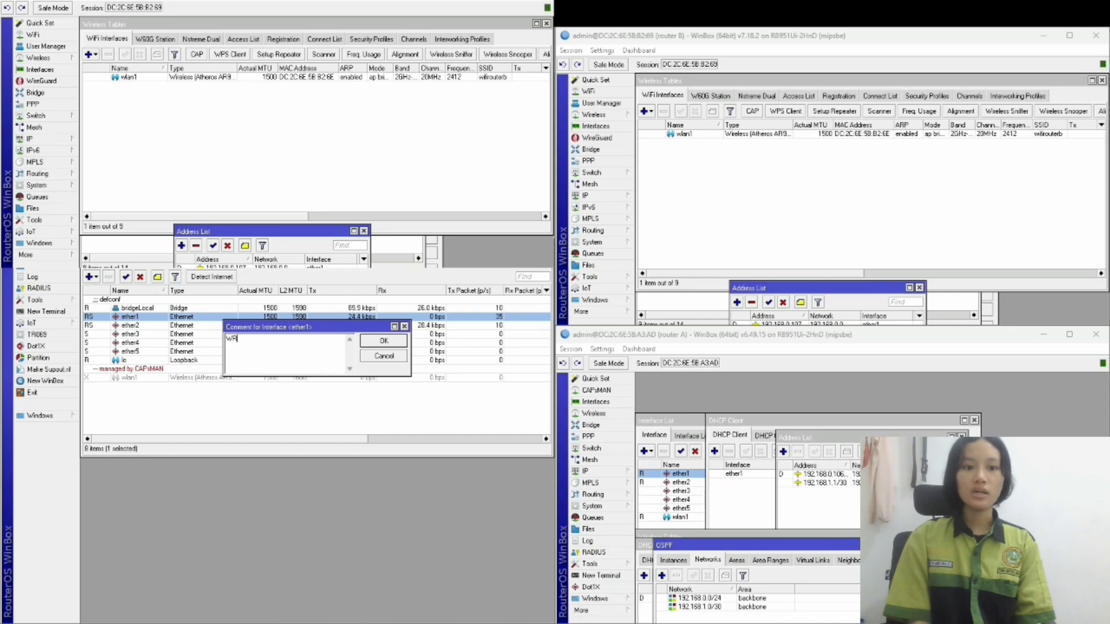
left_click(383, 341)
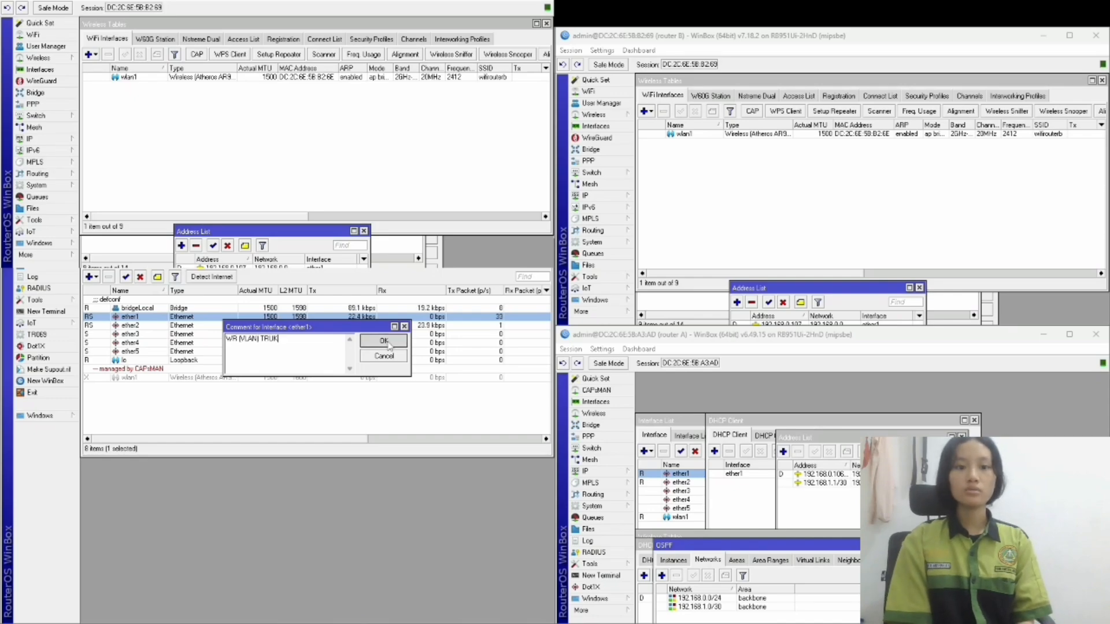
left_click(133, 325)
left_click(157, 277)
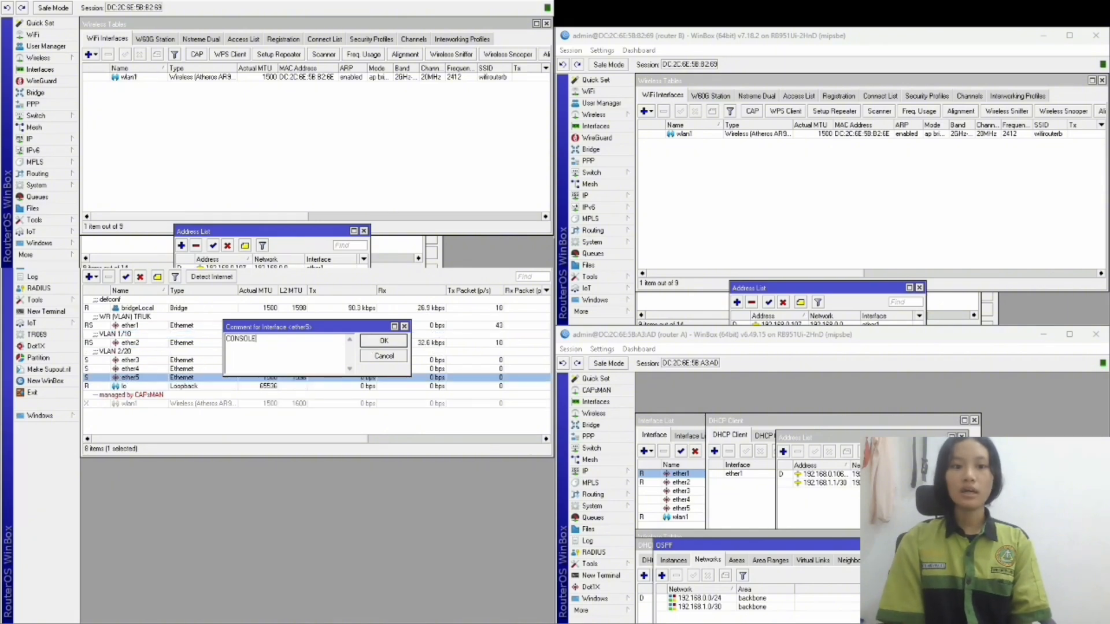
left_click(383, 341)
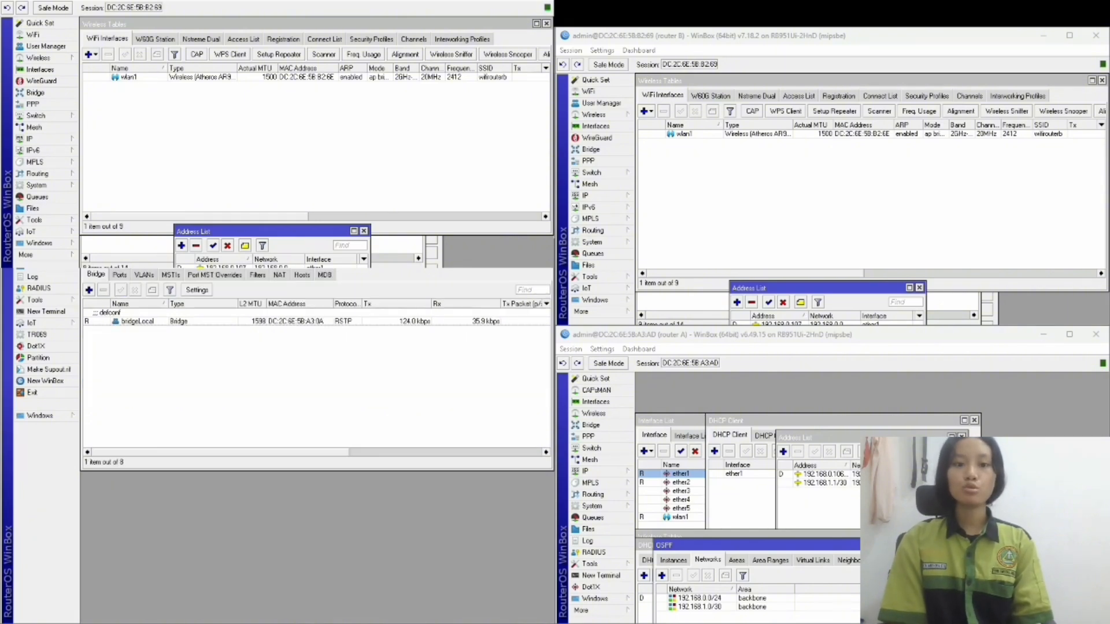
Look over the bridge and its ports, cancelling a new bridge without adding it.
left_click(90, 290)
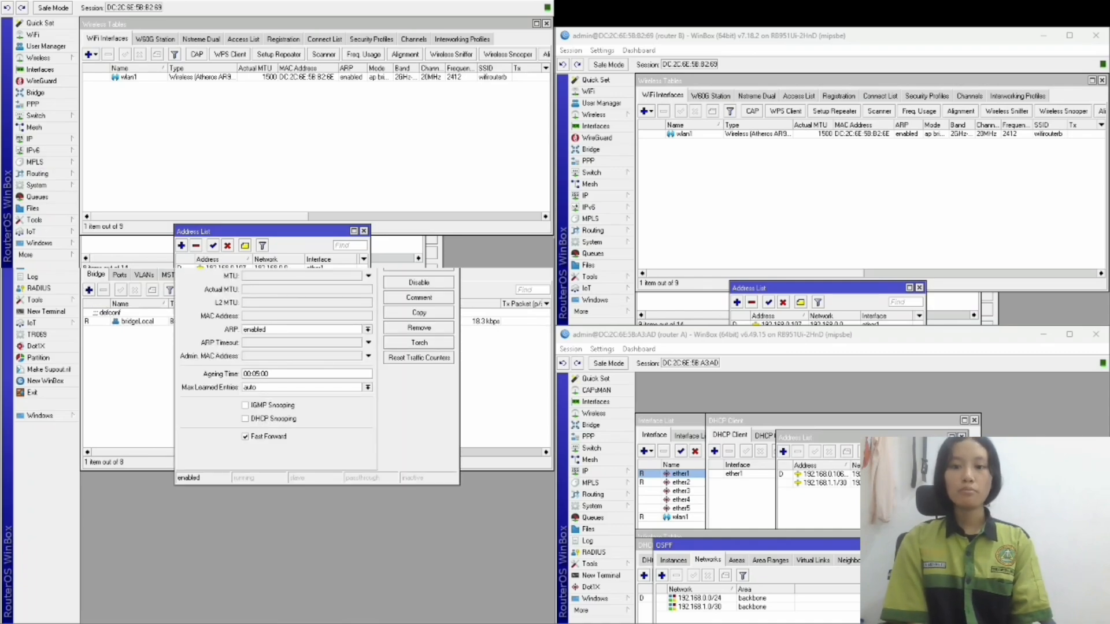
left_click(419, 249)
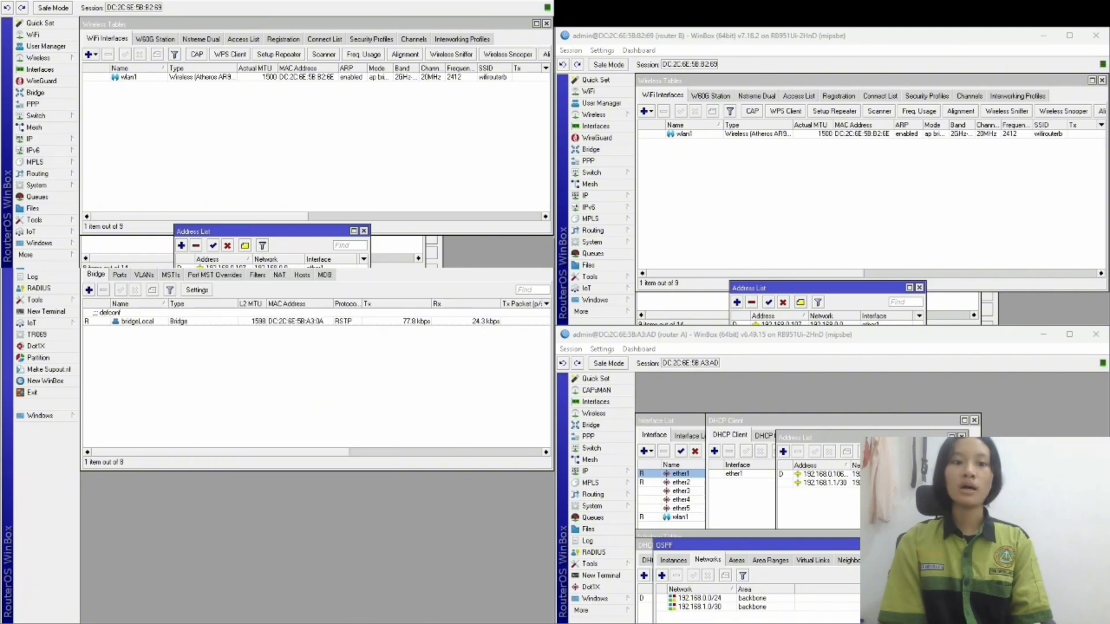
left_click(120, 275)
left_click(90, 290)
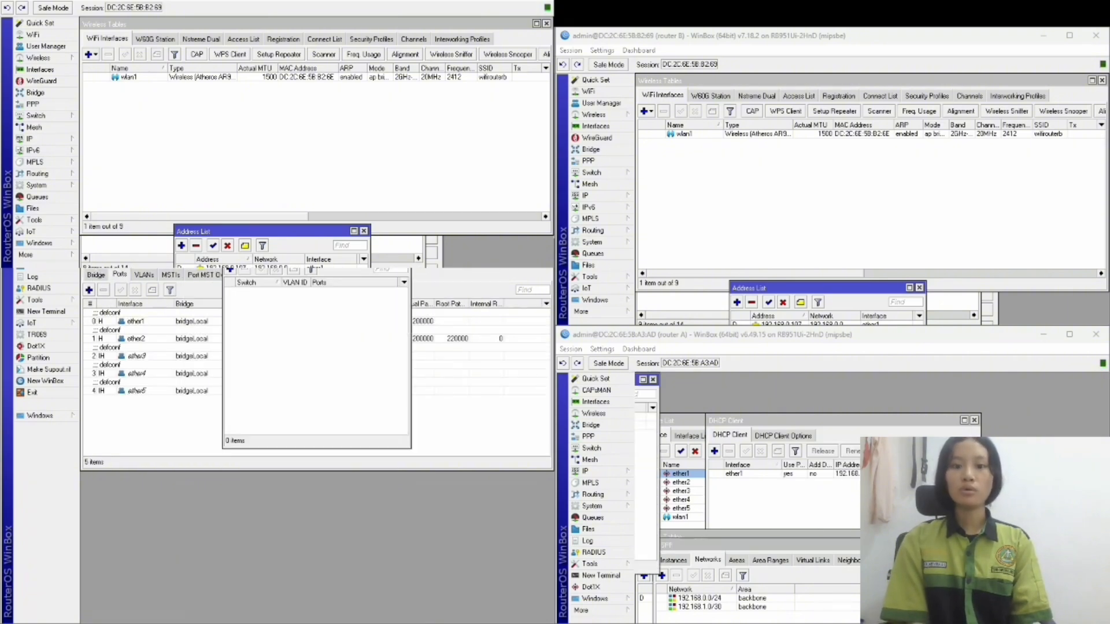
Create switch VLAN 10 with ether1 and ether2, and VLAN 20 with ether1 and ether3.
left_click(230, 271)
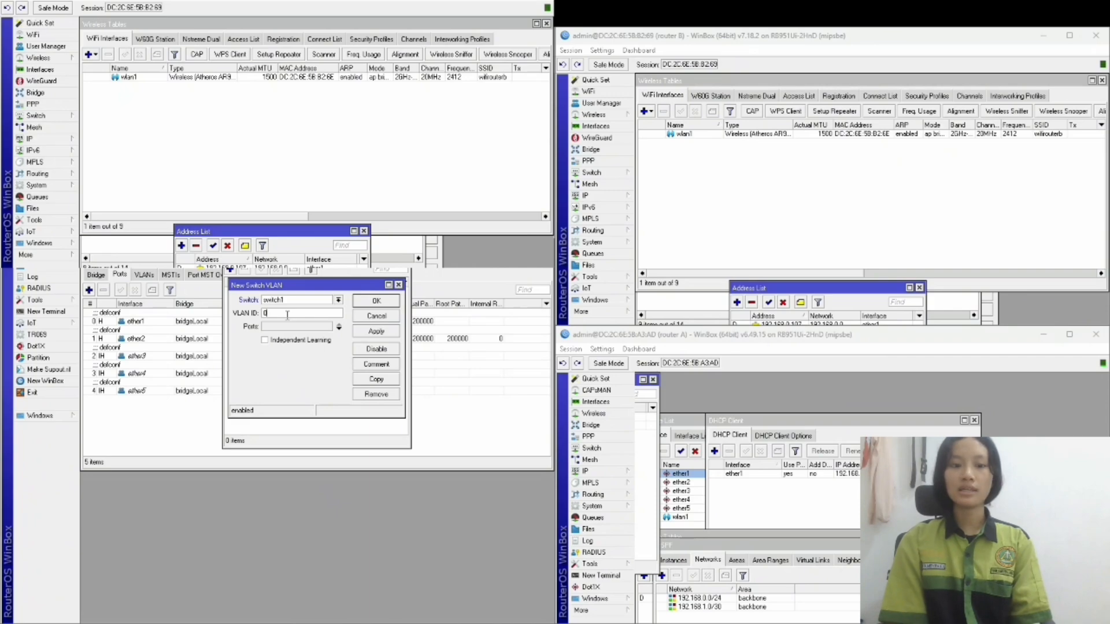
type("10")
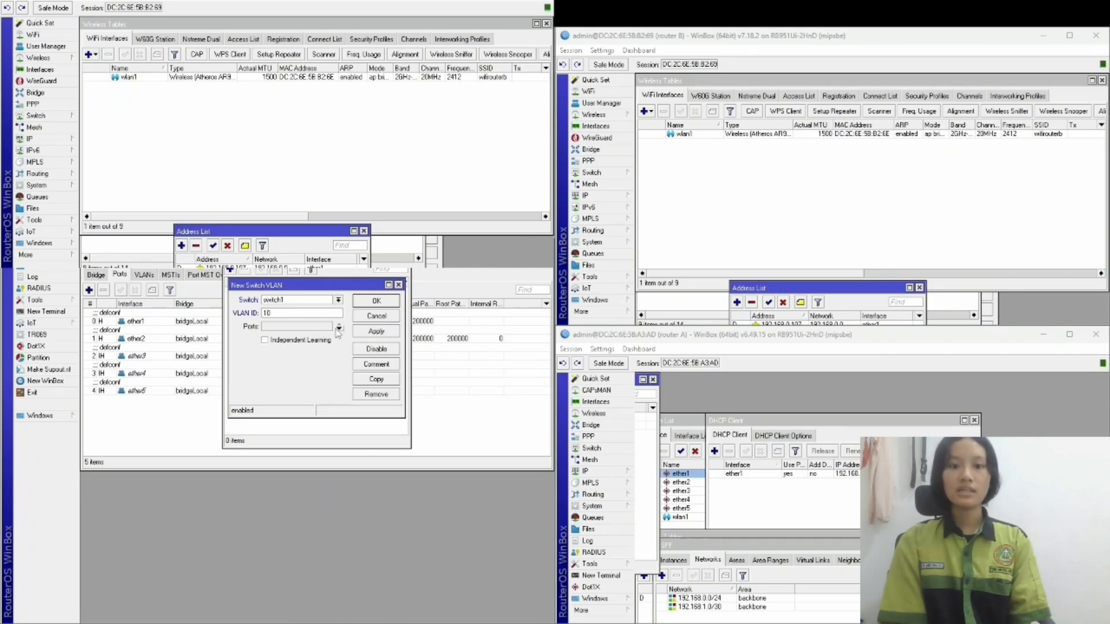
left_click(338, 328)
left_click(338, 329)
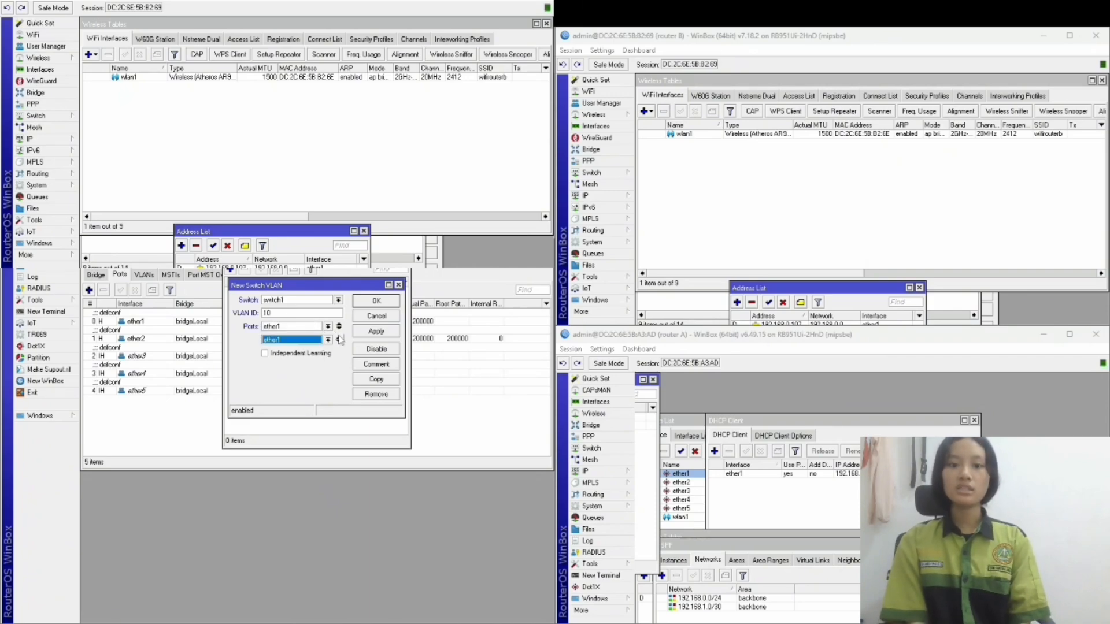
left_click(328, 340)
left_click(295, 357)
left_click(376, 331)
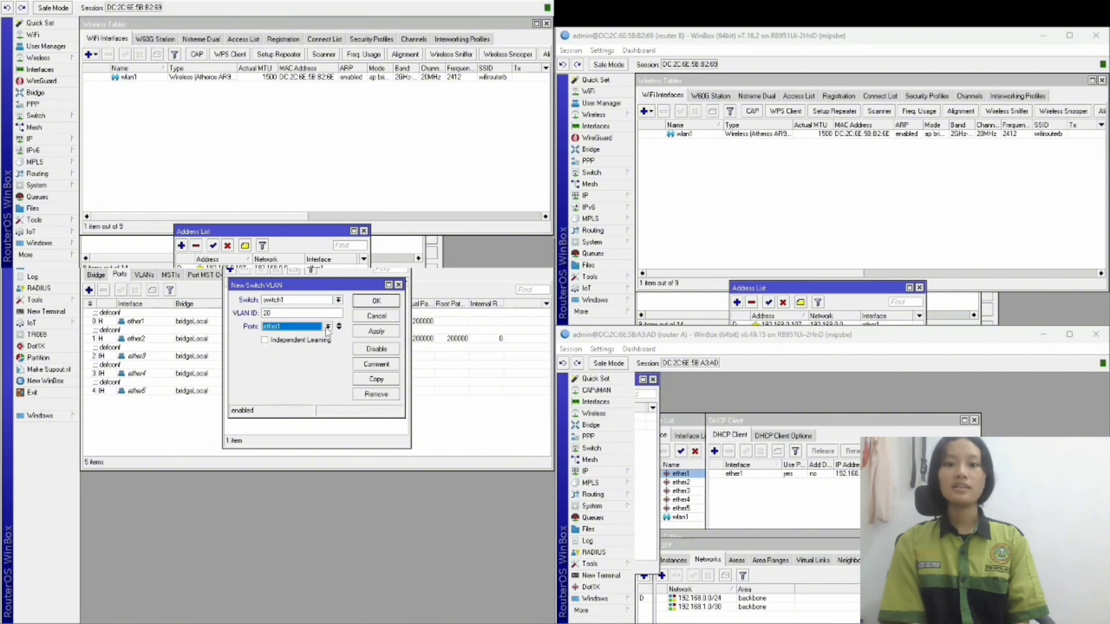
left_click(377, 301)
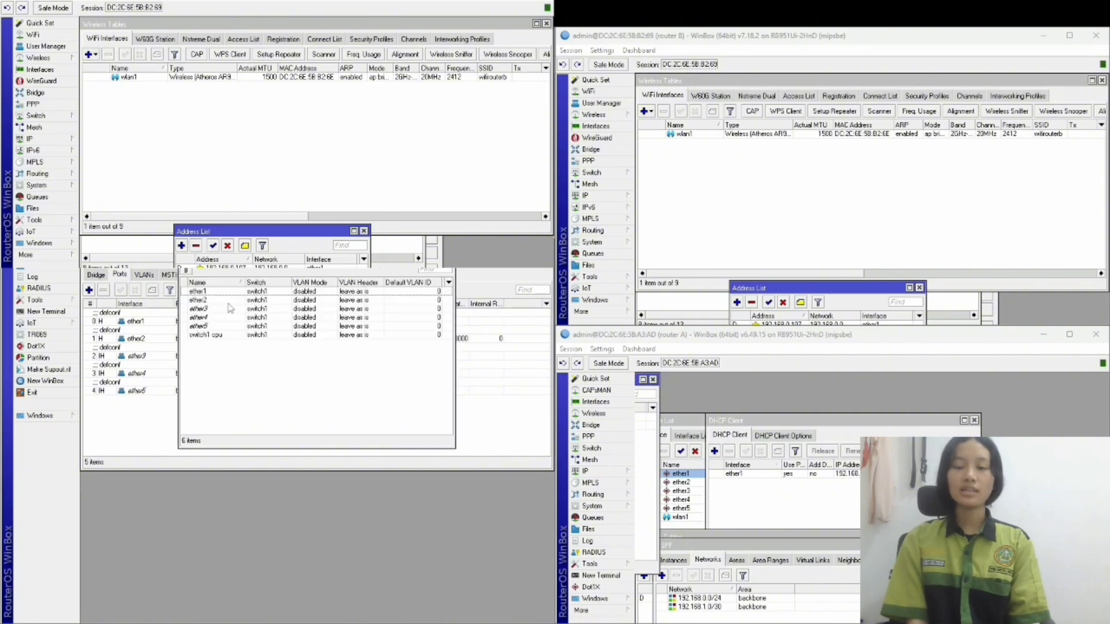
Make ether1 a trunk: secure VLAN mode, adding VLAN tags if missing.
double_click(231, 291)
left_click(340, 345)
left_click(306, 384)
left_click(340, 359)
left_click(306, 368)
left_click(377, 350)
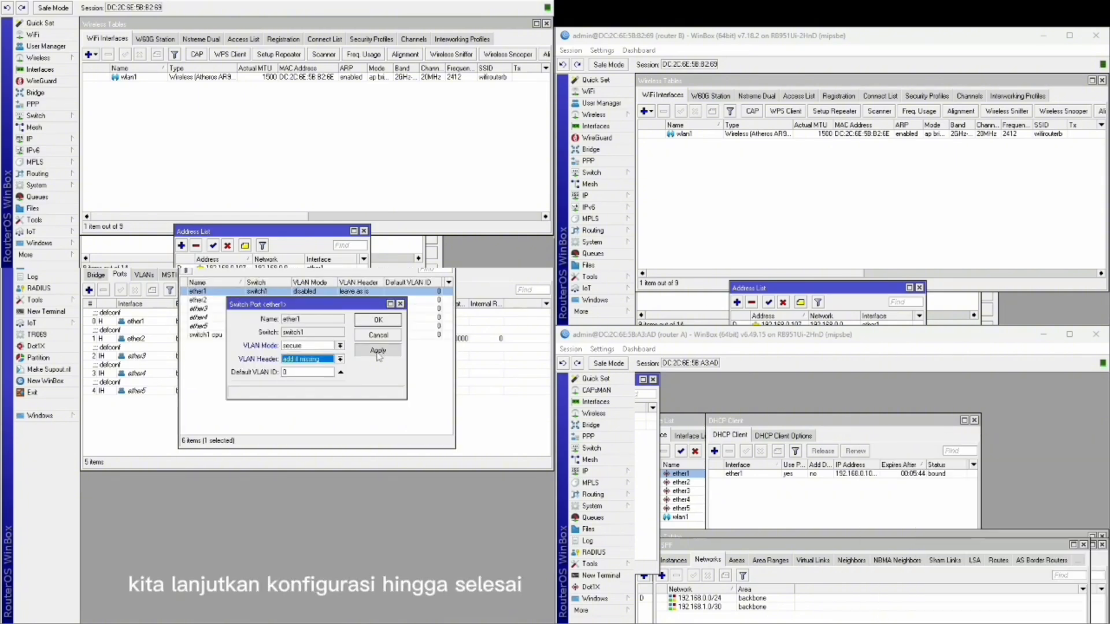
left_click(377, 321)
Make ether2 a VLAN 10 access port: secure mode, always strip tags, default VLAN 10.
double_click(271, 301)
left_click(339, 346)
left_click(306, 384)
left_click(340, 359)
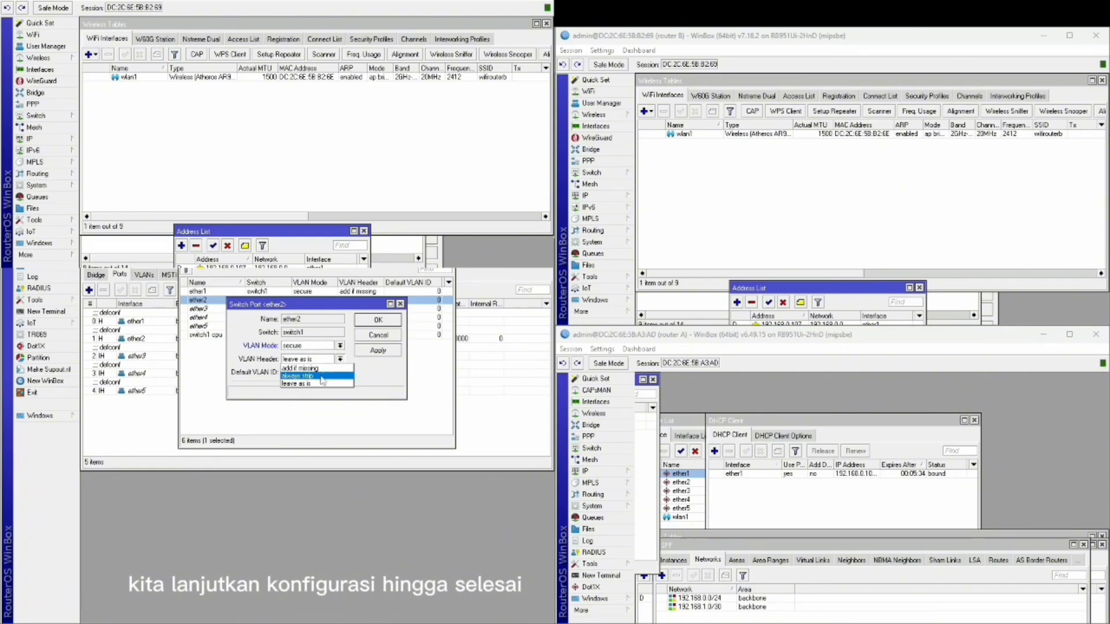
left_click(315, 376)
double_click(307, 372)
type("10")
left_click(375, 350)
Make ether3 a VLAN 20 access port: secure mode, always strip tags, default VLAN 20.
left_click(373, 320)
double_click(256, 311)
left_click(340, 345)
left_click(307, 380)
left_click(340, 359)
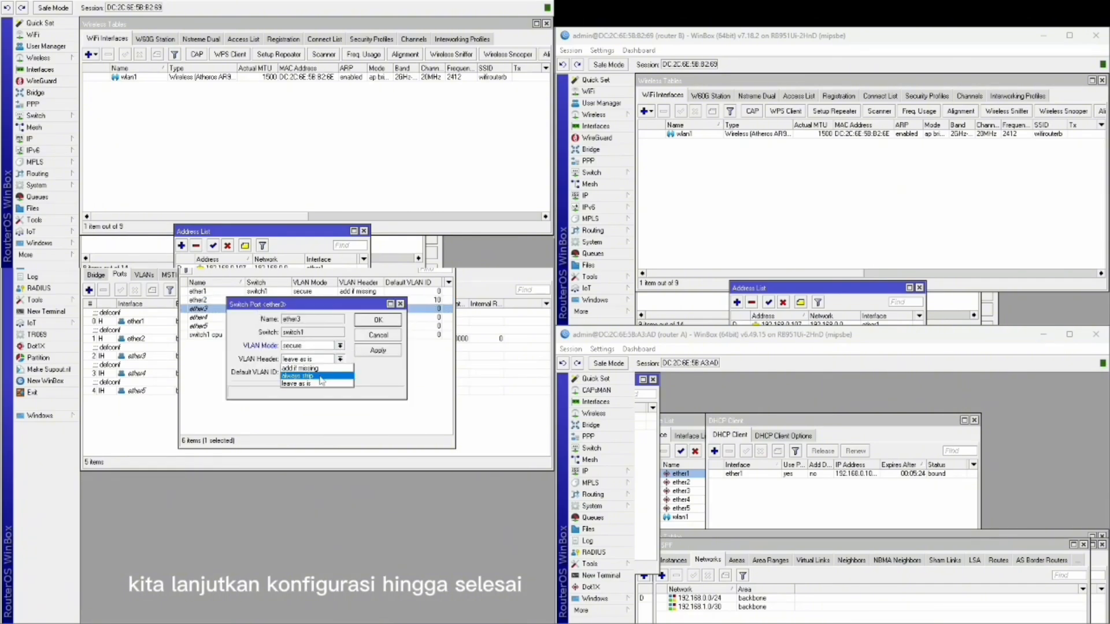
left_click(317, 377)
double_click(289, 372)
type("20")
left_click(377, 321)
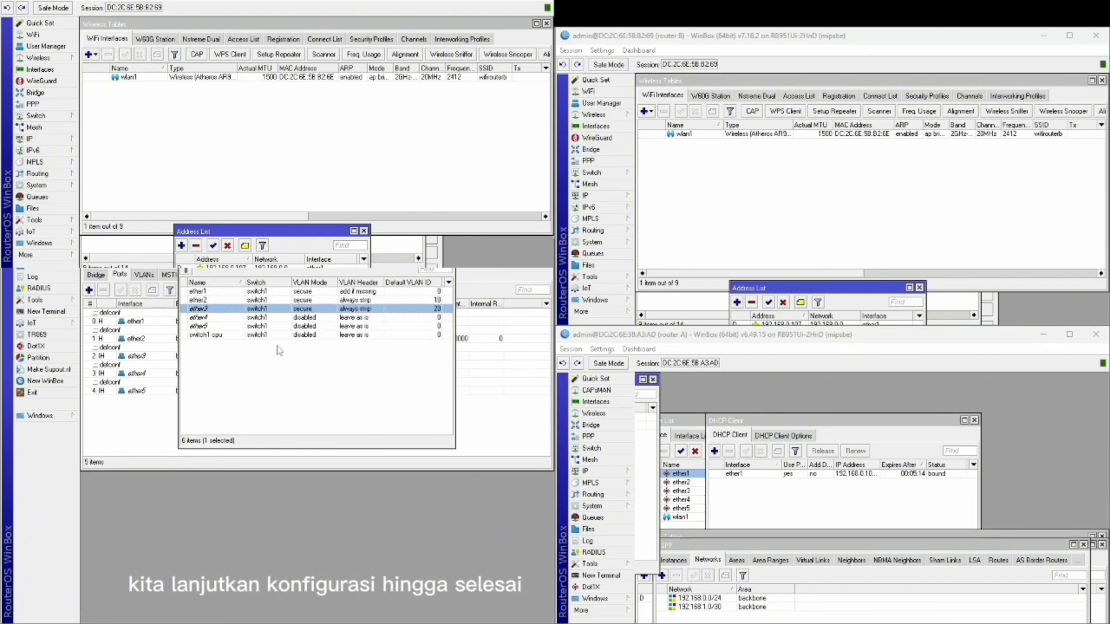